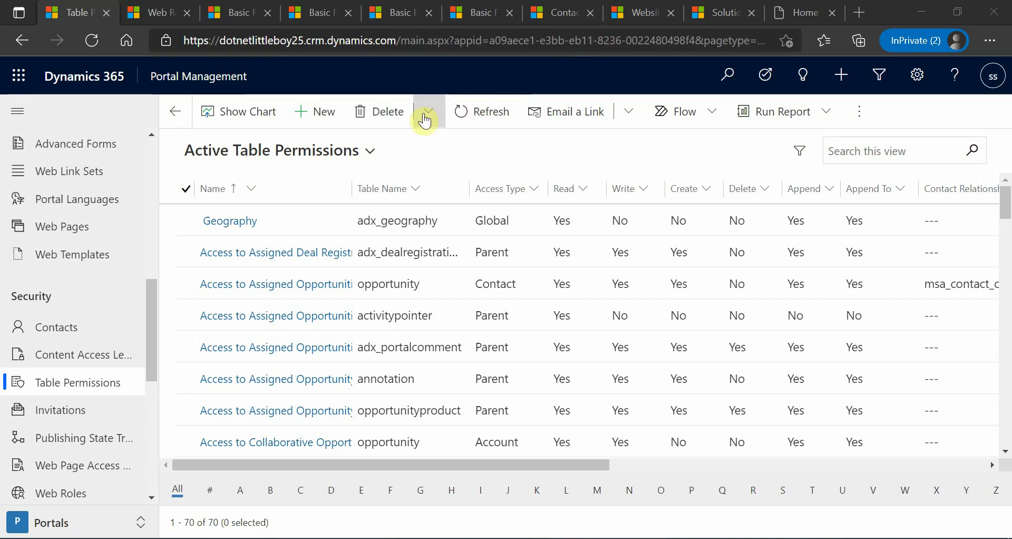
Switch to the portal website and view the page options under its Application and Students navigation items
left_click(803, 12)
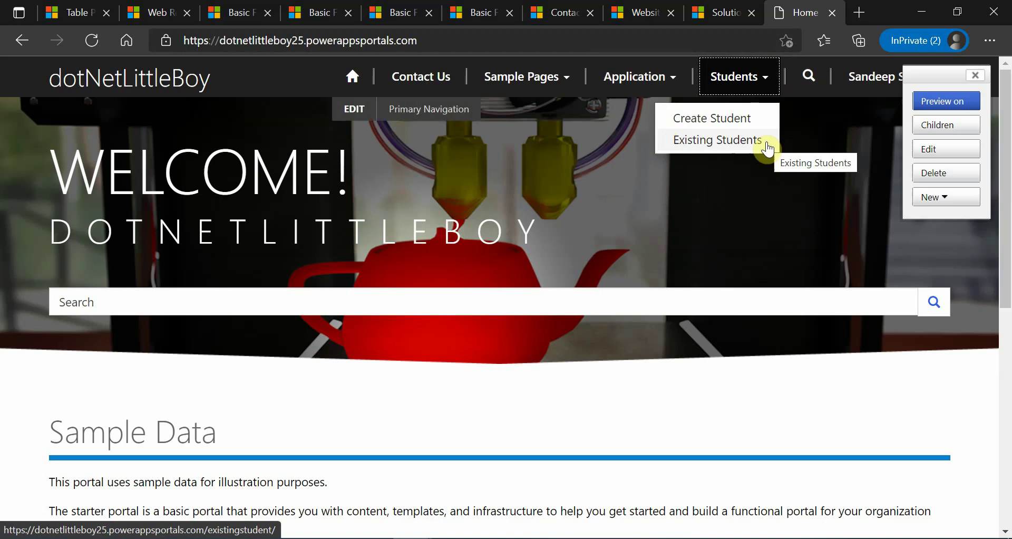
left_click(640, 78)
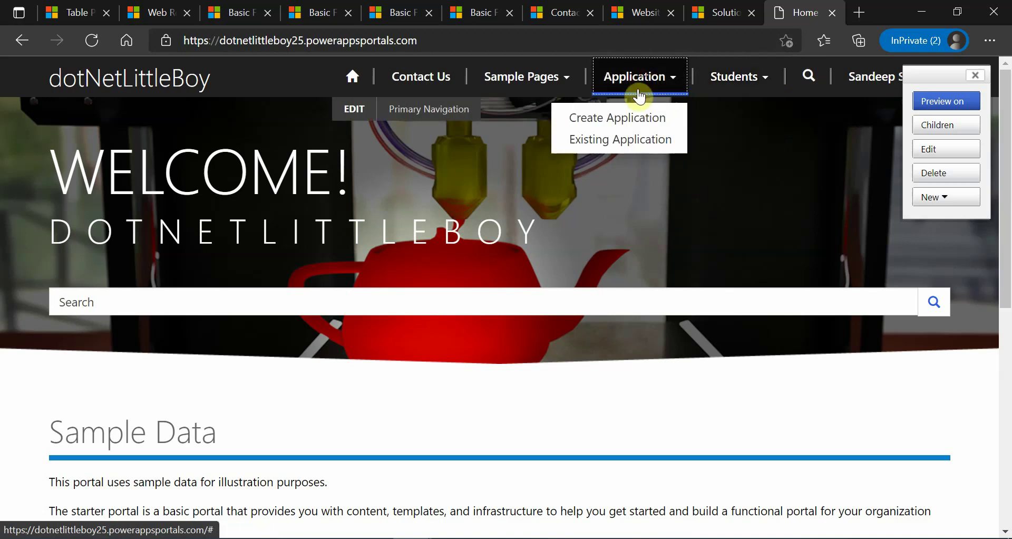
left_click(658, 211)
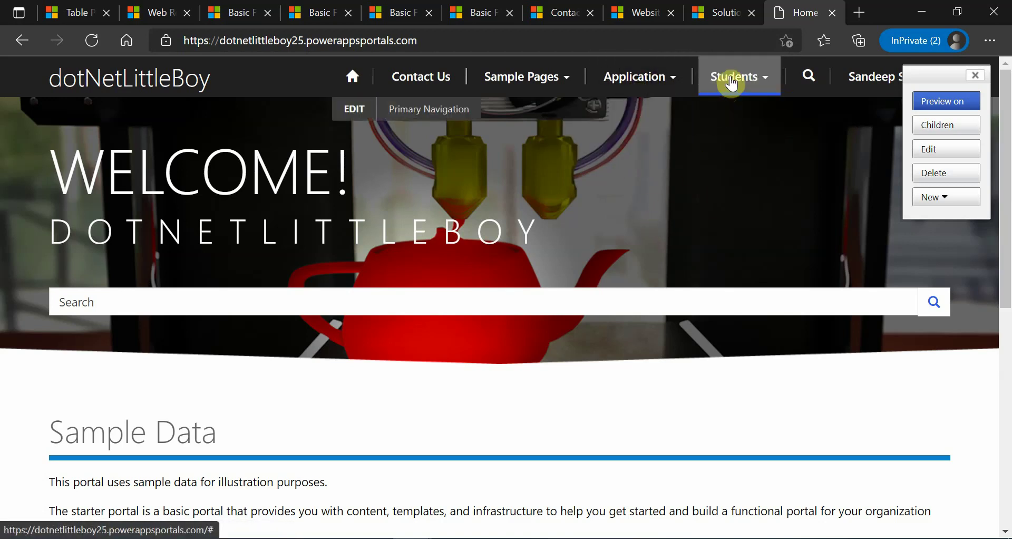
Examine the general settings of the Student (Edit) and Student (Insert) basic forms in Portal Management
left_click(404, 10)
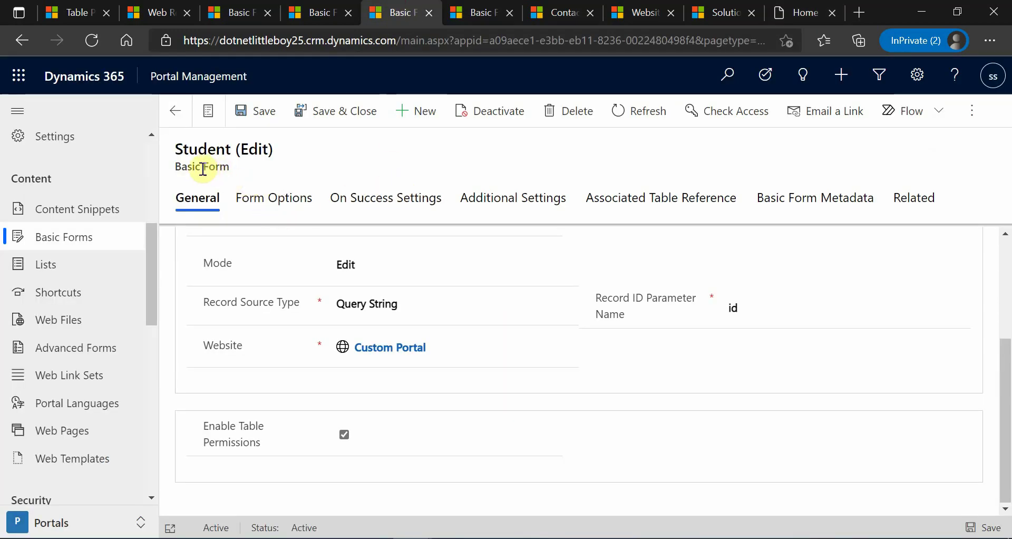
left_click_drag(179, 166, 237, 162)
left_click(335, 154)
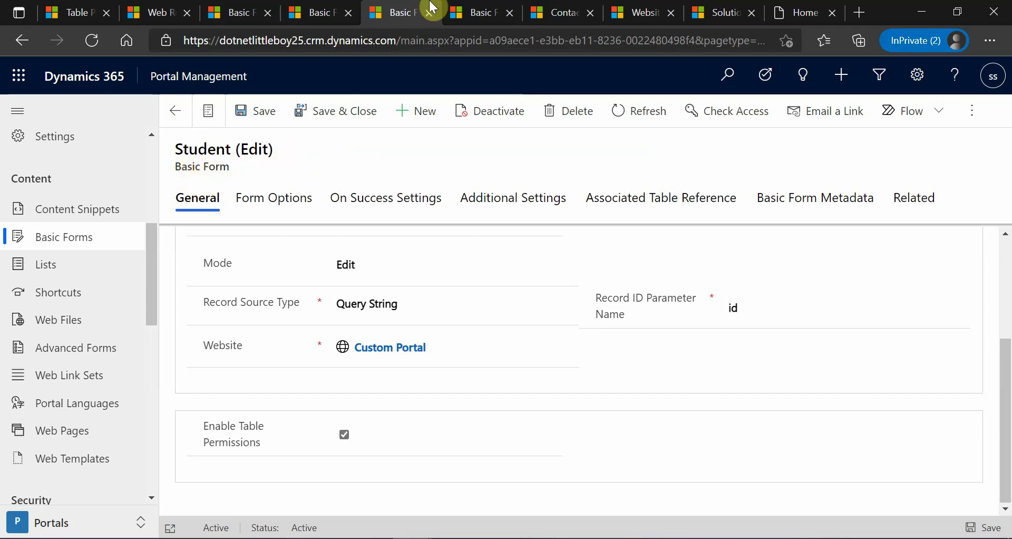
left_click(474, 7)
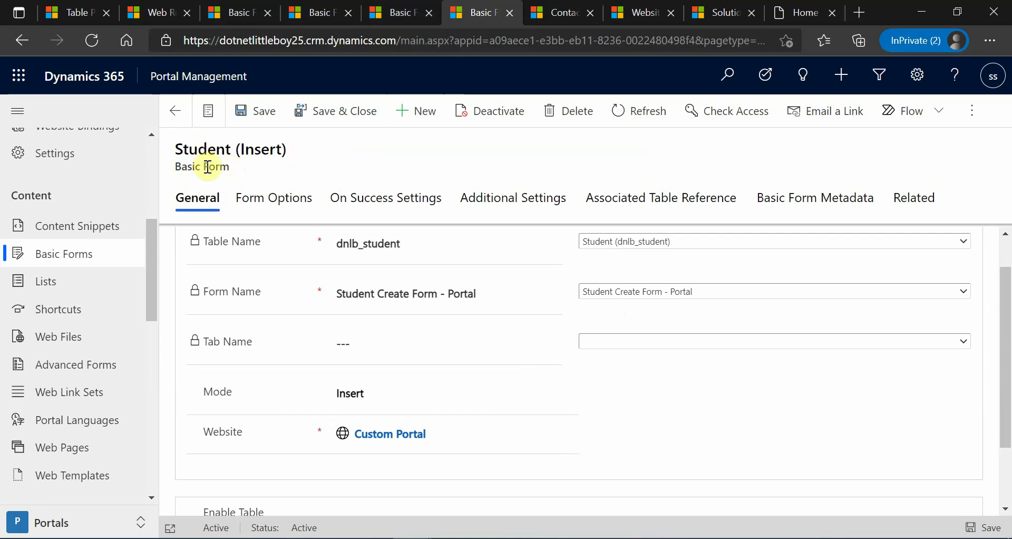
scroll(490, 316, "up", 1)
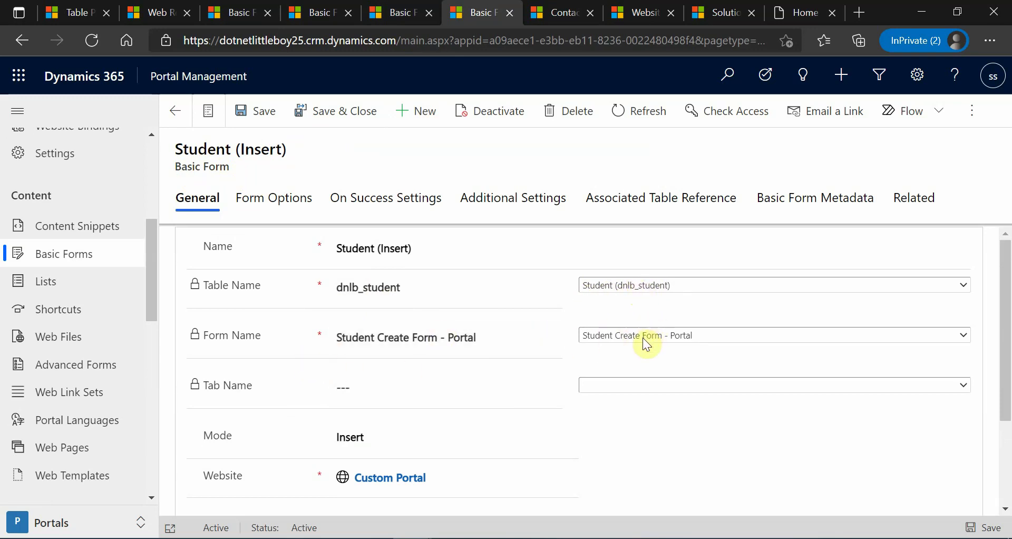
scroll(644, 385, "down", 2)
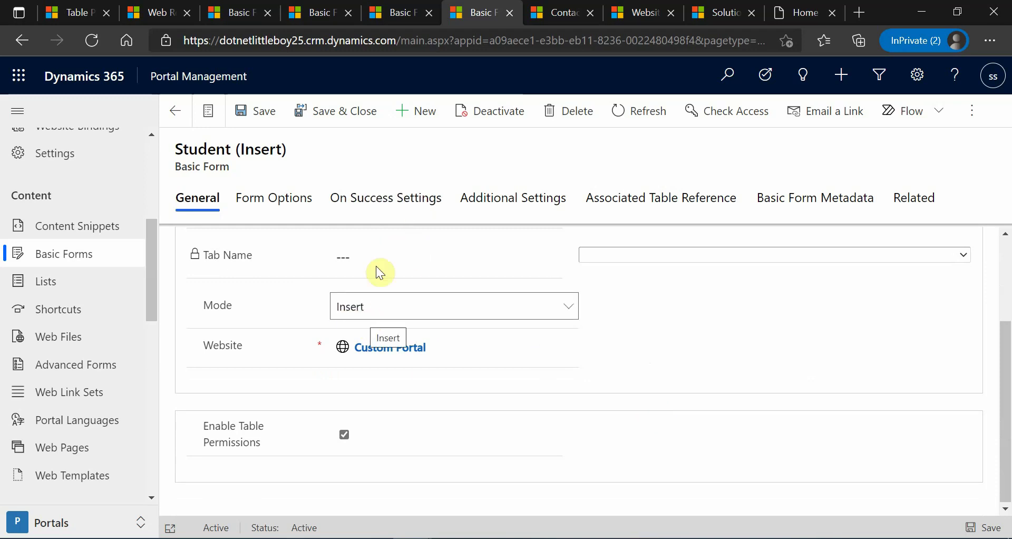
Review the Student (Edit) basic form's mode, table, form name, record source and table permissions setting
left_click(417, 11)
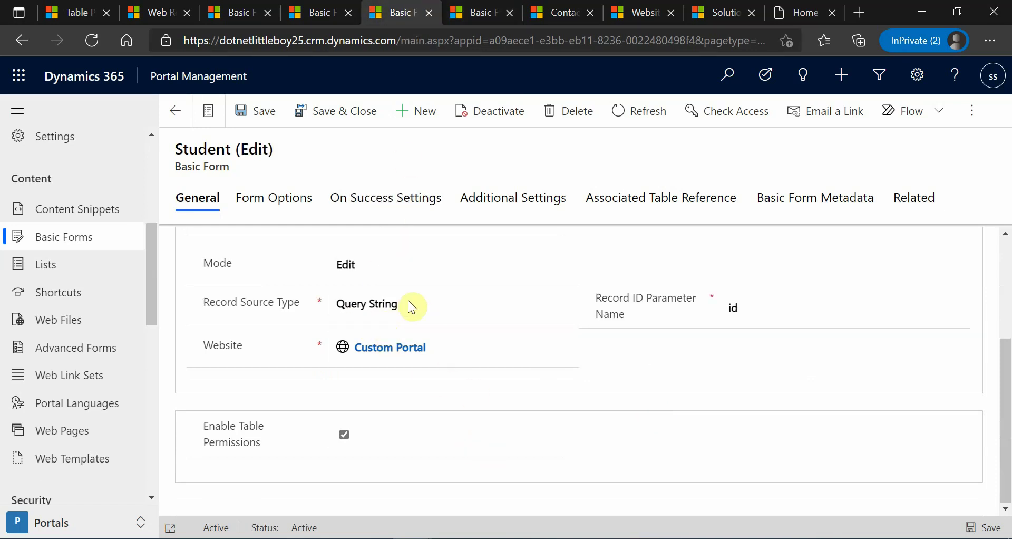
left_click(375, 263)
left_click(427, 159)
scroll(489, 378, "up", 2)
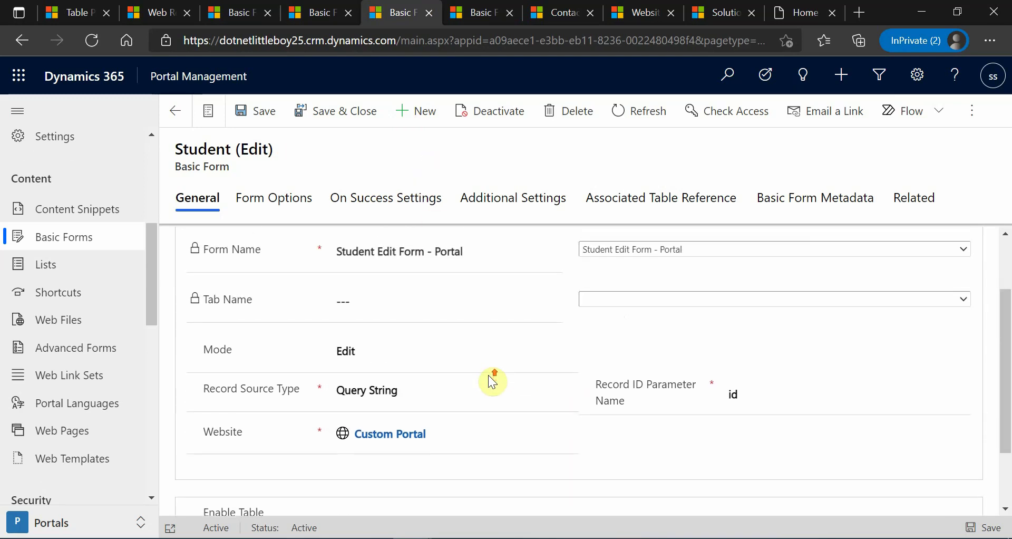
scroll(585, 350, "up", 2)
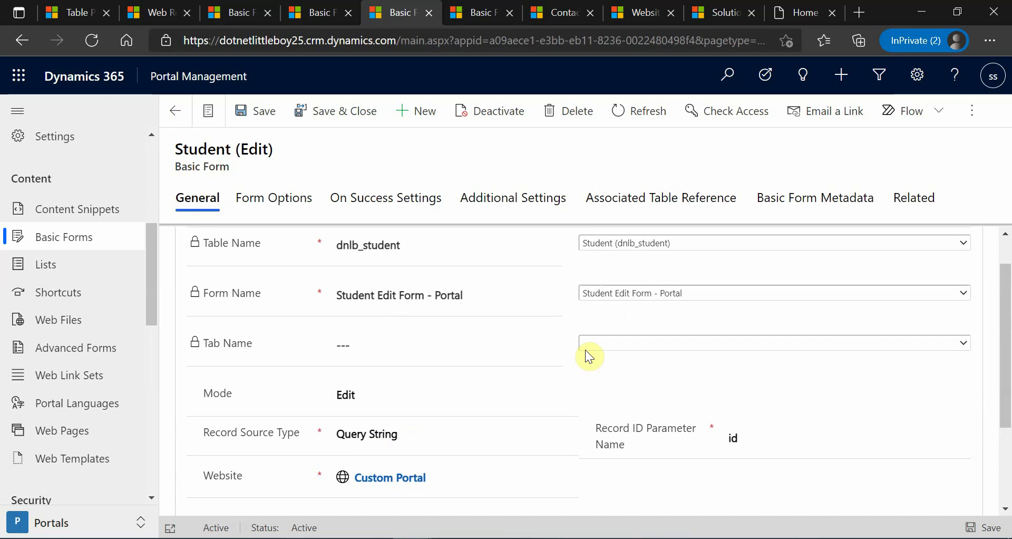
scroll(587, 351, "down", 4)
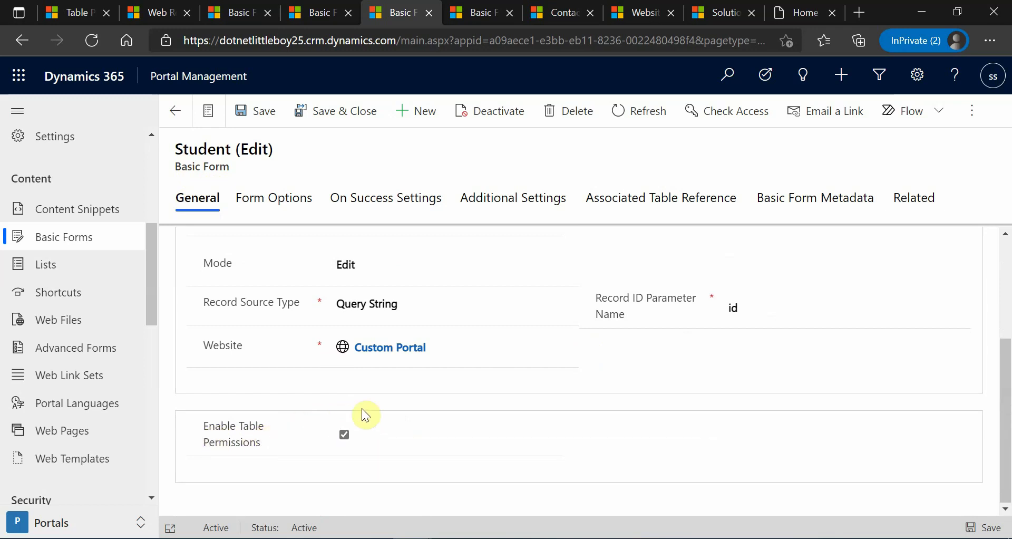
Review the Student (Insert) basic form's form name, mode and table permissions setting
left_click(454, 12)
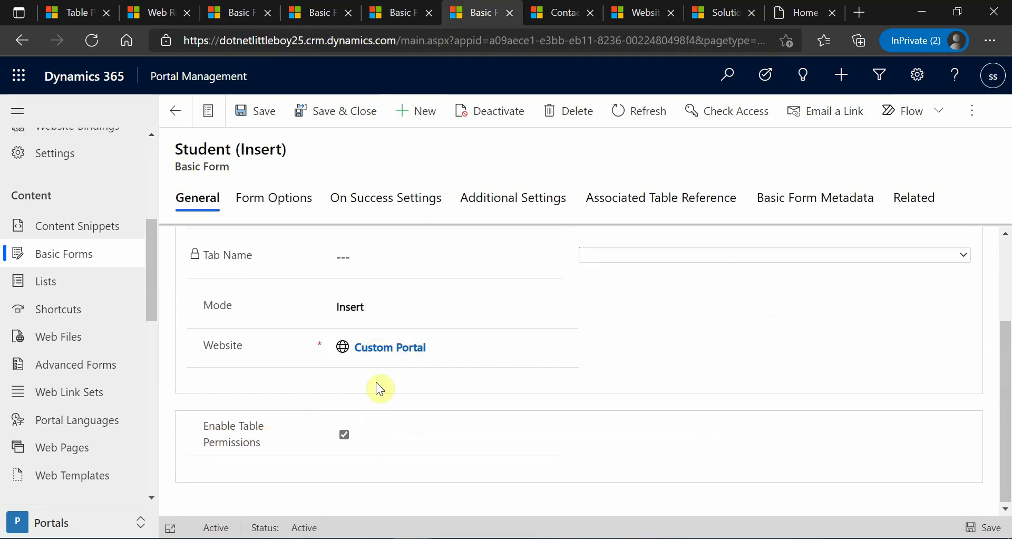
scroll(614, 379, "up", 3)
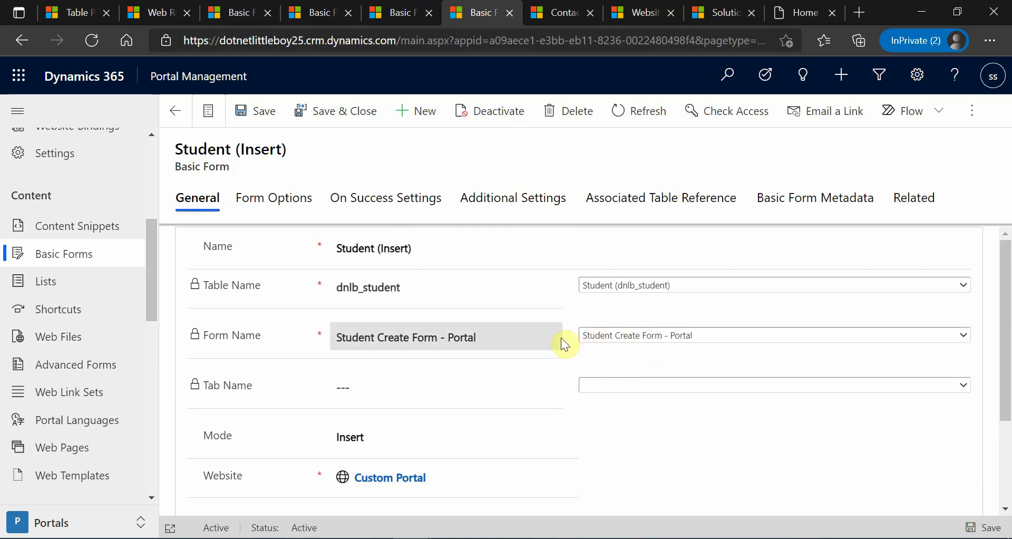
scroll(577, 437, "down", 3)
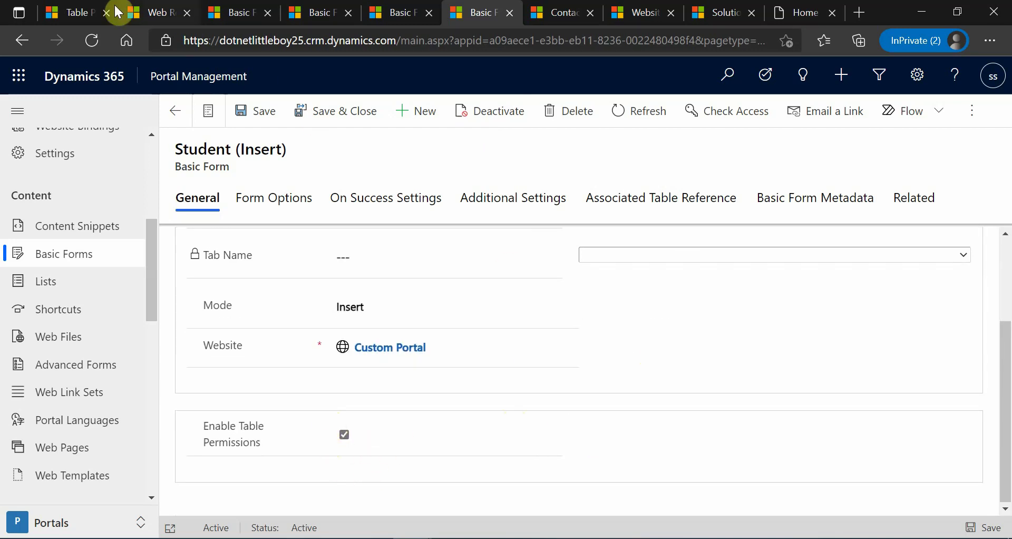
left_click(79, 13)
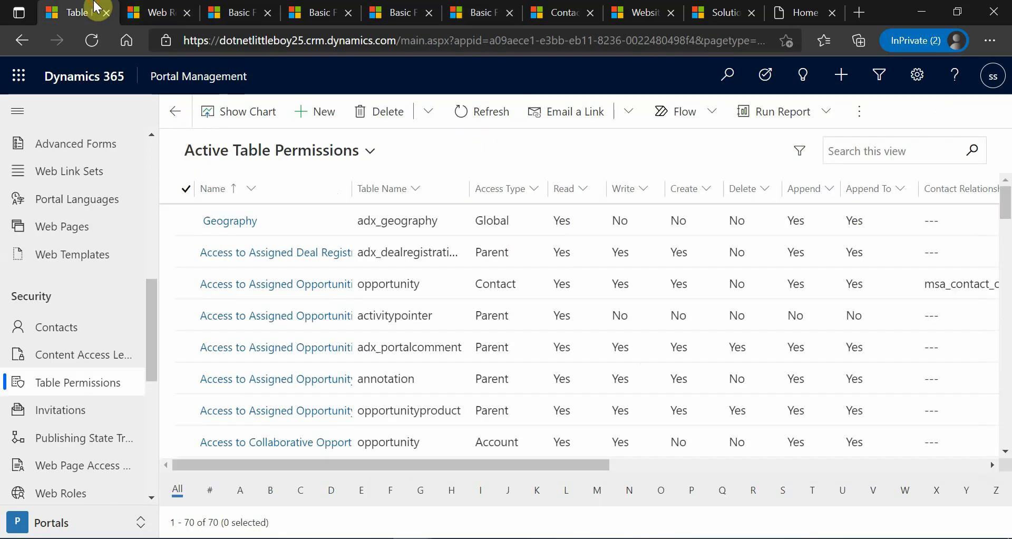
left_click(391, 7)
left_click(454, 8)
left_click(416, 7)
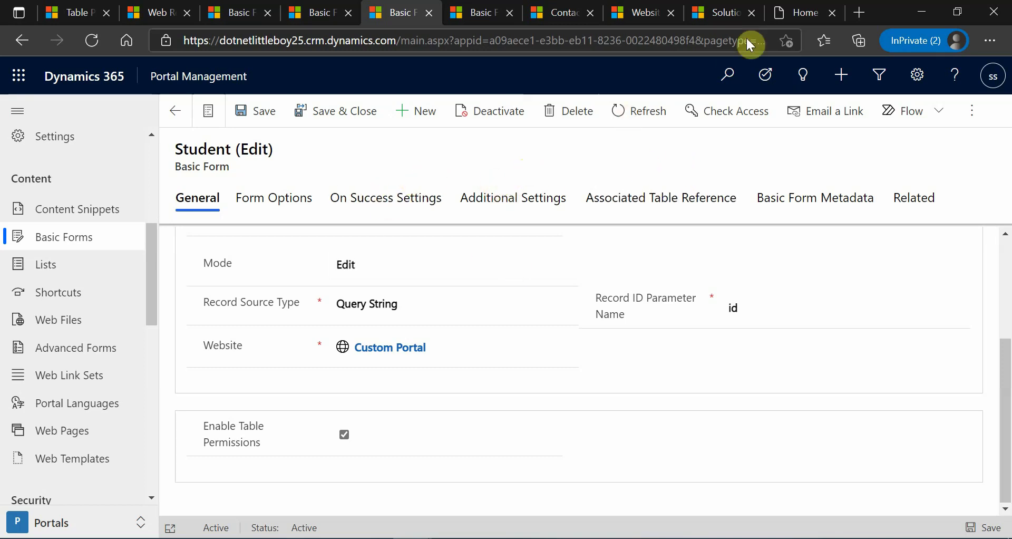
left_click(804, 11)
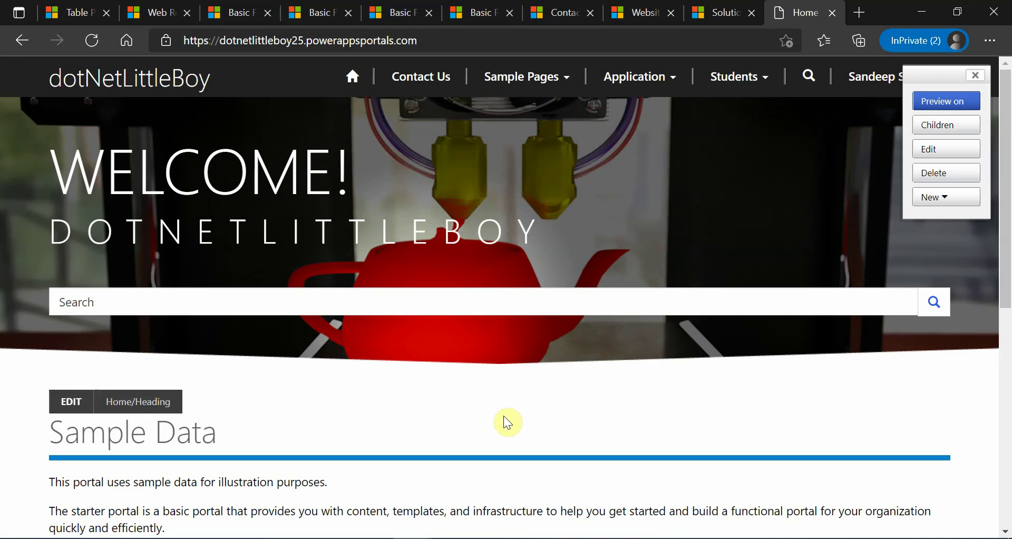
Filter the Active Table Permissions list to records whose Table Name contains "stud"
left_click(58, 11)
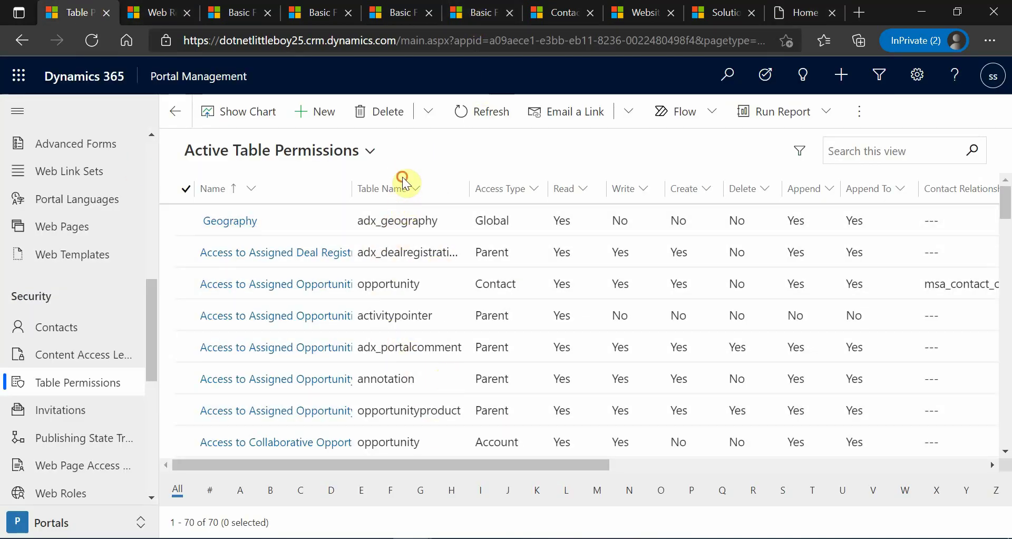
left_click(405, 185)
left_click(419, 338)
left_click(393, 271)
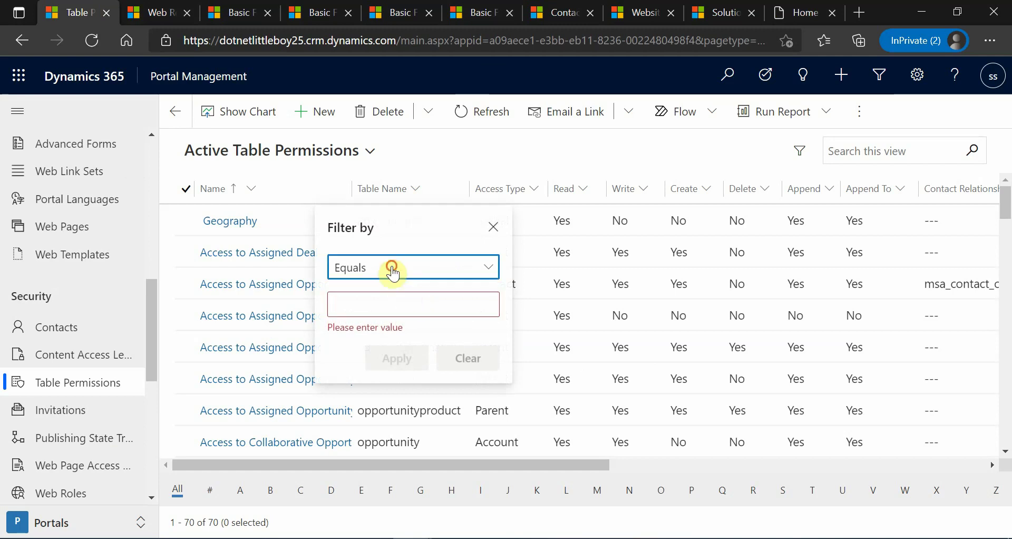
left_click(521, 319)
left_click(416, 303)
type("s")
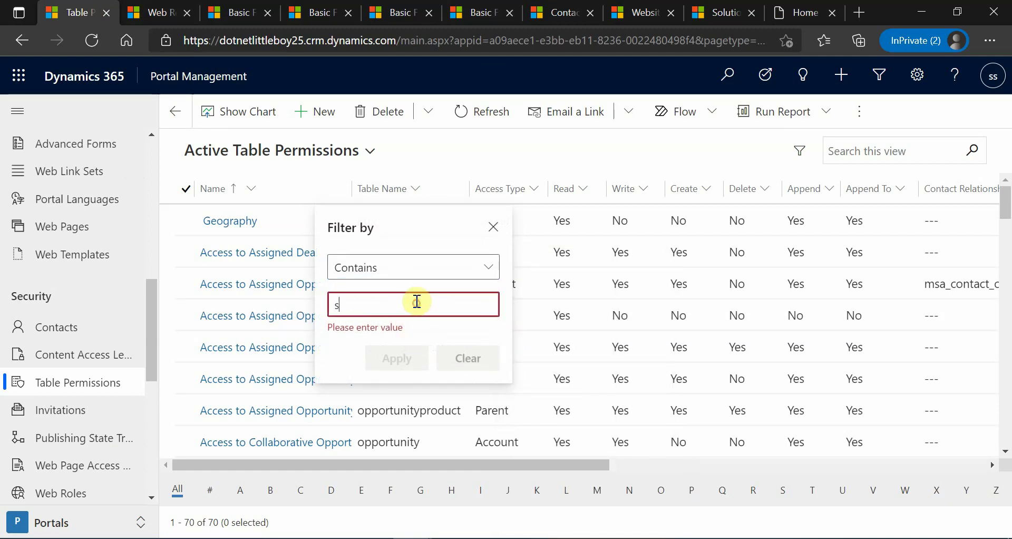
type("tud")
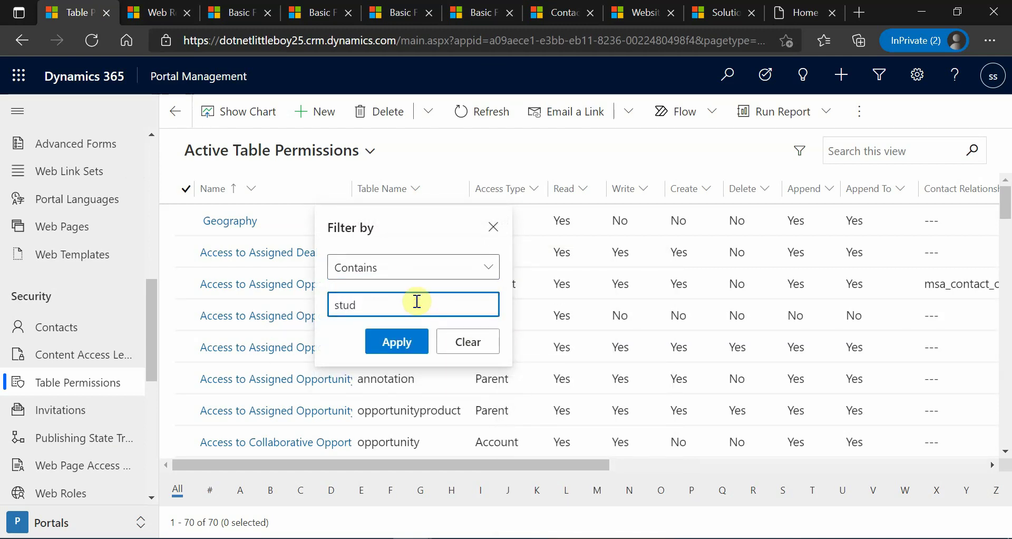
left_click(393, 340)
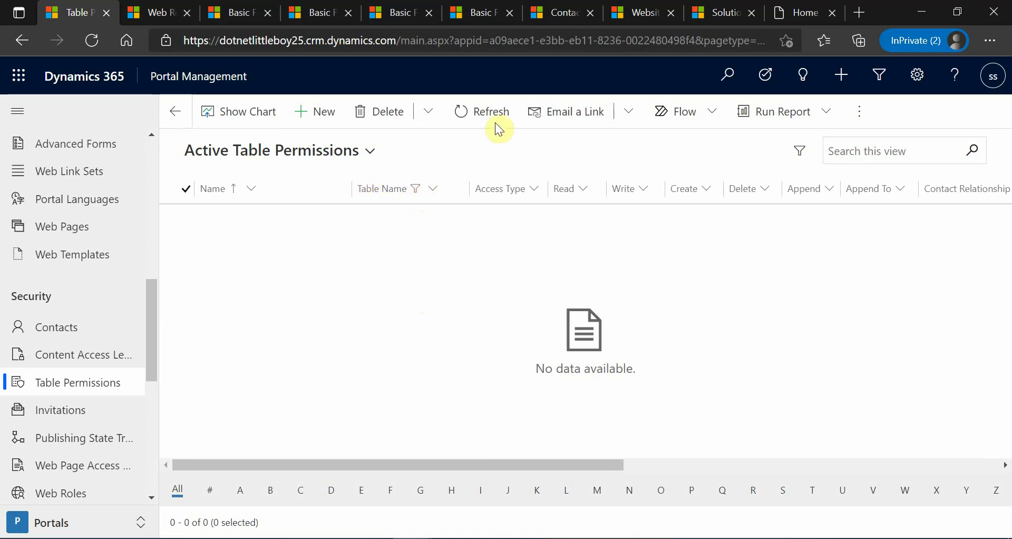
Check the Enable Table Permissions setting on the Application (insert) and Application (Edit) basic forms
left_click(473, 7)
left_click(407, 9)
left_click(458, 9)
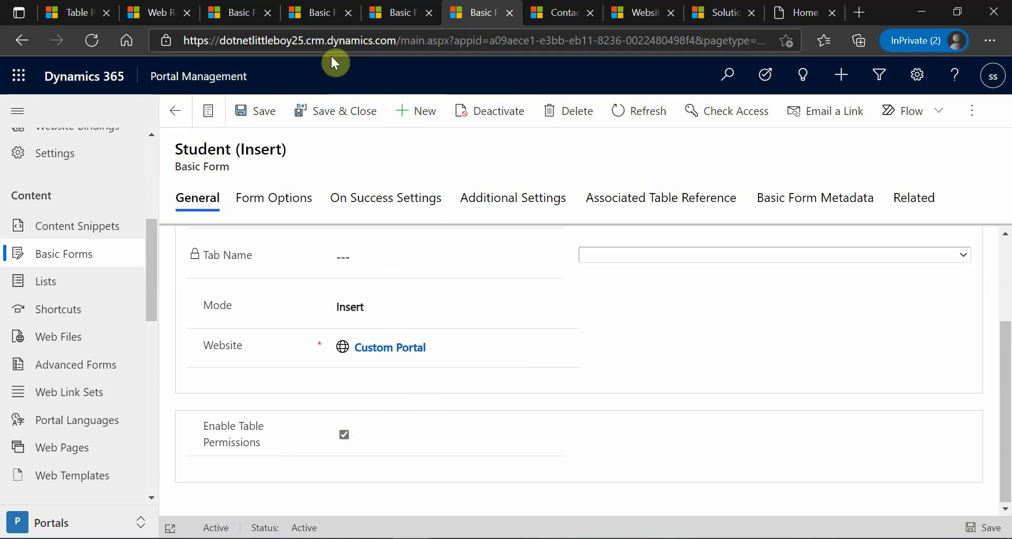
left_click(252, 11)
left_click(291, 13)
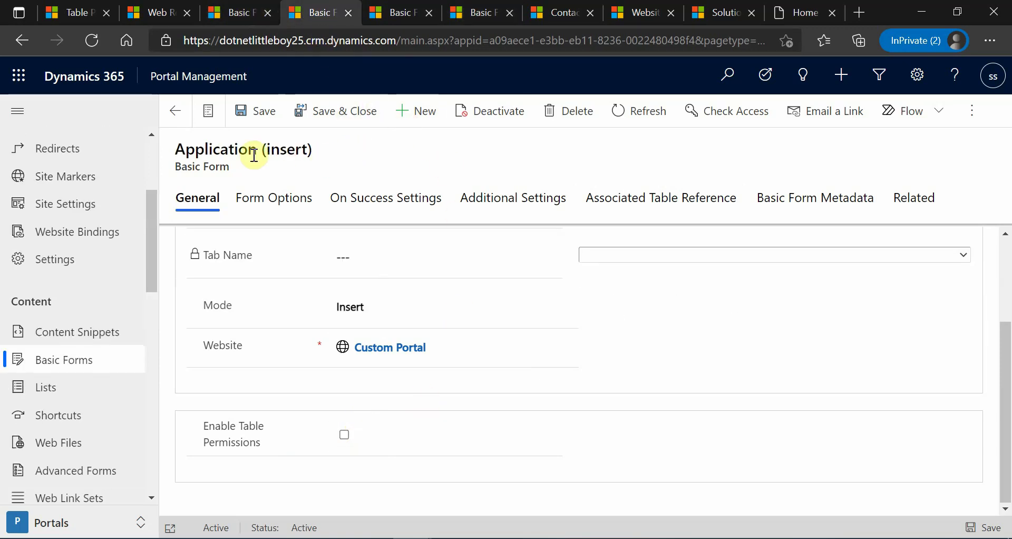
left_click_drag(175, 153, 198, 154)
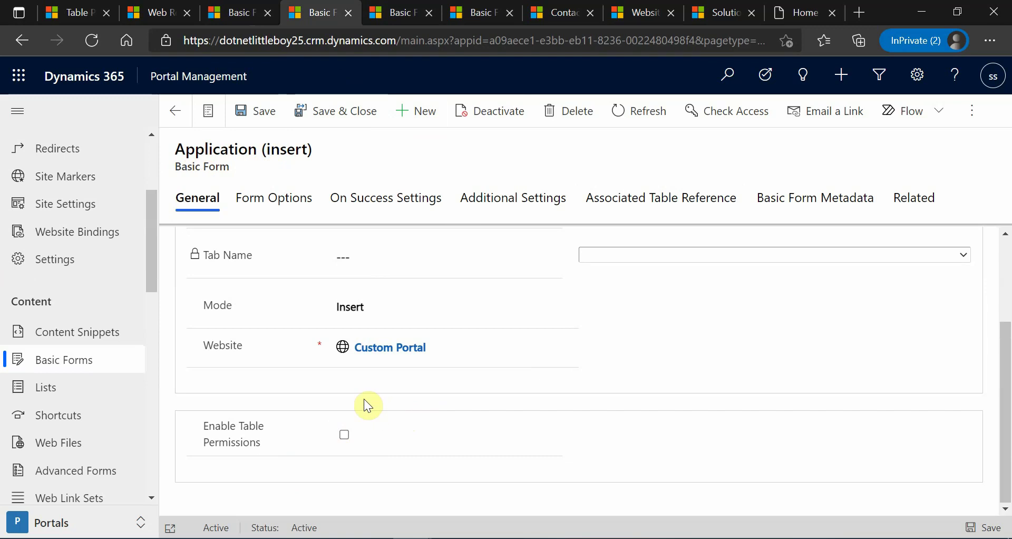
left_click(237, 14)
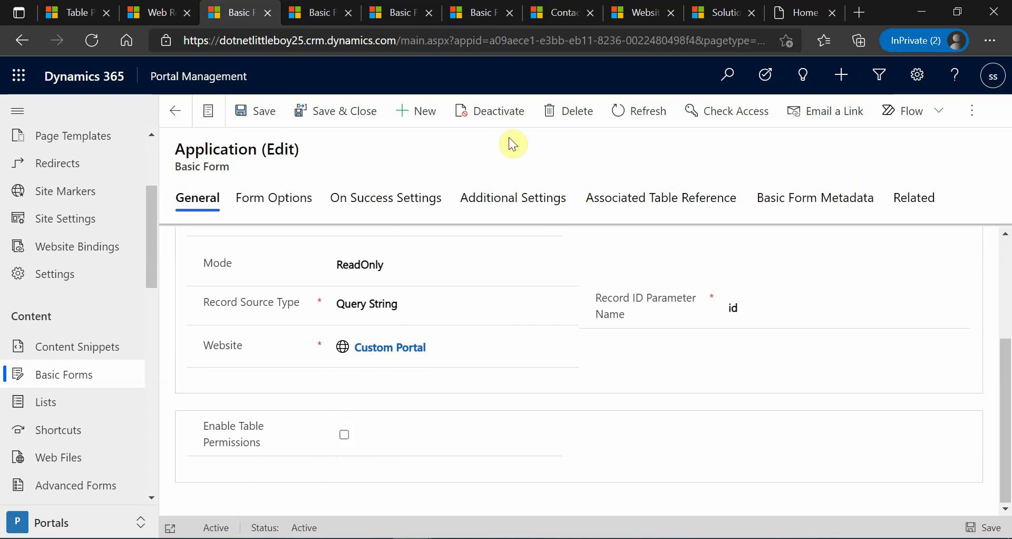
Switch to the portal website, close the content editing toolbar and open the Create Student page
left_click(802, 12)
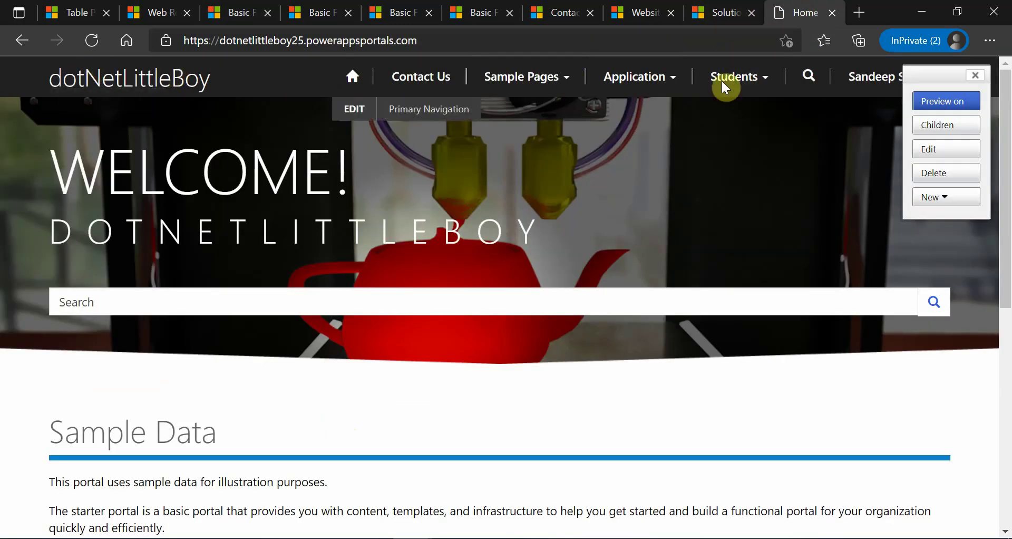
left_click(980, 74)
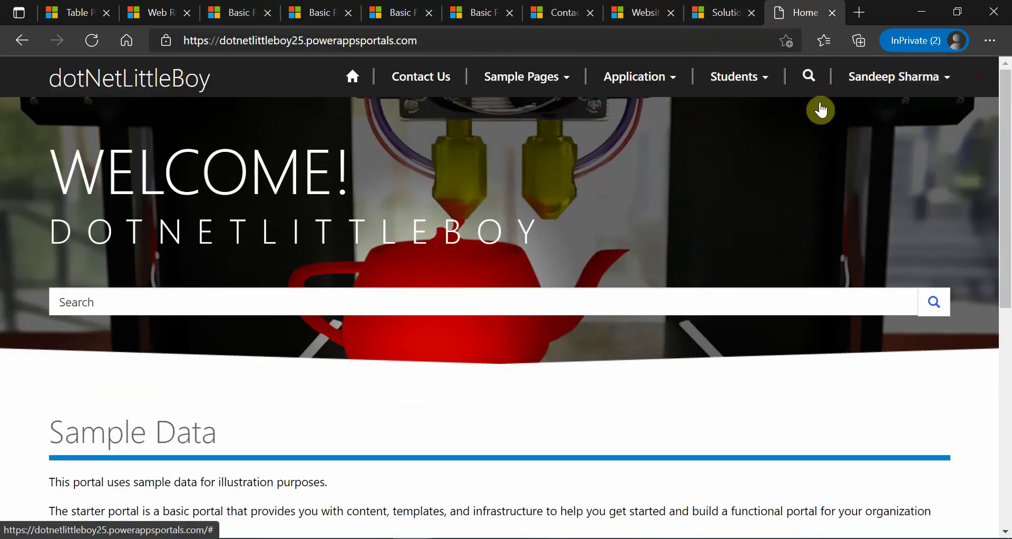
left_click(721, 87)
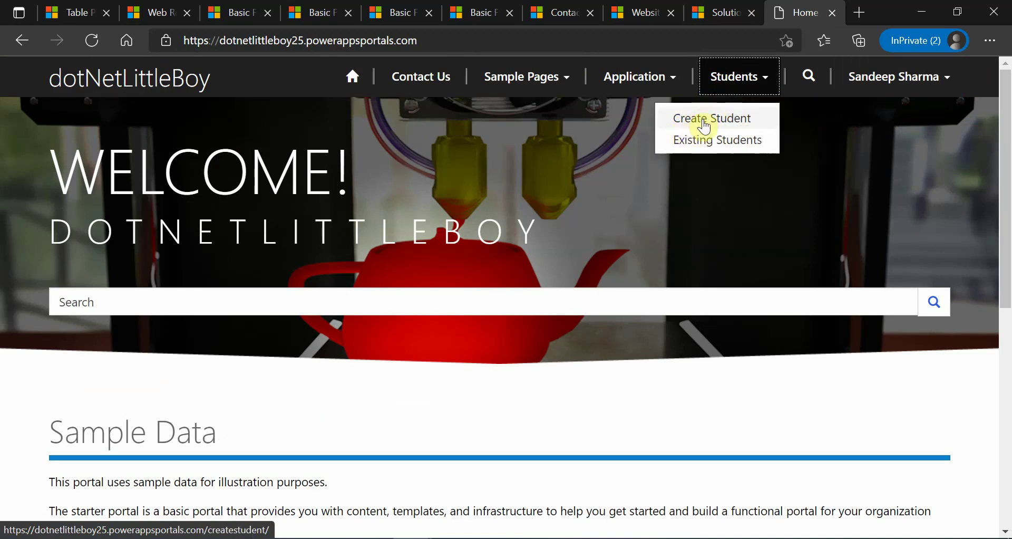
left_click(699, 128)
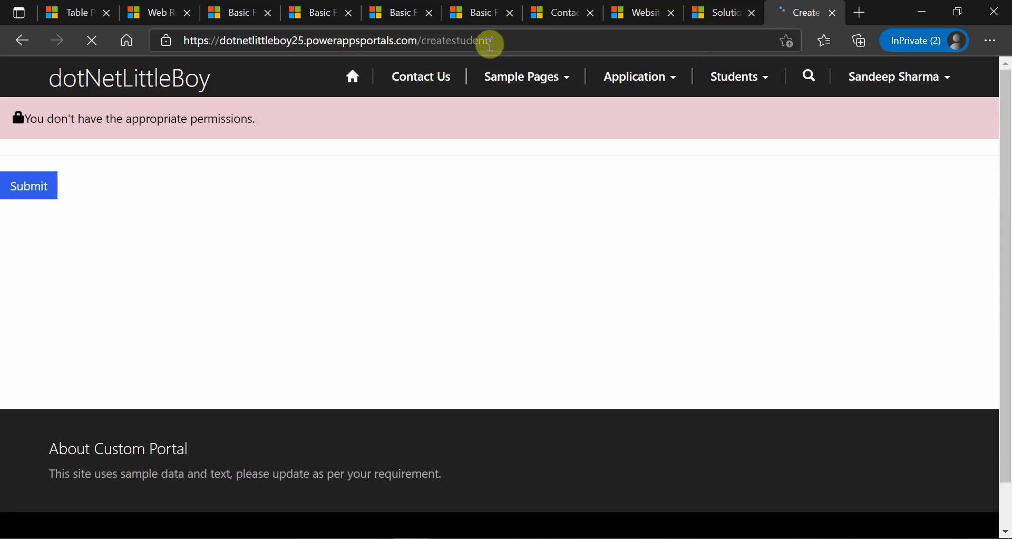
Highlight the createstudent part of the page's web address, then clear the highlight
left_click(451, 43)
left_click(473, 40)
left_click_drag(422, 41, 478, 41)
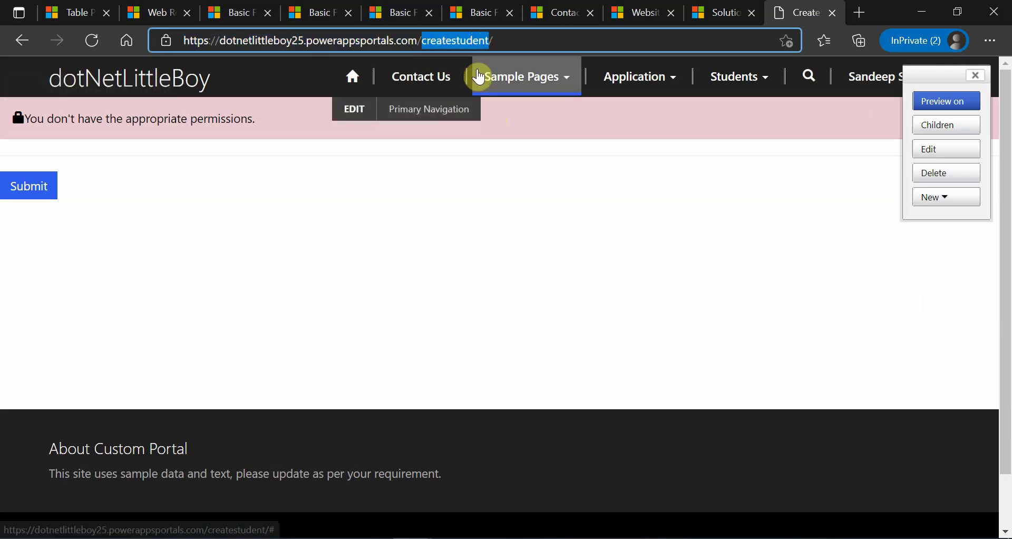
left_click(482, 141)
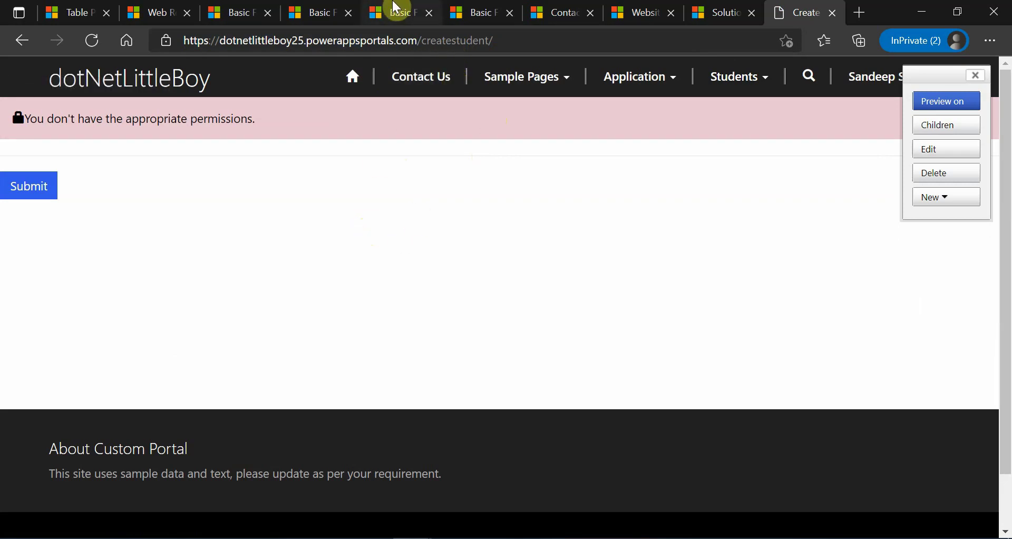
Show the web pages related to the Student (Insert) basic form using the Active WebPages view
left_click(481, 12)
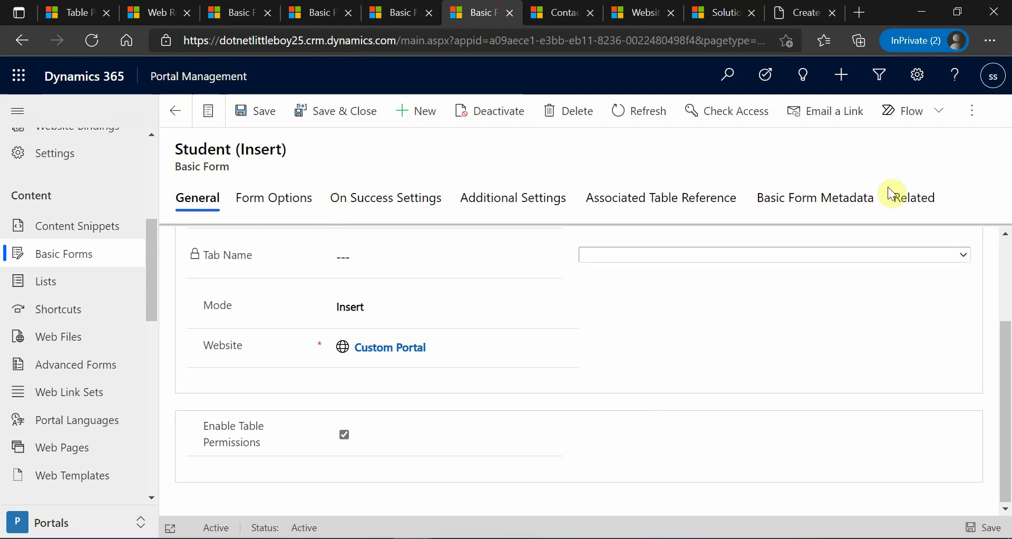
left_click(912, 210)
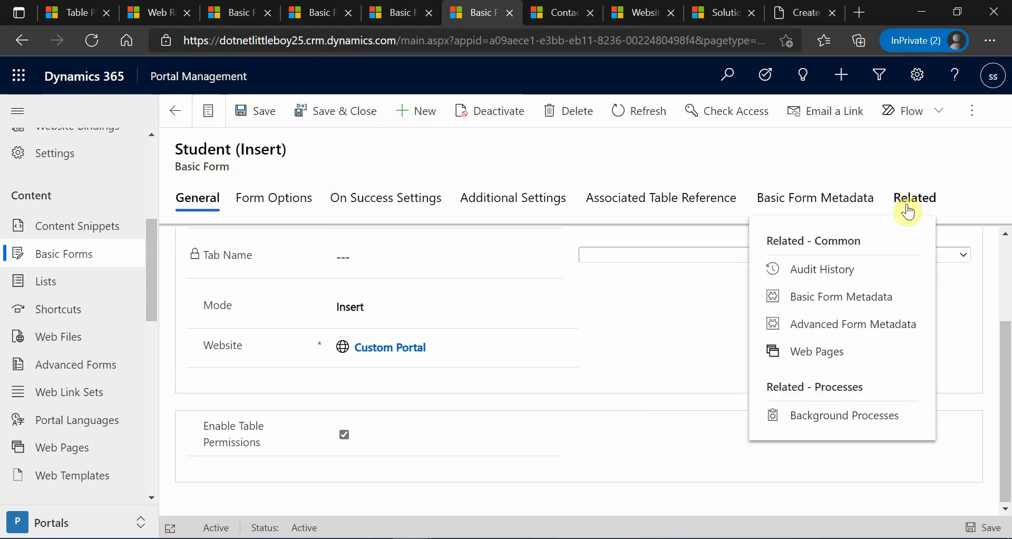
left_click(804, 358)
left_click(336, 295)
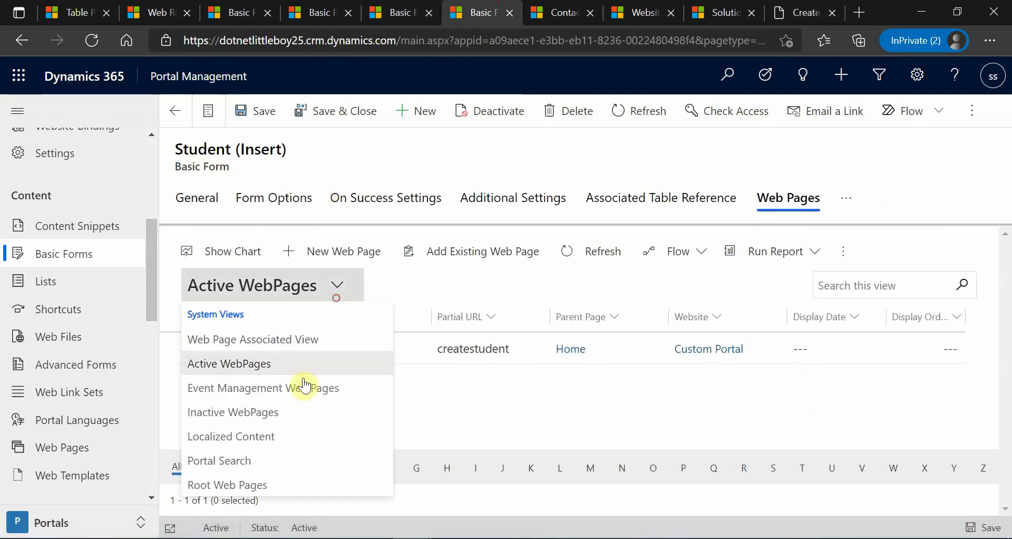
left_click(262, 363)
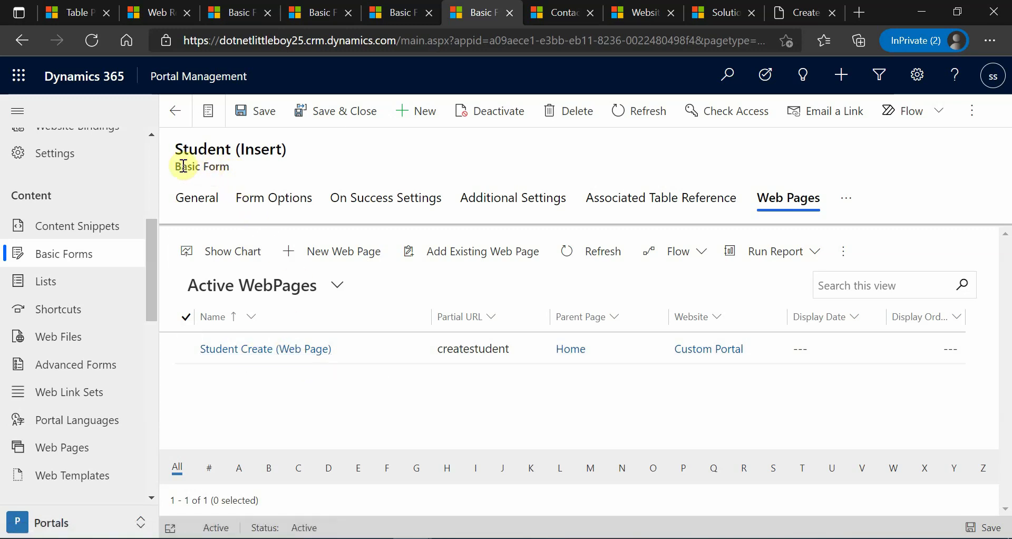
left_click_drag(176, 166, 278, 175)
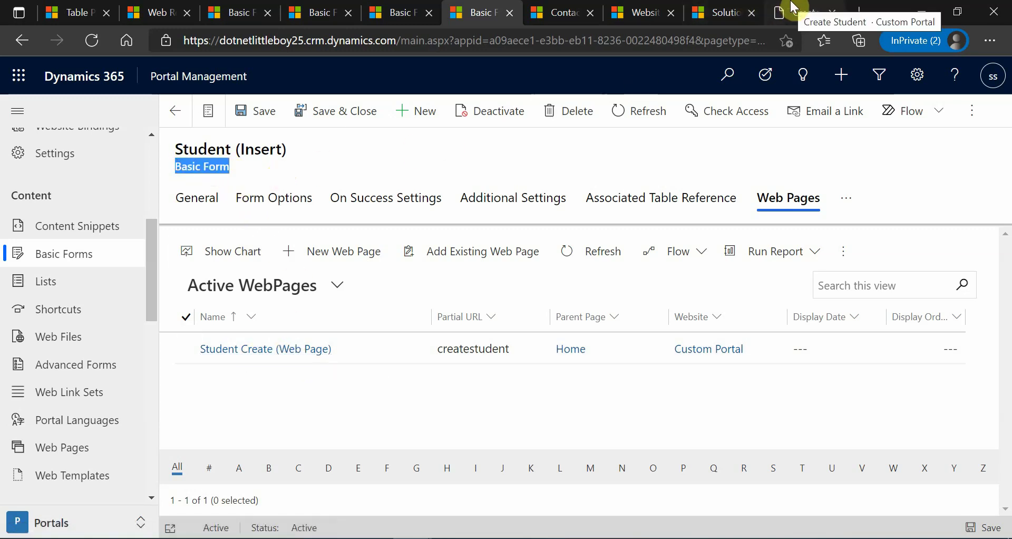
Check Enable Table Permissions on the Student (Insert) form, and highlight the permissions message on the portal's Create Student page
left_click(198, 199)
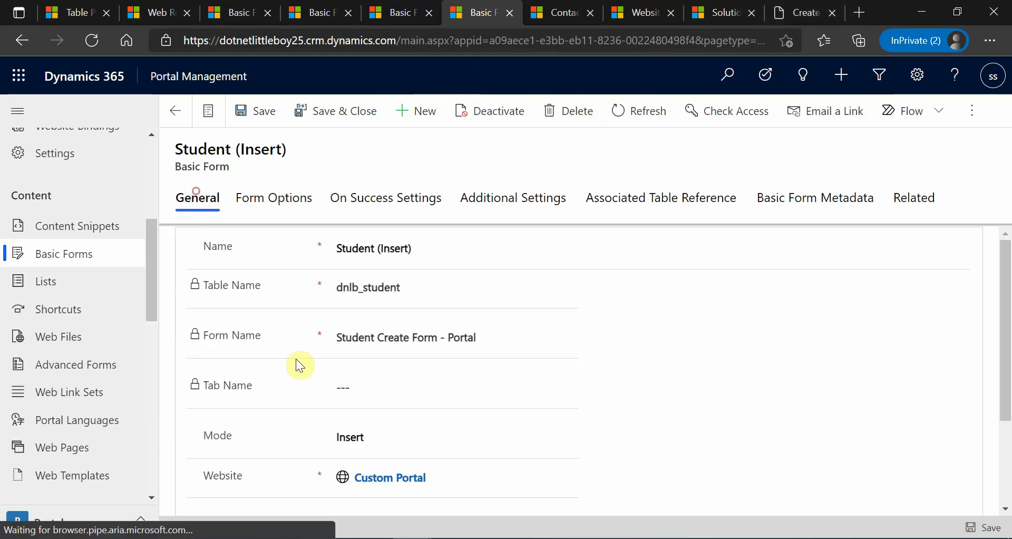
scroll(342, 426, "down", 2)
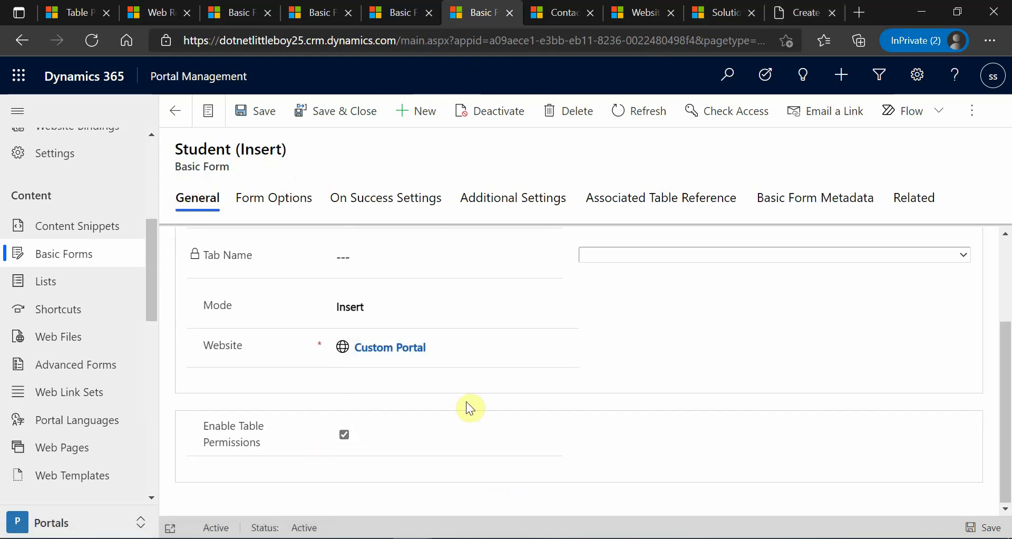
left_click(798, 12)
left_click_drag(59, 120, 196, 115)
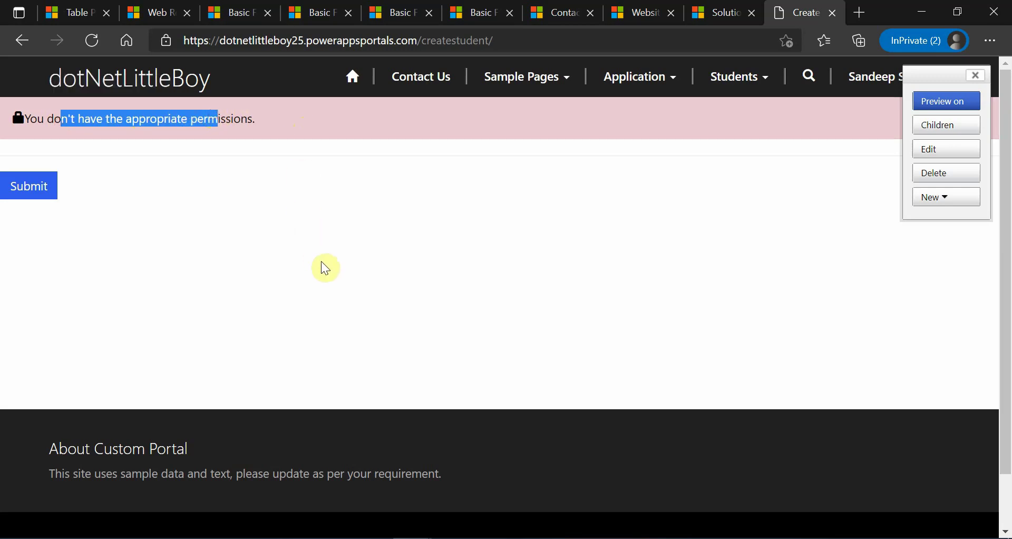
Open the portal's existing students list and open the first student record on its edit page
left_click(737, 77)
left_click(739, 148)
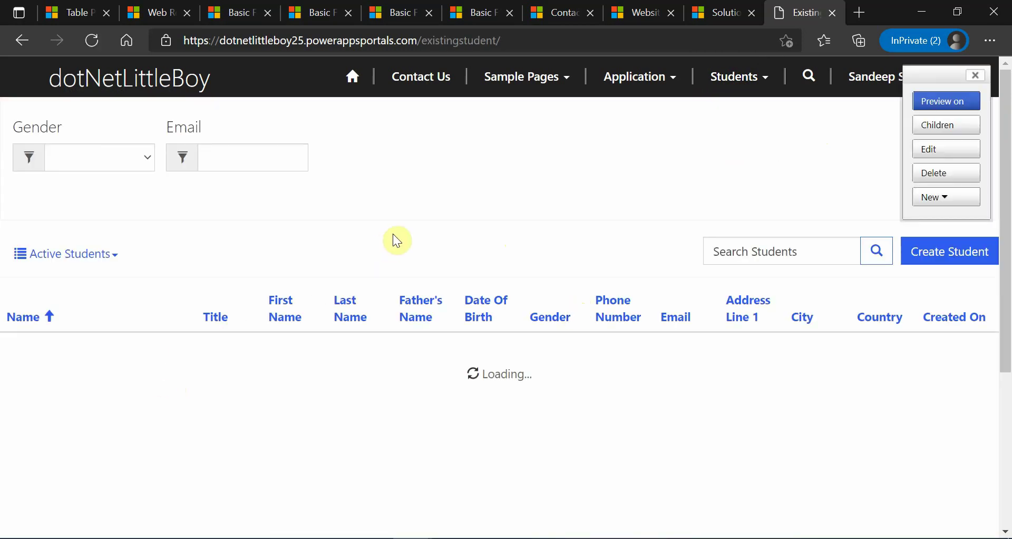
left_click(69, 349)
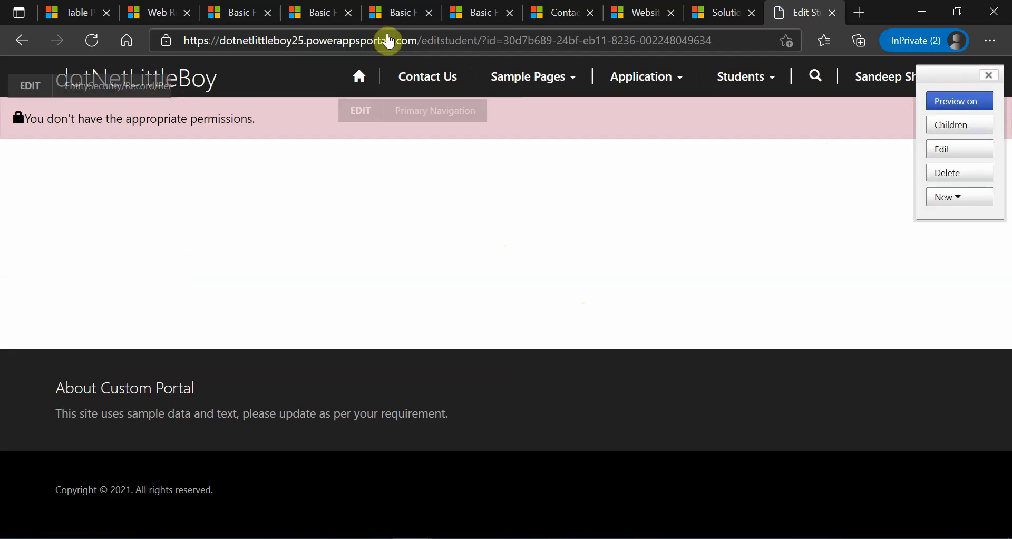
Show the Student (Edit) basic form's related web pages in the Active WebPages view, and return to the portal's student edit page
left_click(410, 8)
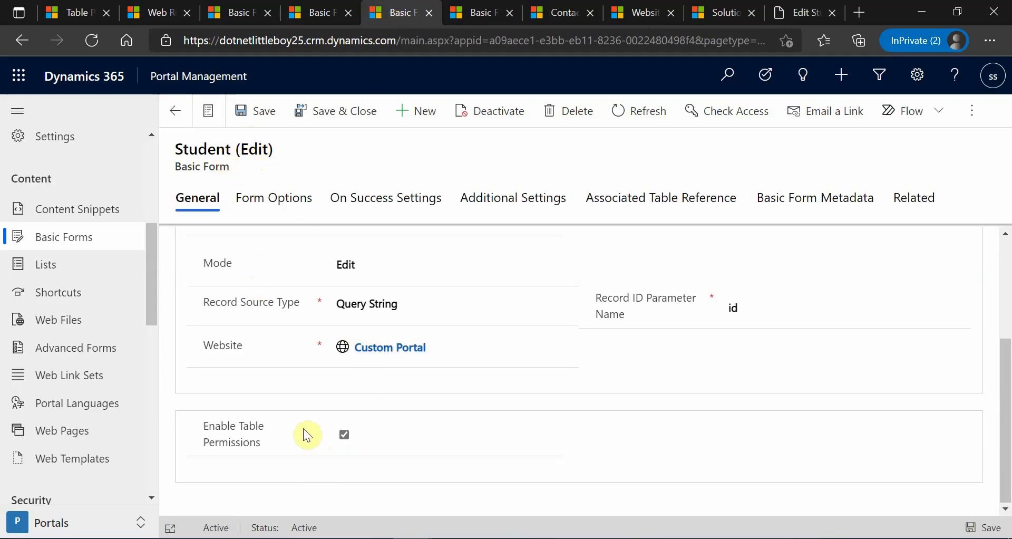
left_click(914, 198)
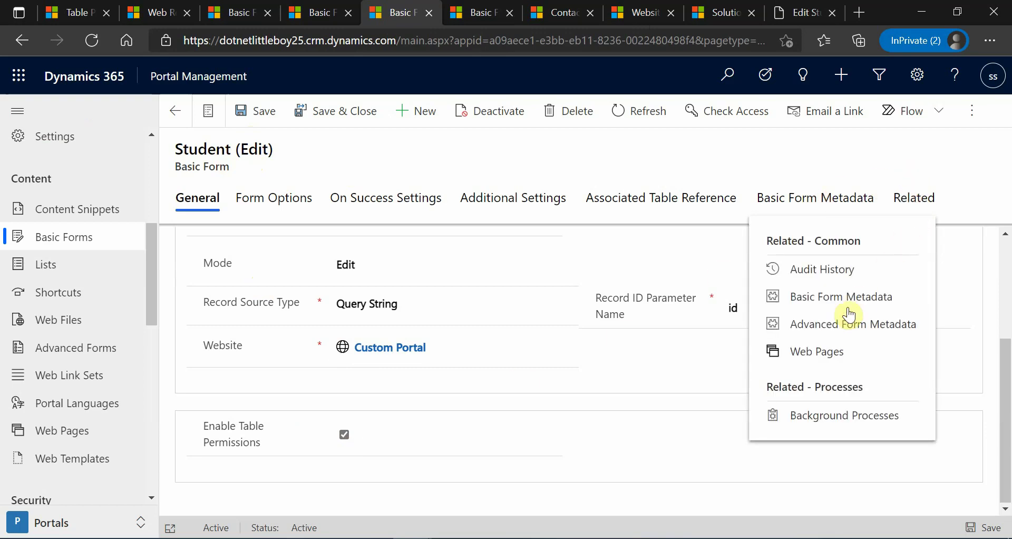
left_click(818, 359)
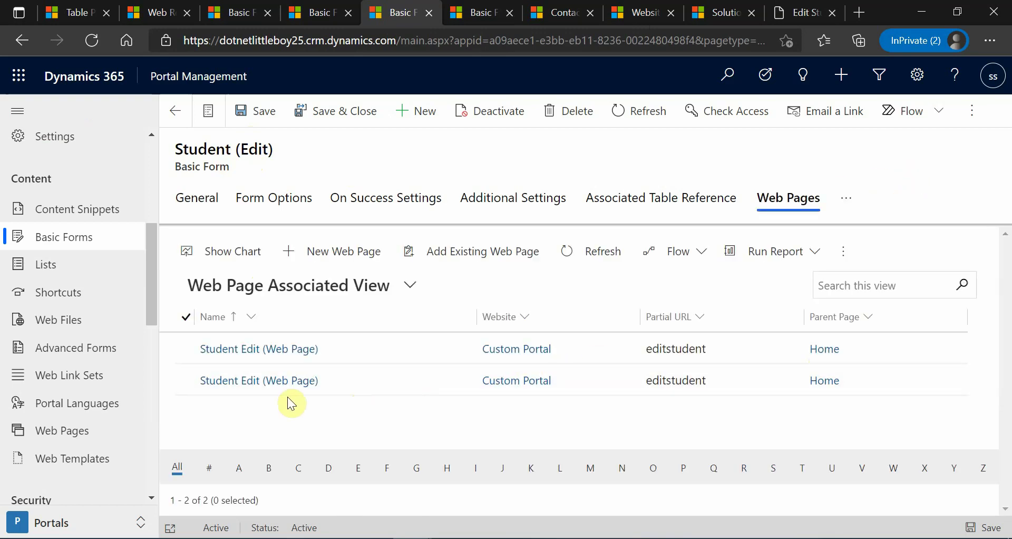
left_click(347, 295)
left_click(266, 364)
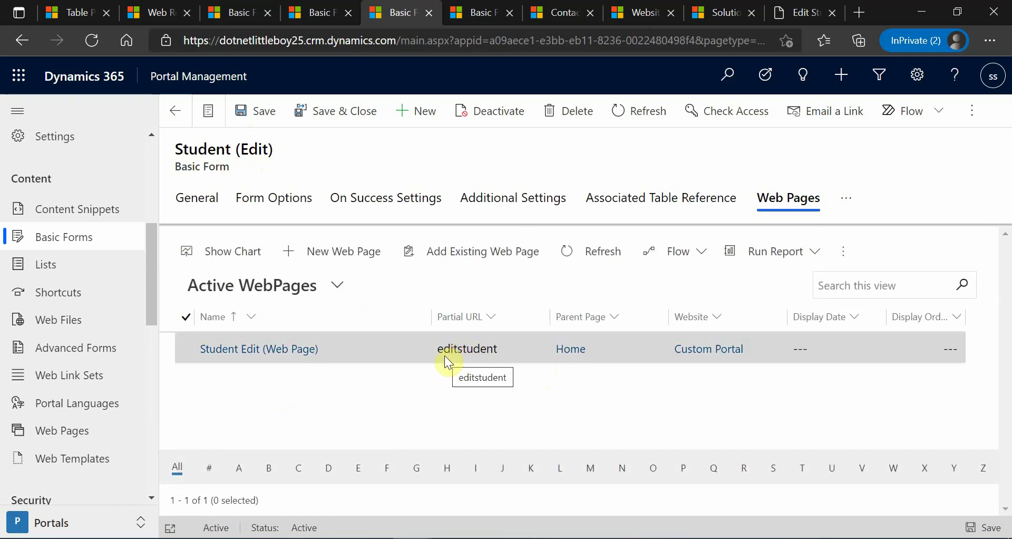
left_click(796, 13)
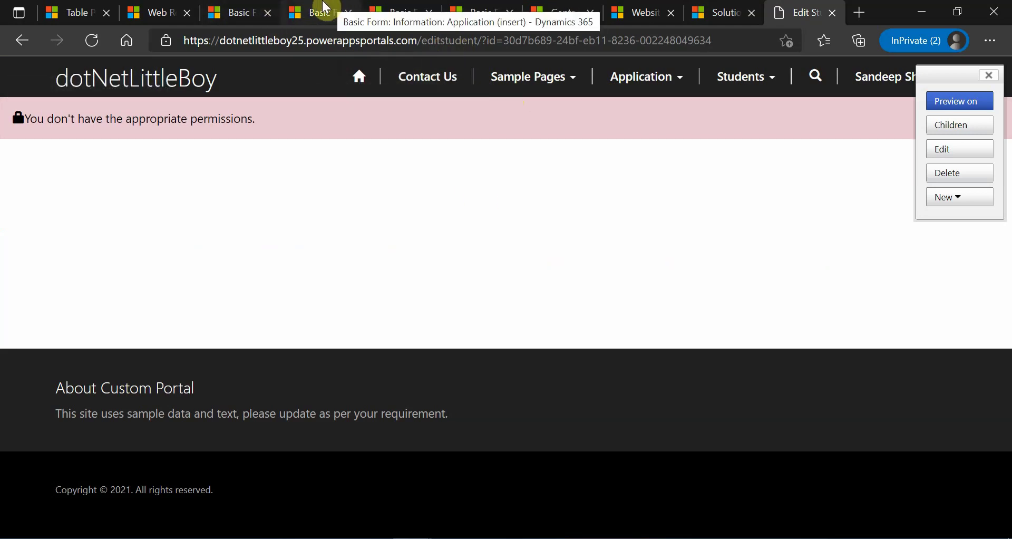
Check Enable Table Permissions on the Application (insert) basic form, and open the portal's create application page
left_click(253, 11)
left_click(315, 7)
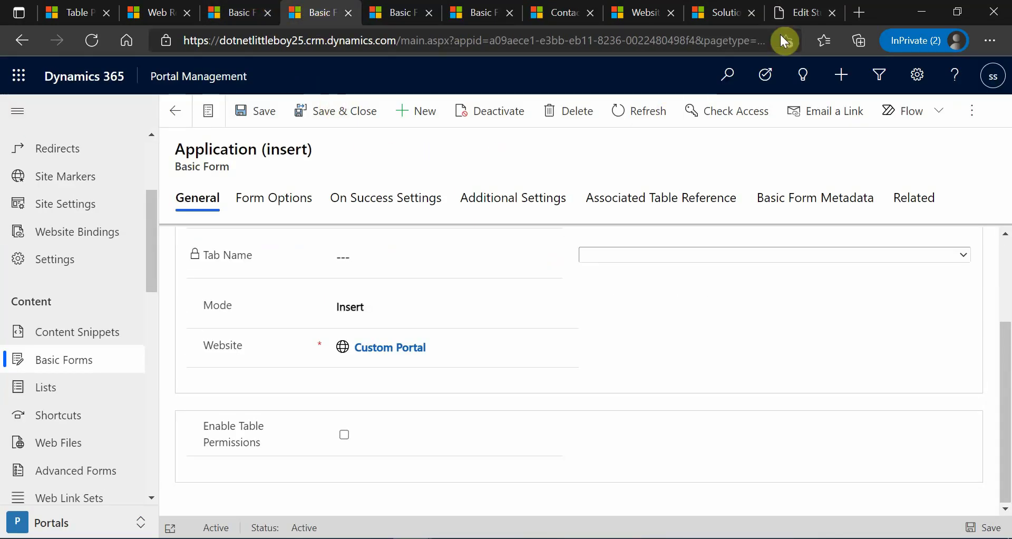
left_click(796, 11)
left_click(625, 90)
left_click(635, 123)
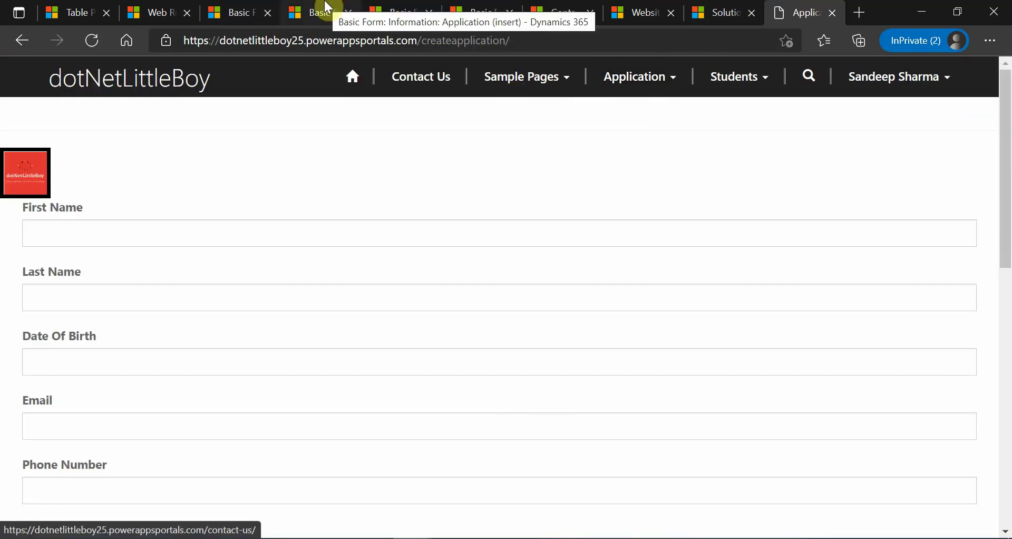
Compare the Application (insert) form's table permission setting with the portal's application page fields, and check the same setting on Application (Edit)
left_click(322, 12)
left_click_drag(279, 150, 296, 149)
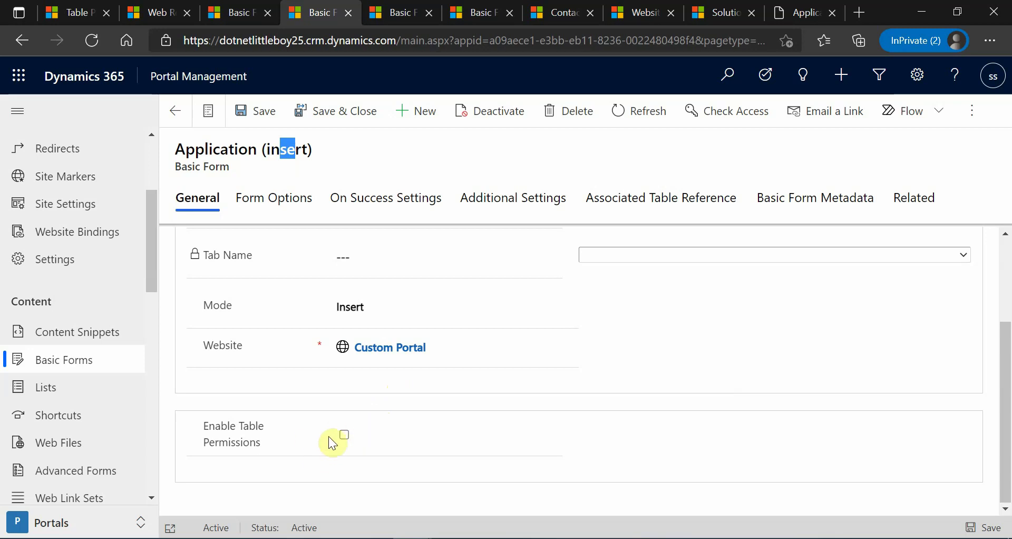
left_click(805, 13)
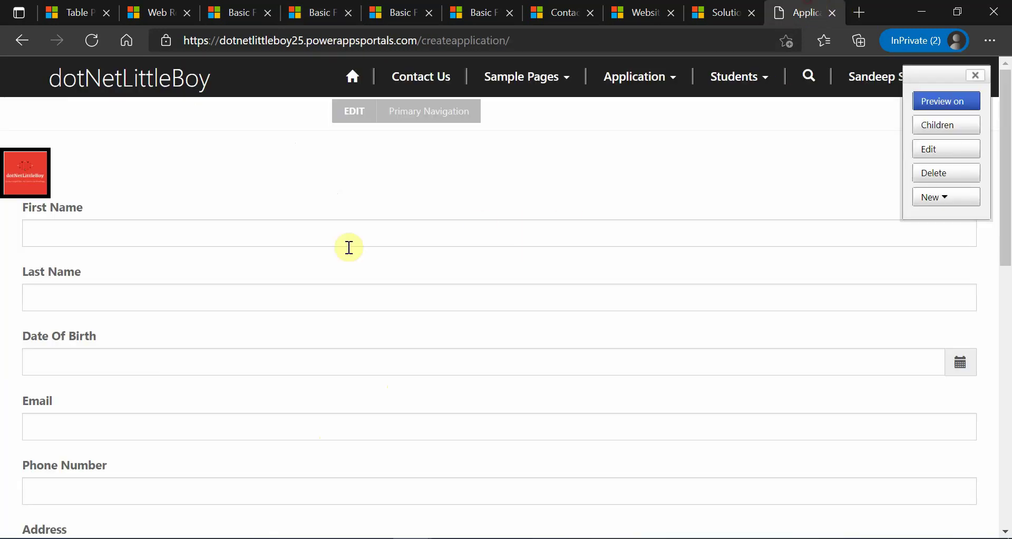
left_click(42, 232)
left_click(129, 297)
scroll(163, 409, "down", 4)
scroll(163, 409, "up", 4)
scroll(164, 411, "down", 5)
scroll(260, 409, "up", 5)
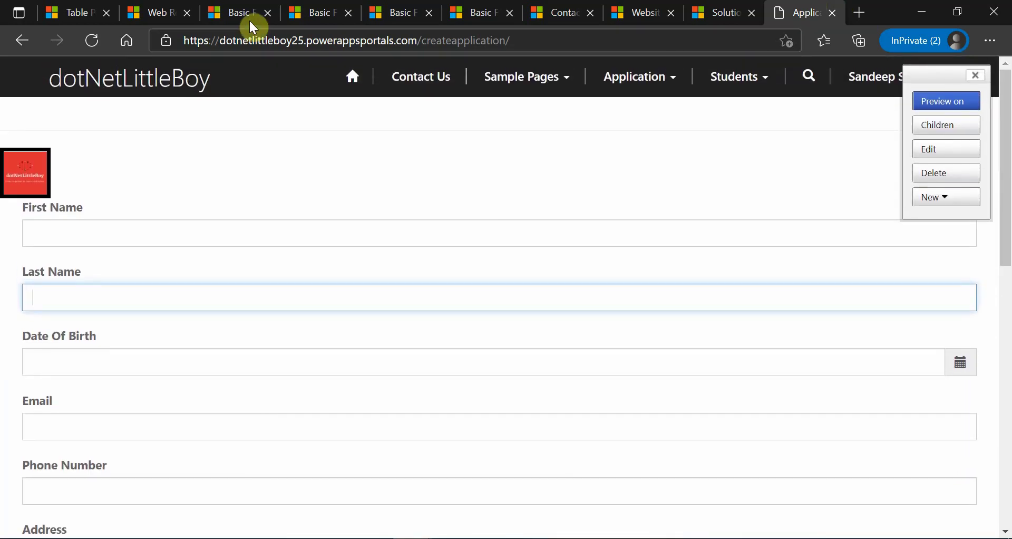
left_click(238, 12)
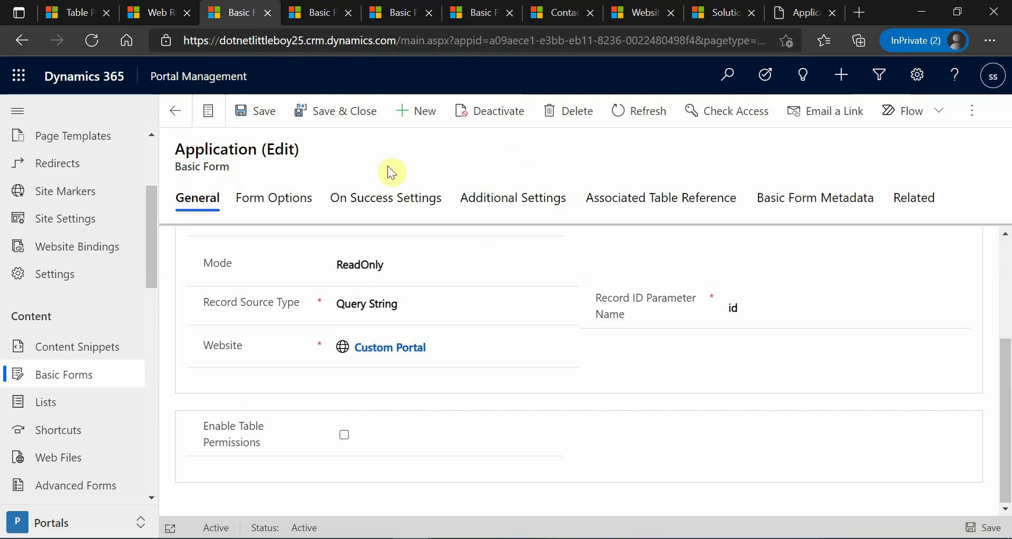
Start a new table permission record named "Student Table Permission (Global)"
left_click(79, 11)
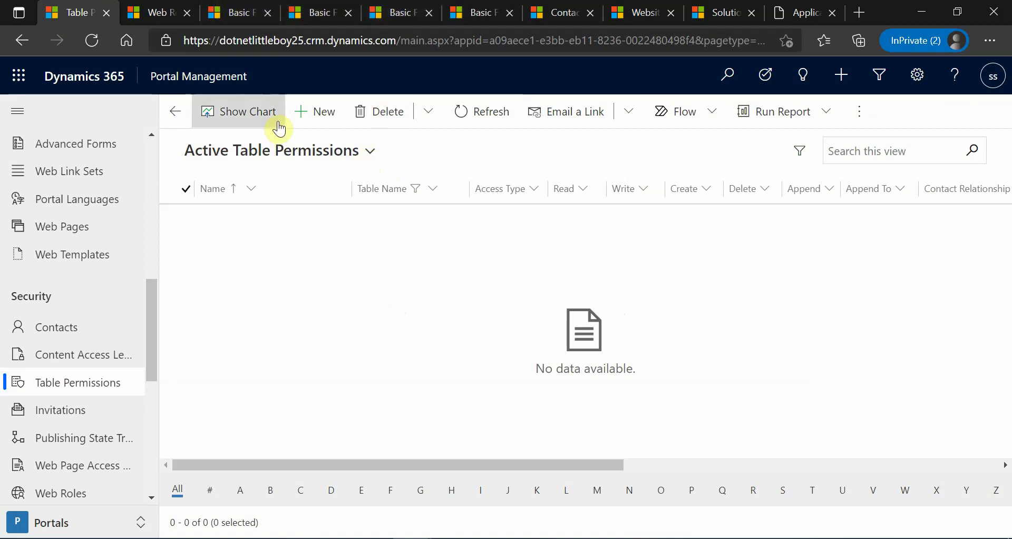
left_click(317, 112)
left_click(392, 235)
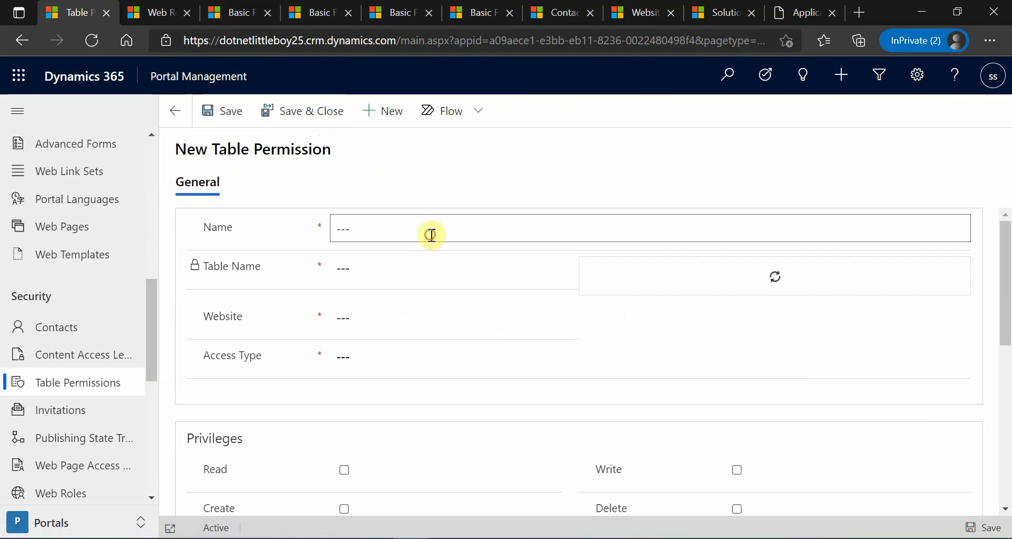
type("Student ")
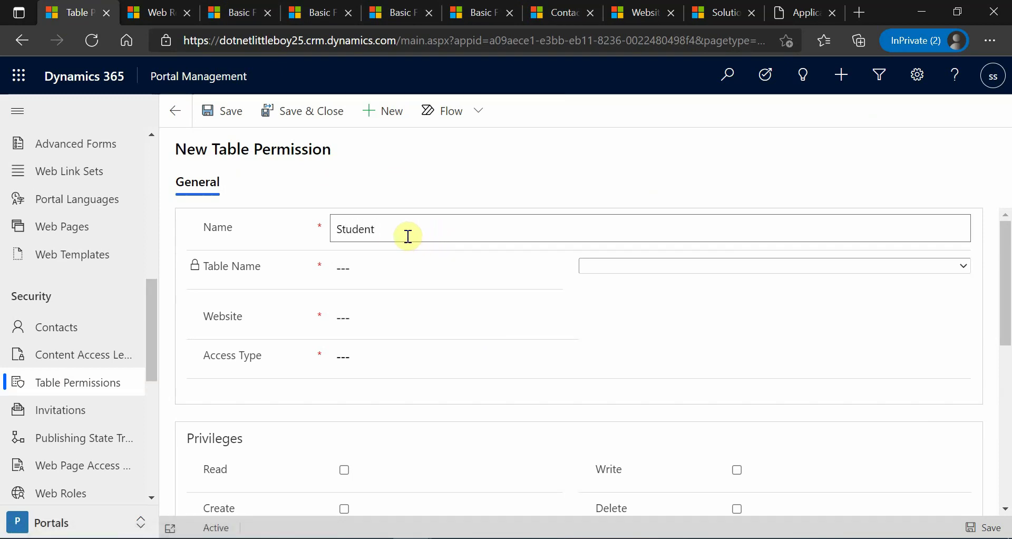
type("Table")
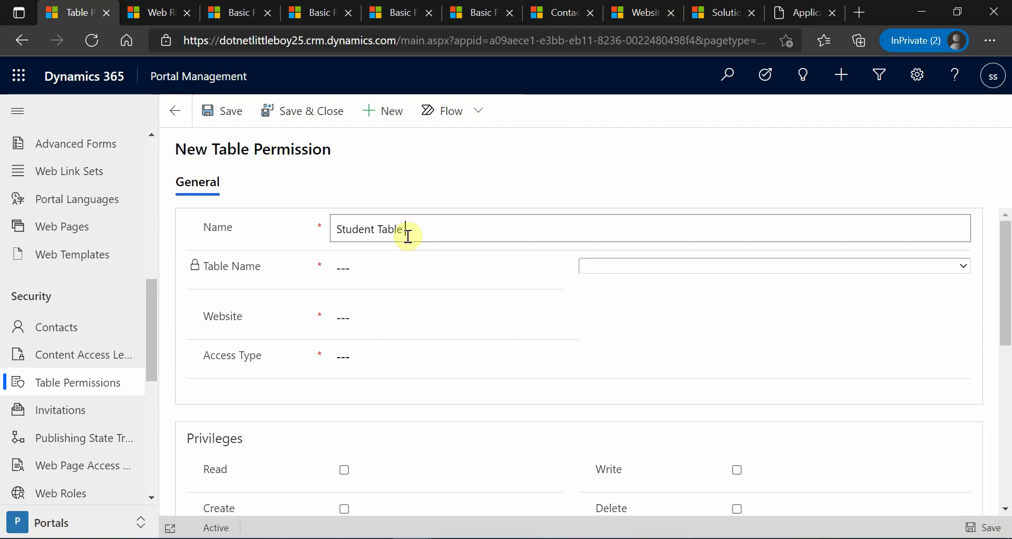
type(" Permission (Global")
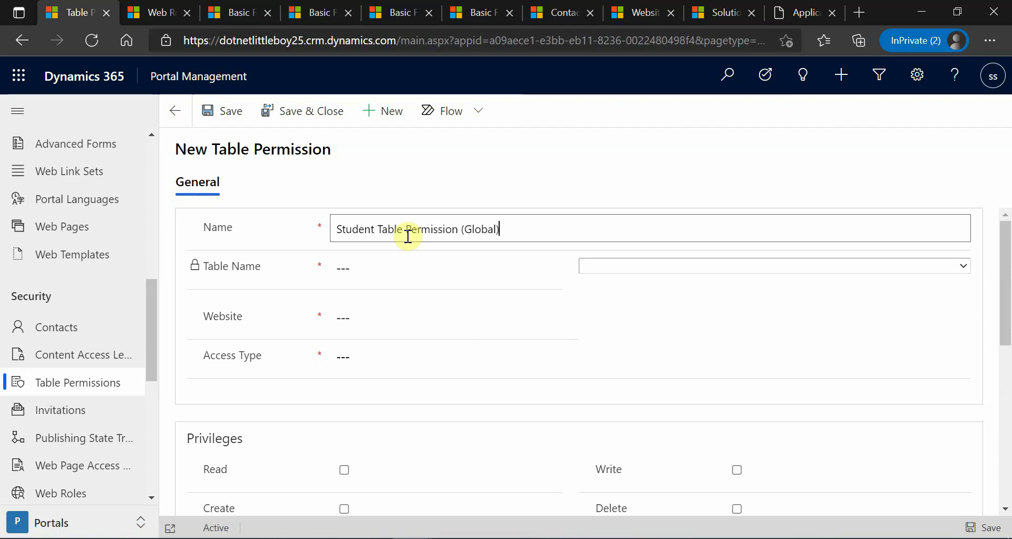
left_click(473, 176)
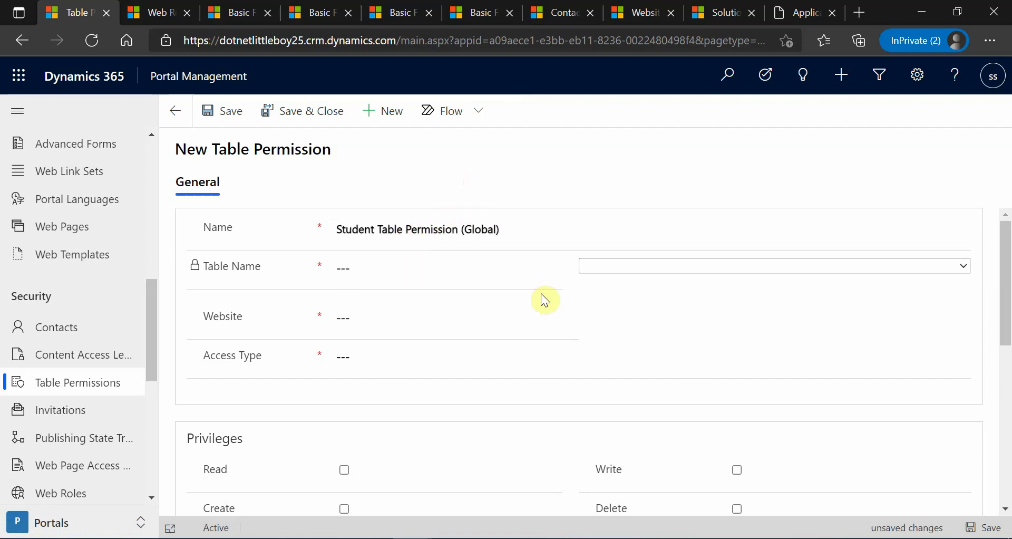
Set the new permission's table to Student (dnlb_student) and its website to Custom Portal
left_click(626, 265)
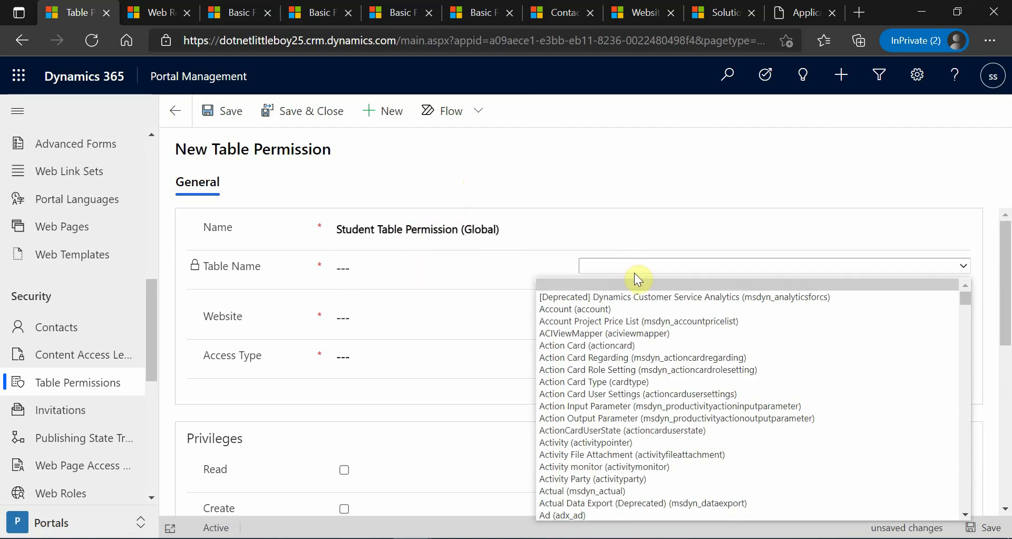
type("student)")
key("Return")
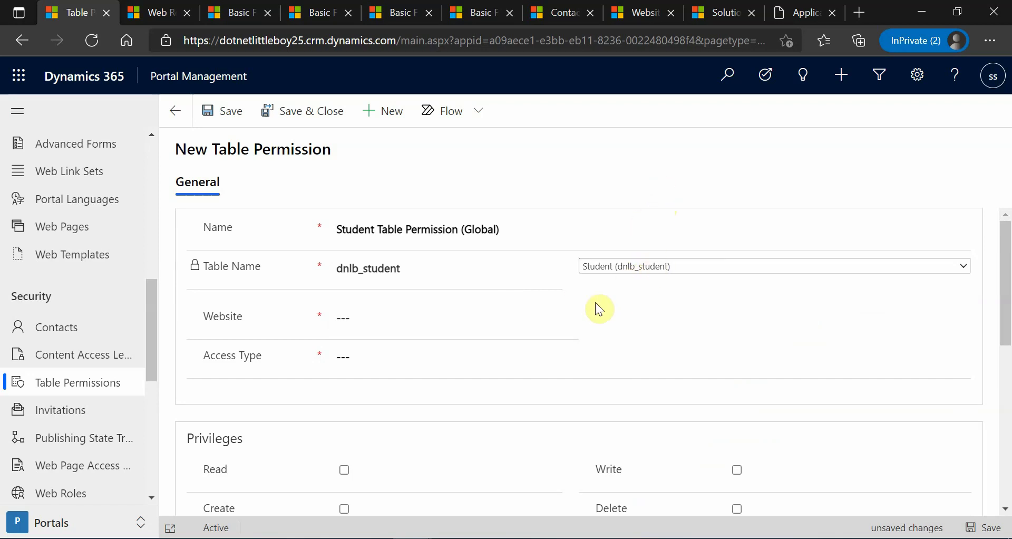
left_click(409, 316)
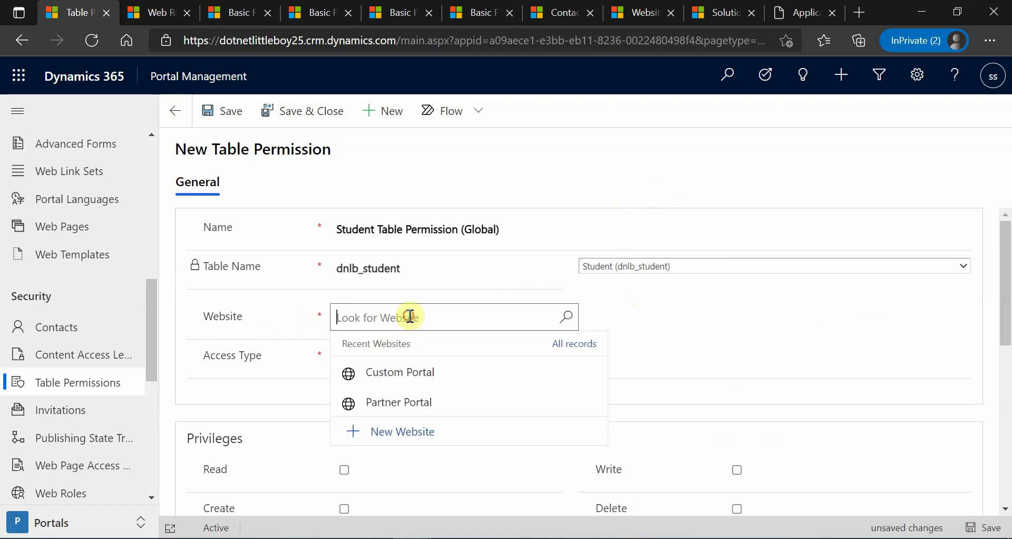
left_click(415, 370)
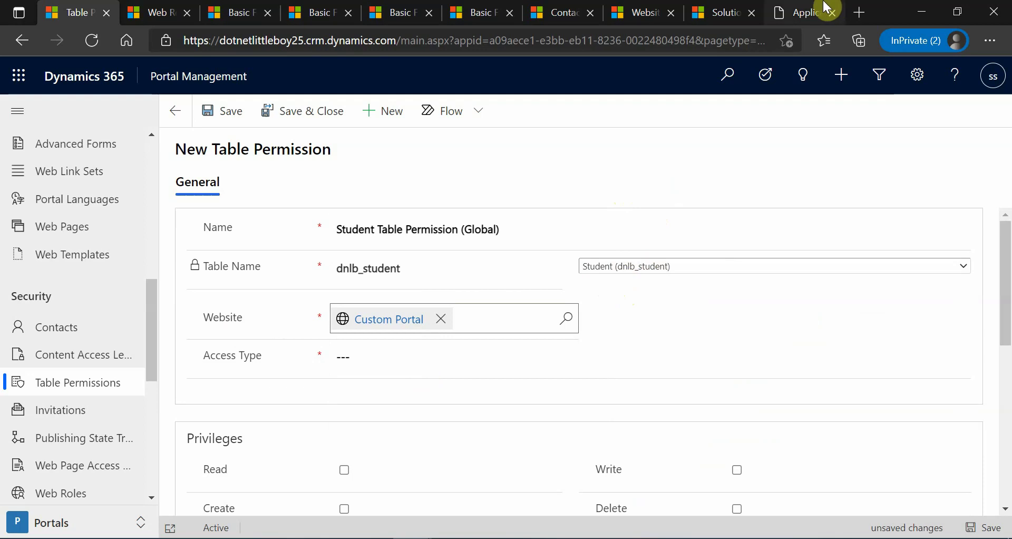
Set the new Student table permission's Access Type to Global
left_click(812, 12)
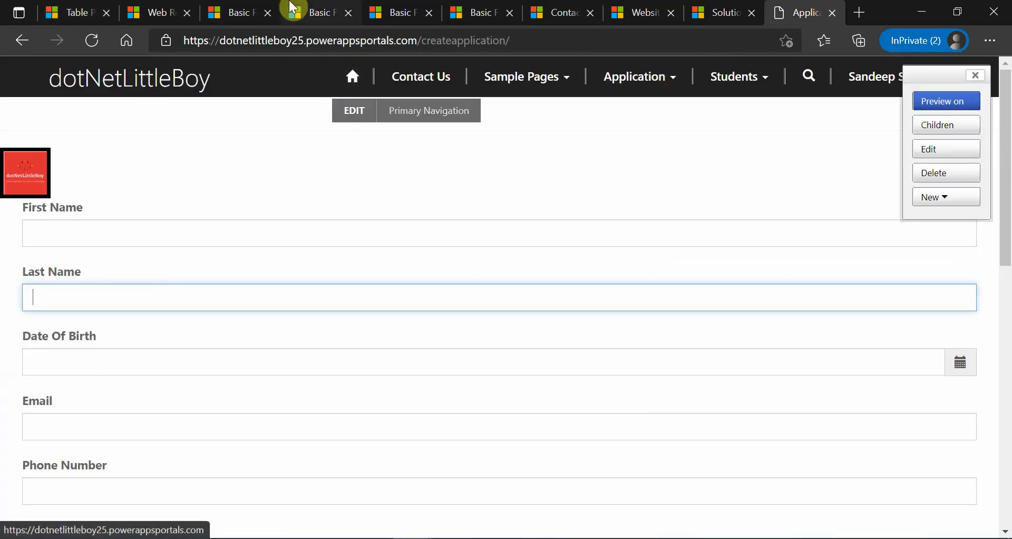
left_click(79, 11)
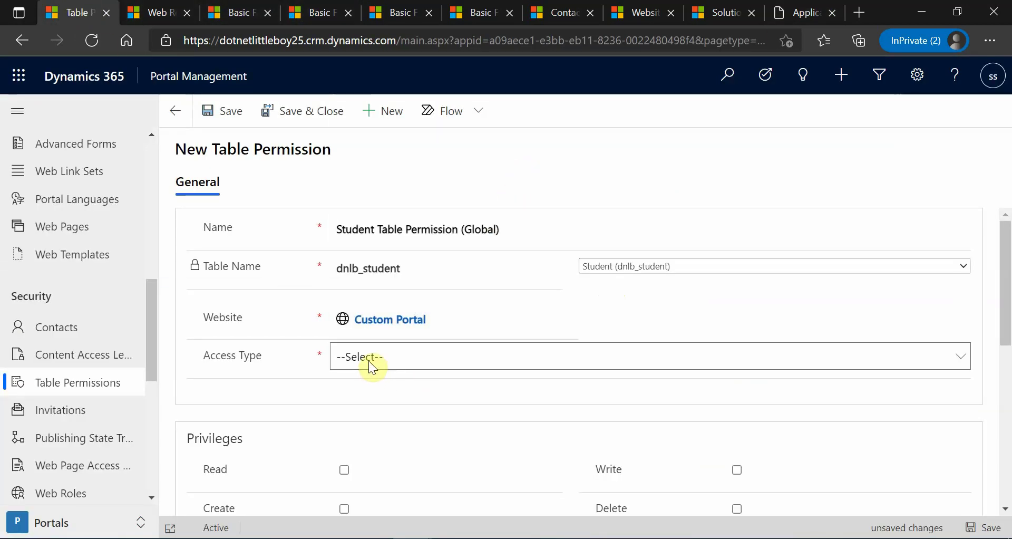
left_click(368, 359)
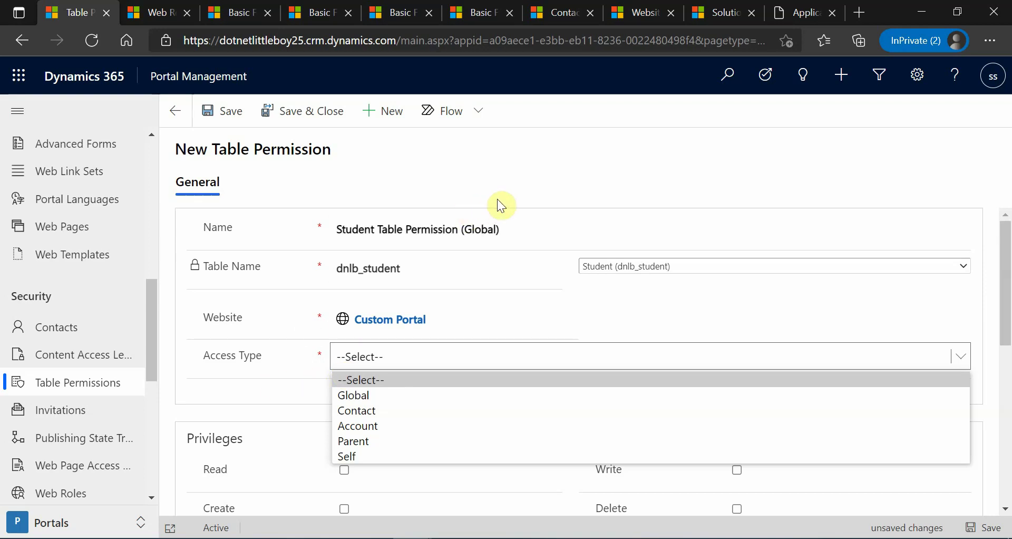
left_click(1007, 294)
scroll(1007, 294, "down", 1)
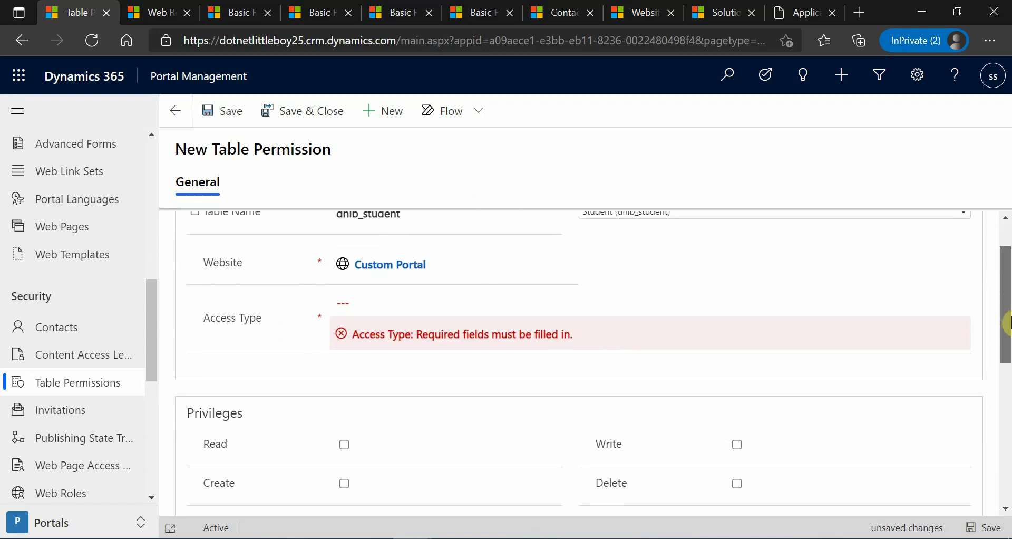
left_click(372, 302)
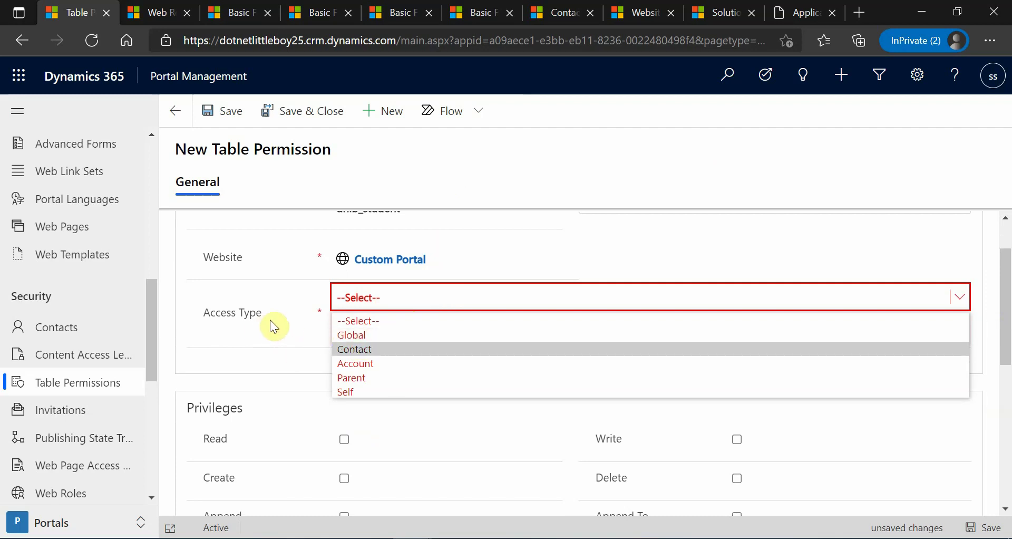
left_click(361, 335)
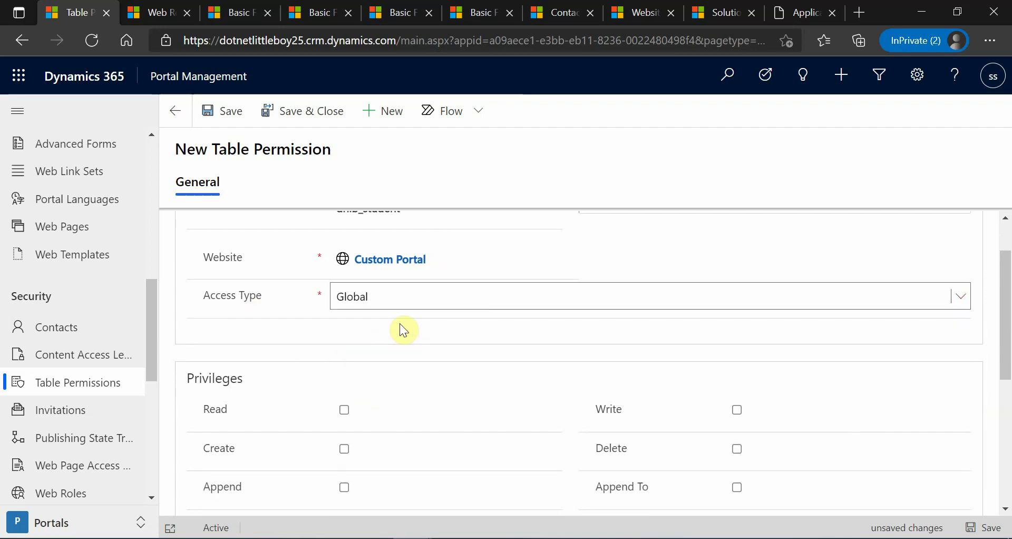
Compare the portal's signed-in user with the matching contact record, examining its web authentication details on the Portal Contact form
left_click(804, 12)
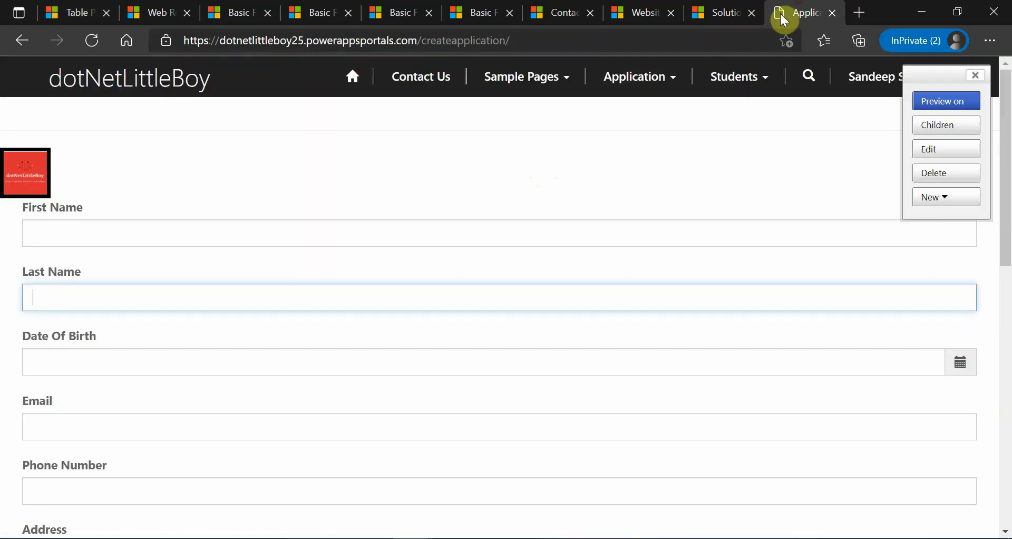
left_click(560, 12)
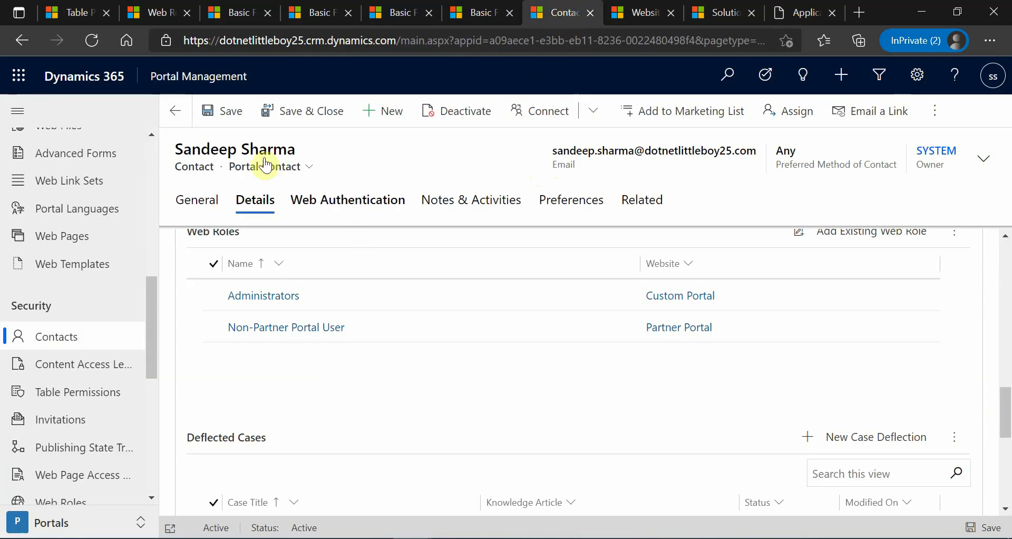
left_click_drag(193, 152, 299, 156)
left_click(353, 167)
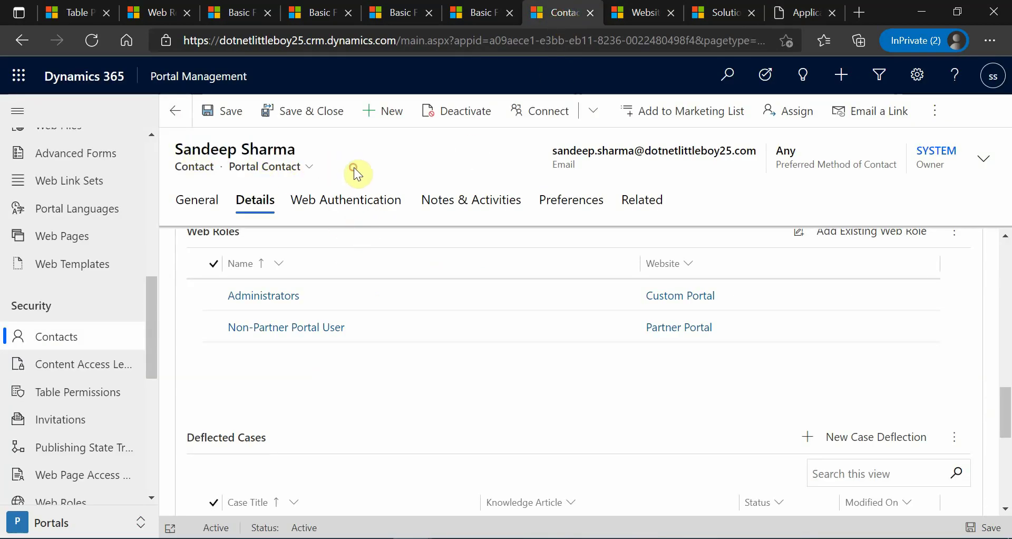
left_click(350, 202)
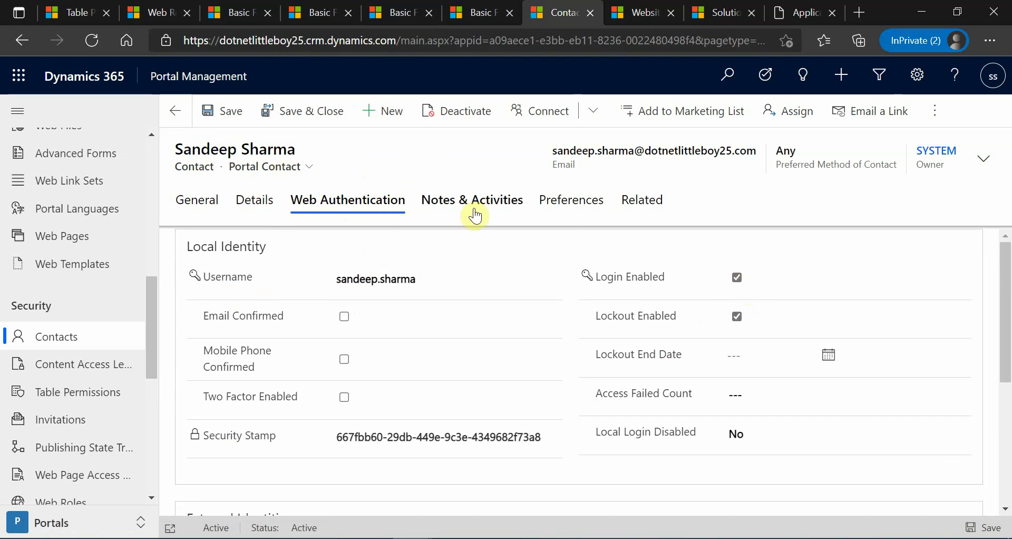
left_click(294, 167)
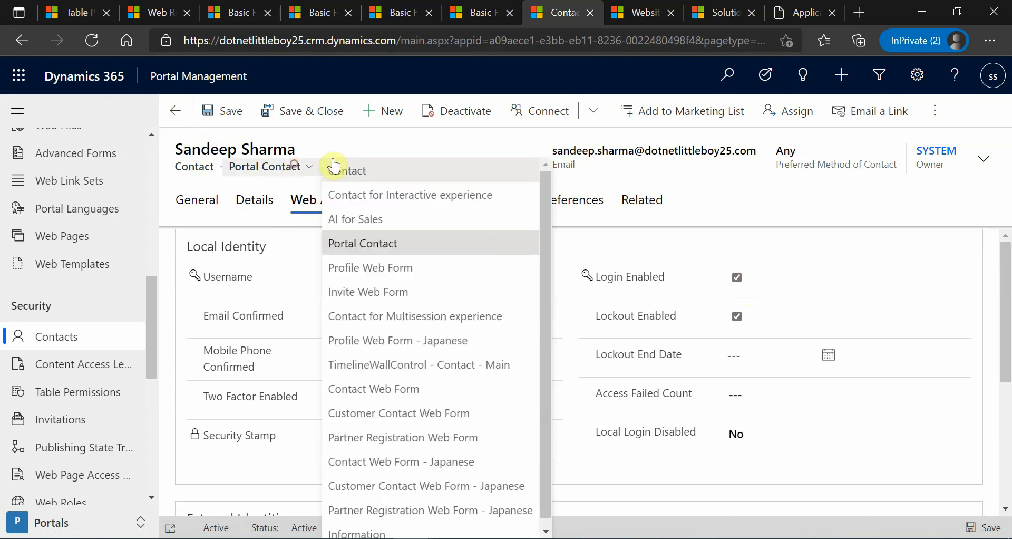
left_click(383, 248)
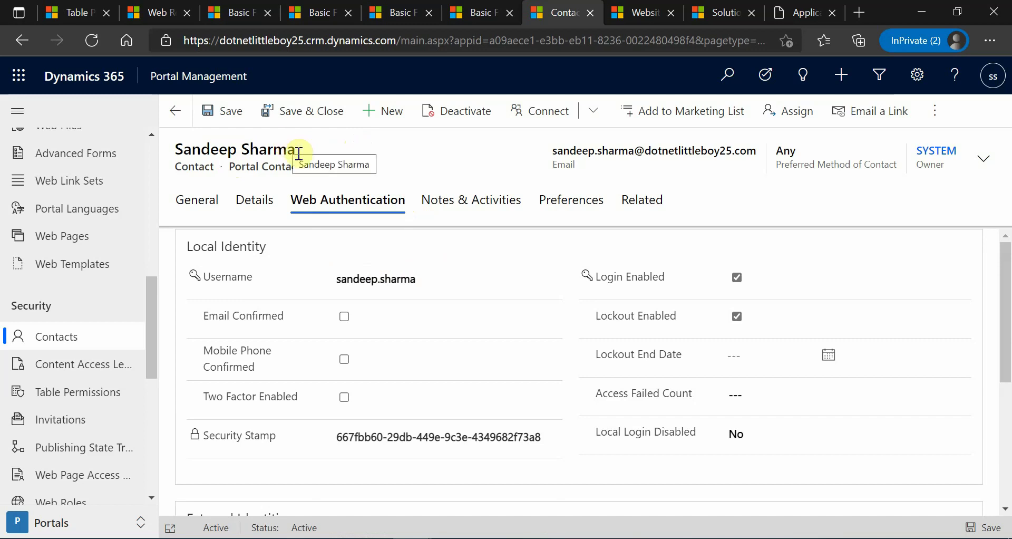
left_click(794, 13)
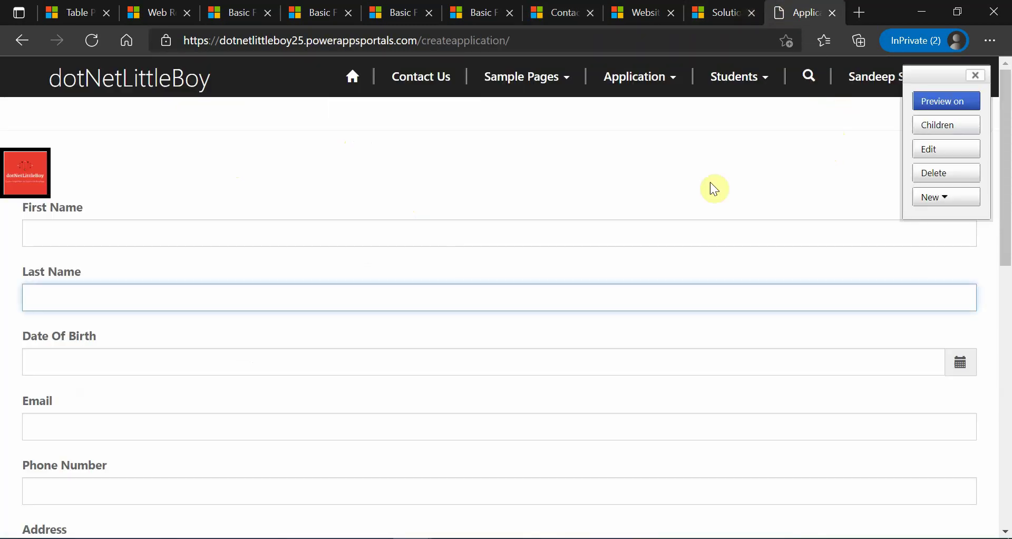
left_click(562, 12)
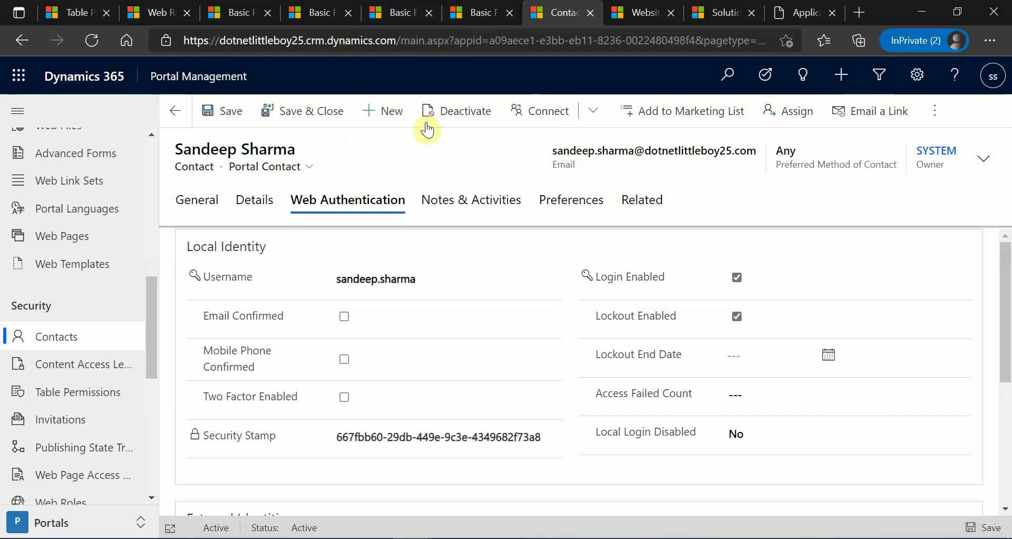
Return to the new table permission and review its Access Type options and privileges, keeping Global selected
left_click(78, 12)
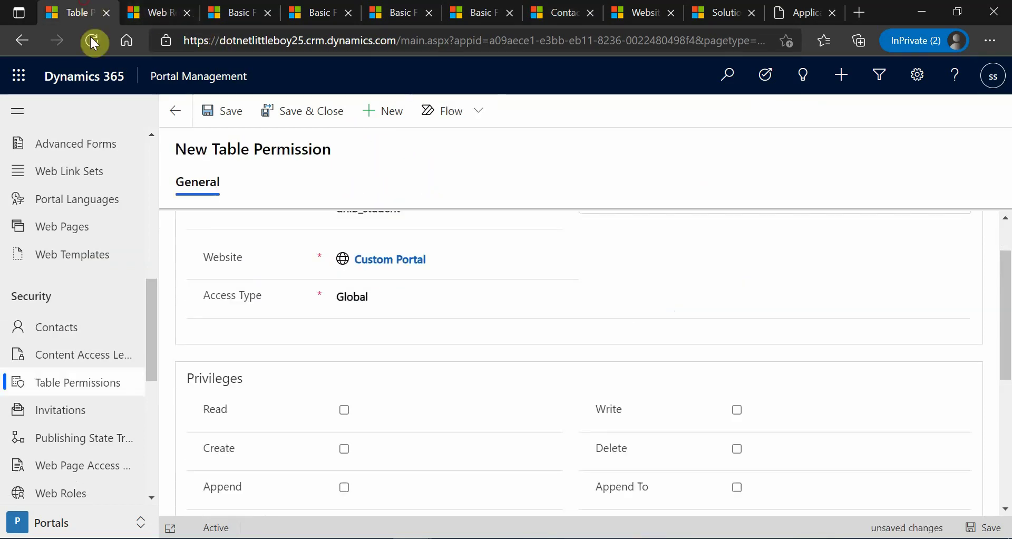
left_click(378, 298)
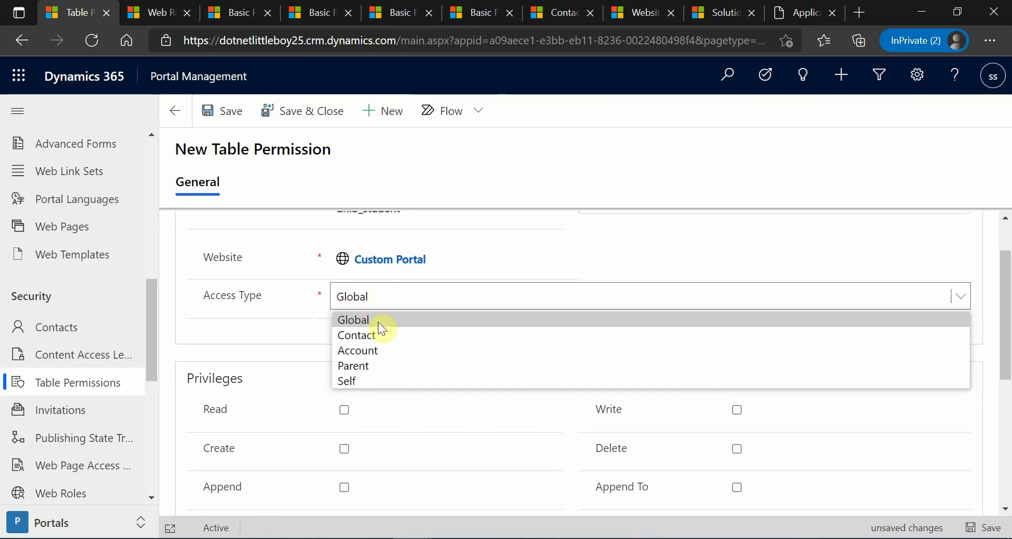
left_click(376, 318)
scroll(296, 408, "up", 1)
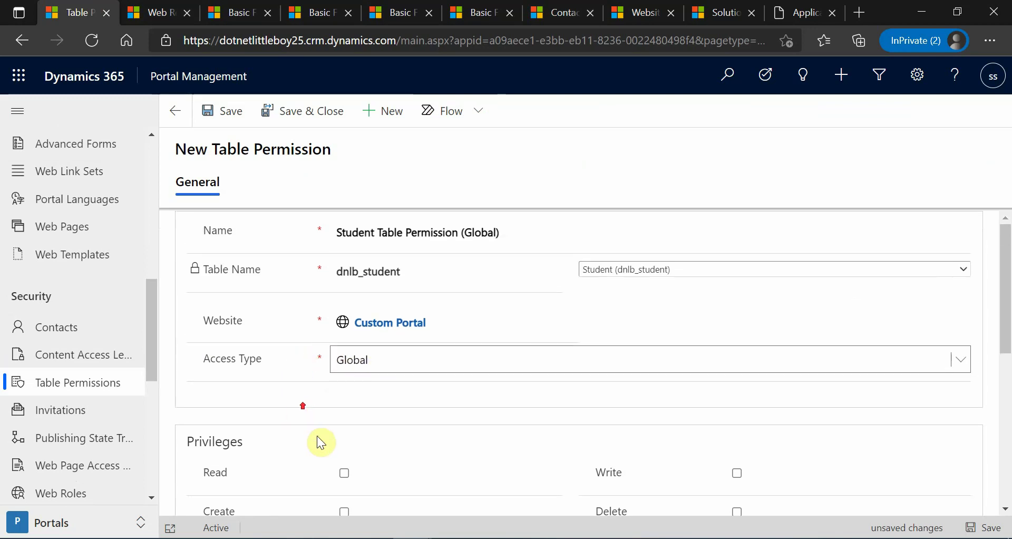
left_click(375, 358)
left_click(457, 175)
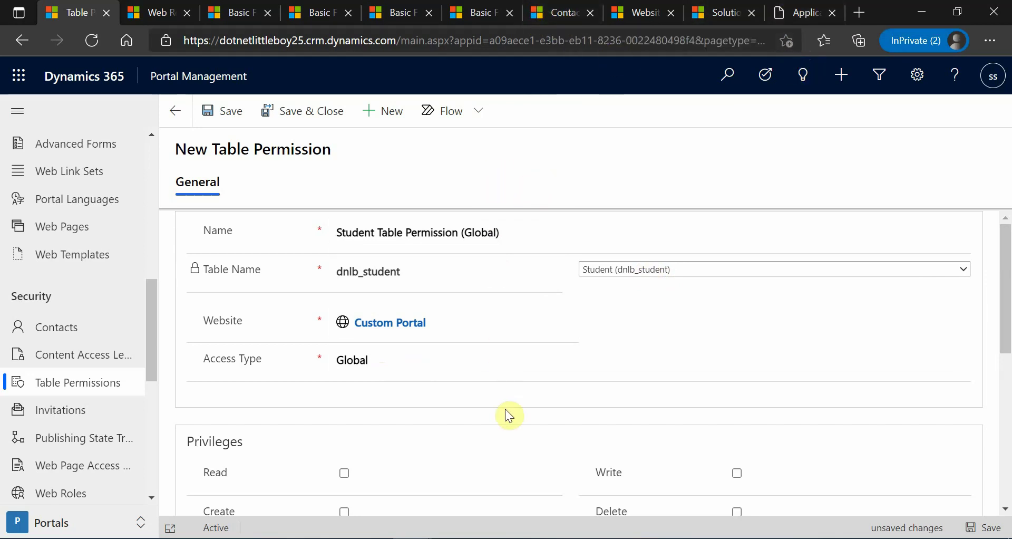
scroll(504, 317, "down", 3)
scroll(507, 369, "up", 2)
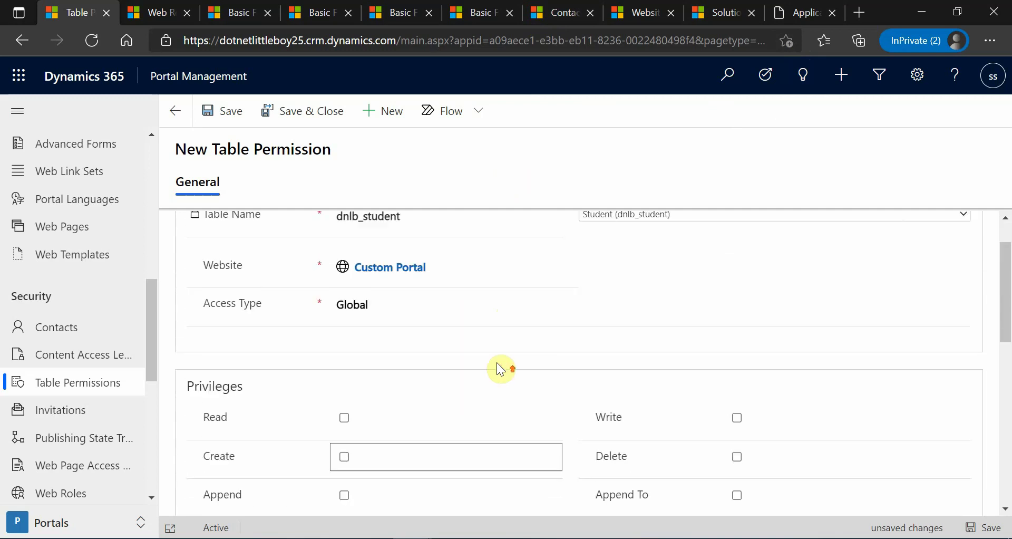
Try the Contact access type on the new table permission and relate it to the portal's create application page
left_click(422, 315)
left_click(402, 350)
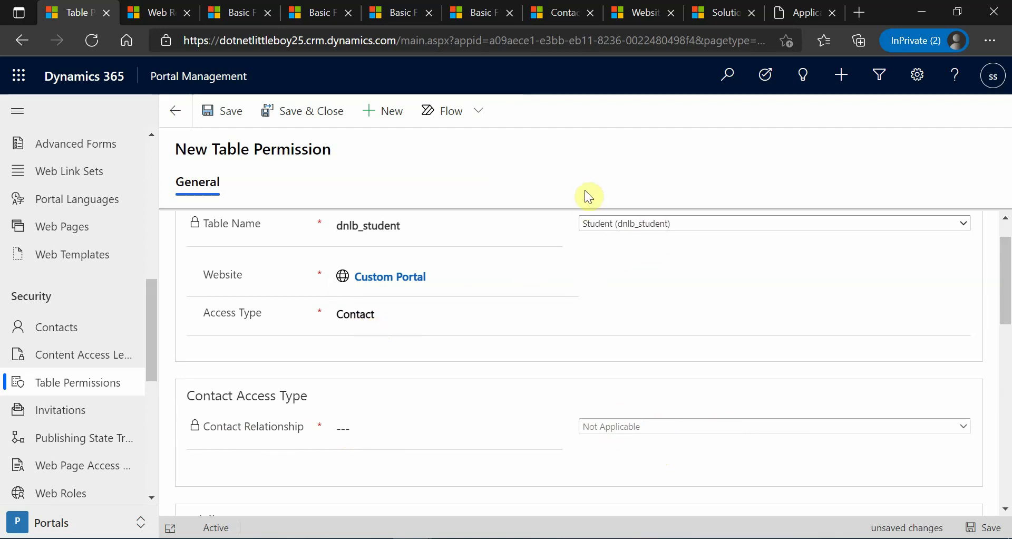
left_click(796, 20)
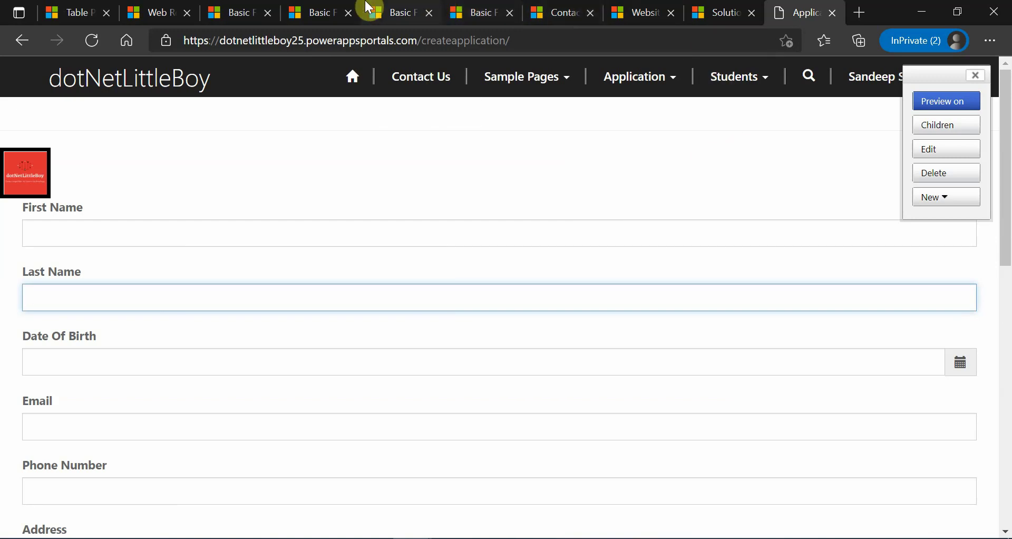
left_click(81, 7)
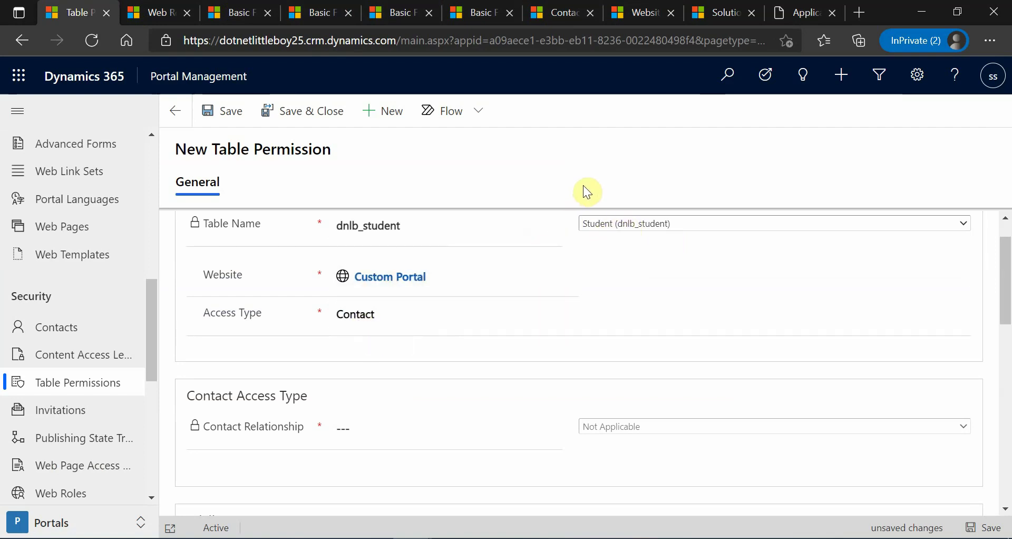
left_click(805, 13)
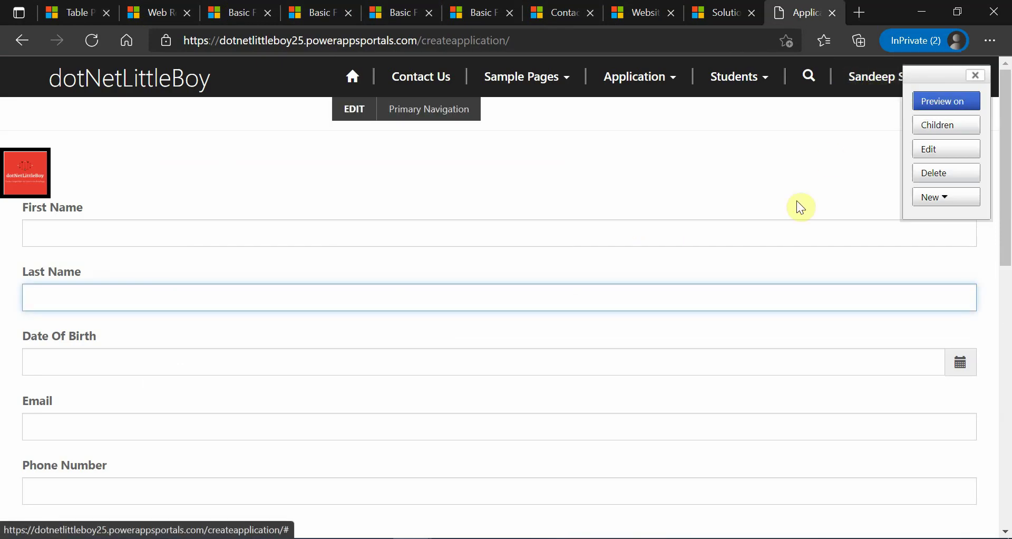
left_click(76, 9)
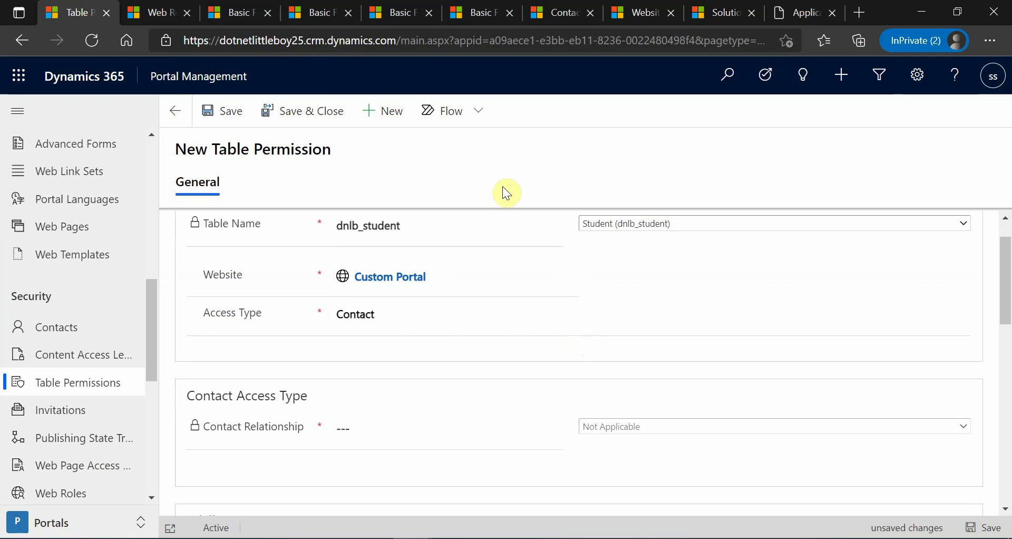
Set the Access Type to Account and relate it to the signed-in user's contact record and the portal page
left_click(350, 317)
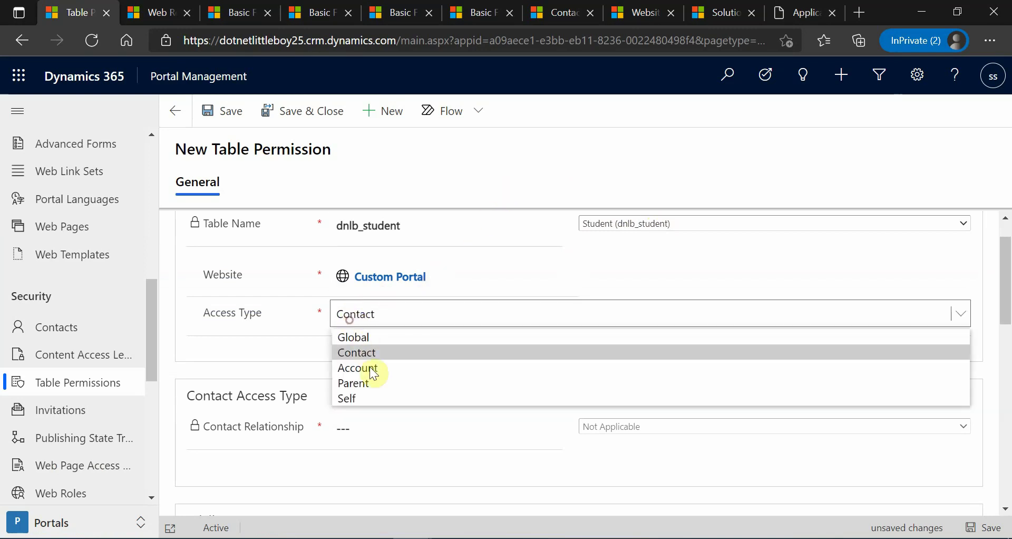
left_click(367, 369)
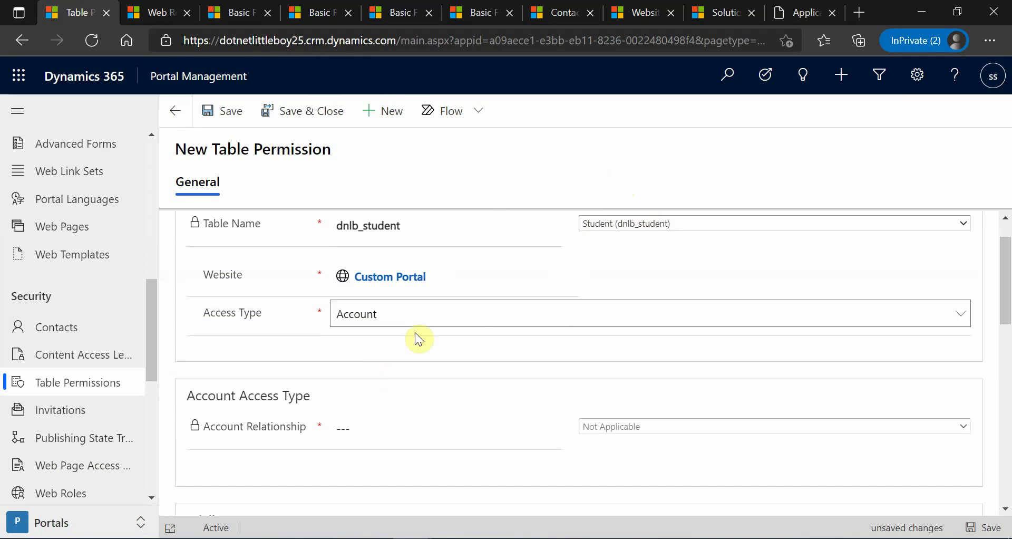
left_click(556, 12)
left_click(384, 308)
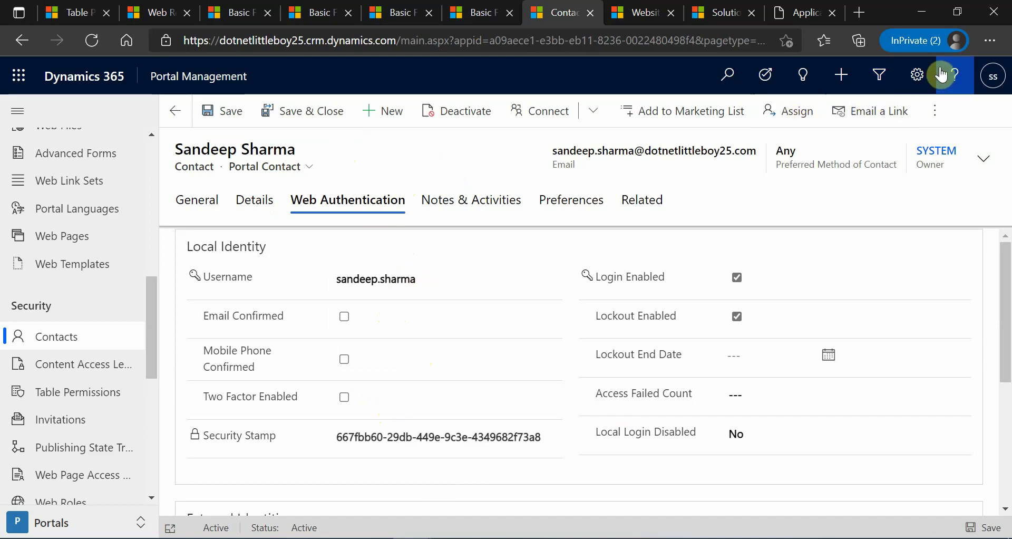
left_click(805, 16)
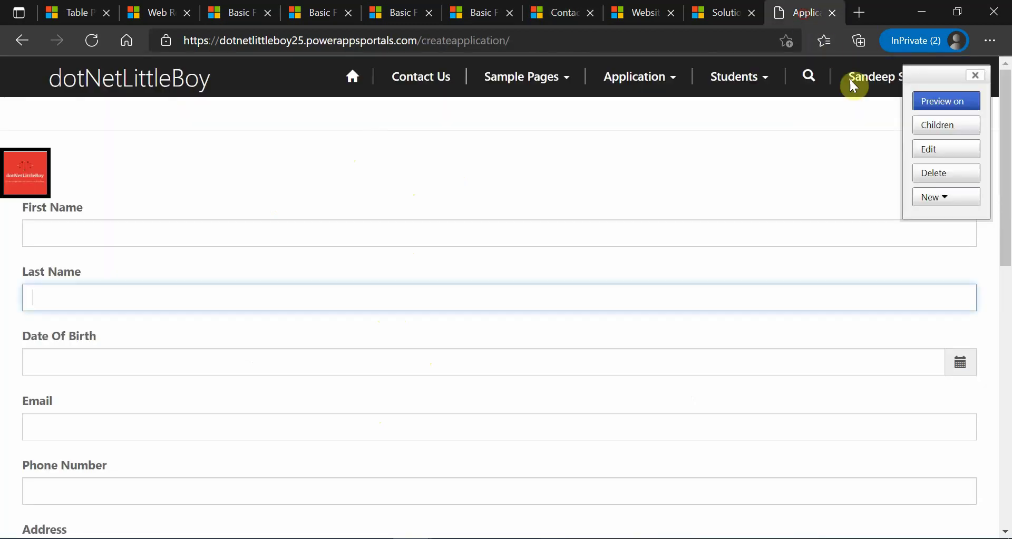
left_click(574, 12)
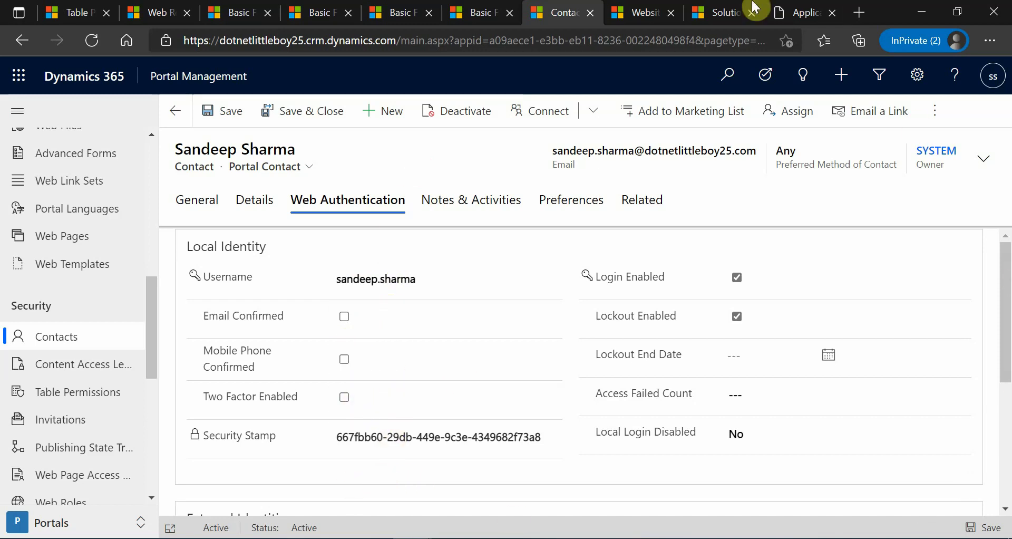
left_click(78, 12)
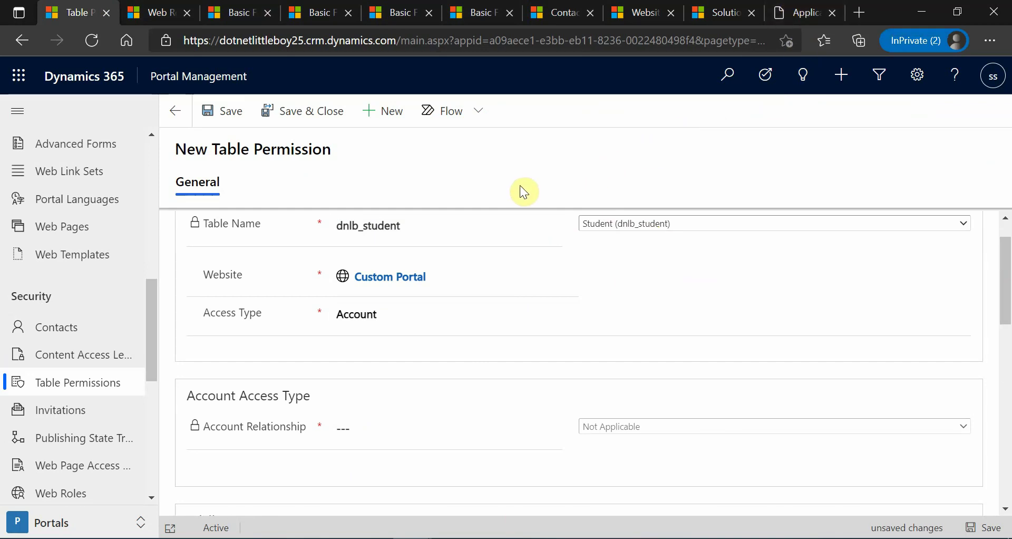
left_click(406, 316)
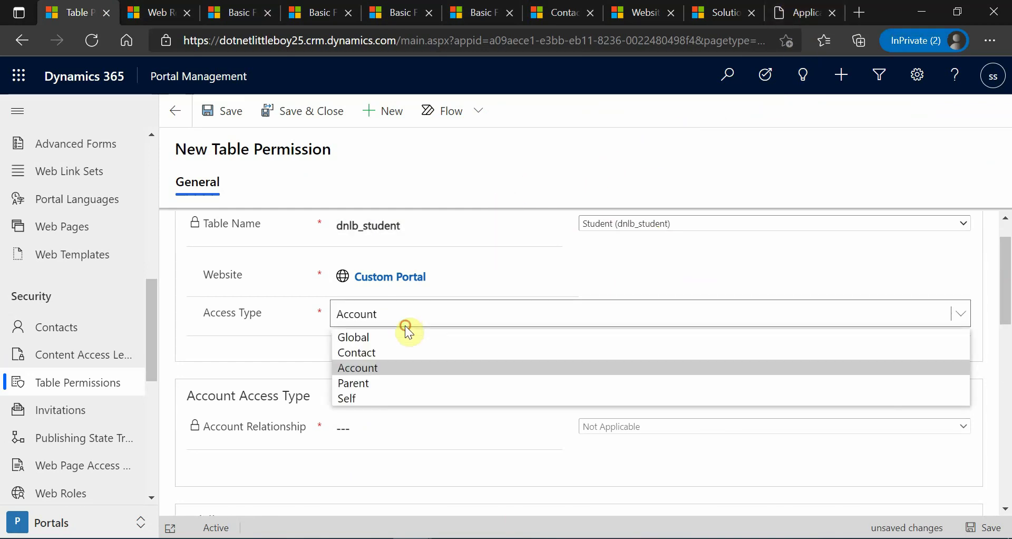
left_click(514, 151)
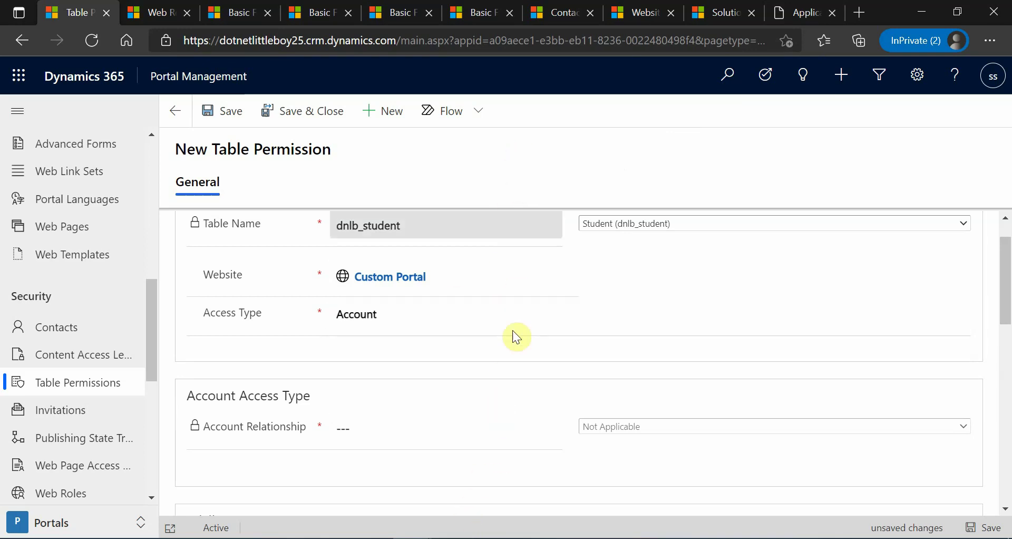
Switch to the Table Permission presentation in PowerPoint and examine the Contact Access Type diagram
key("alt+Tab")
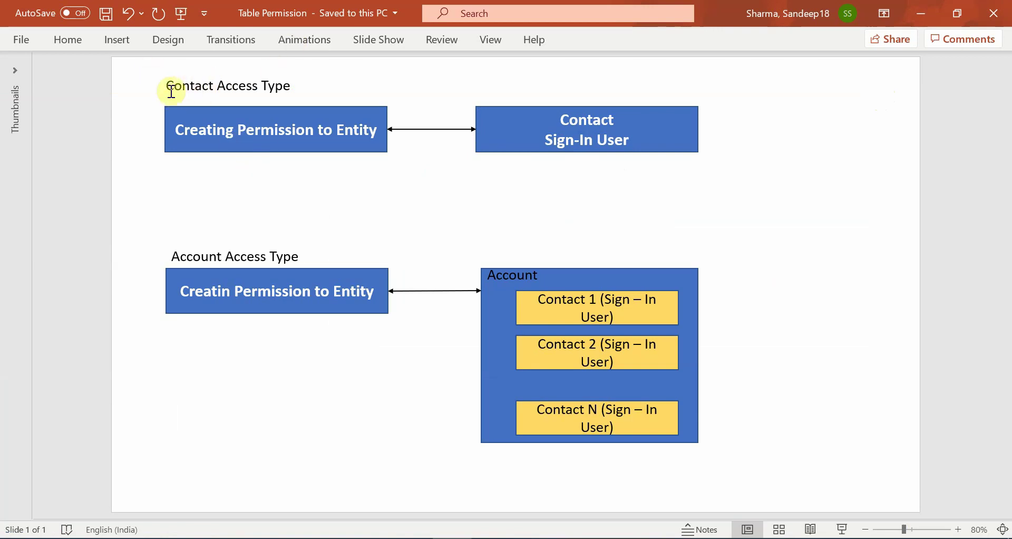
left_click(232, 109)
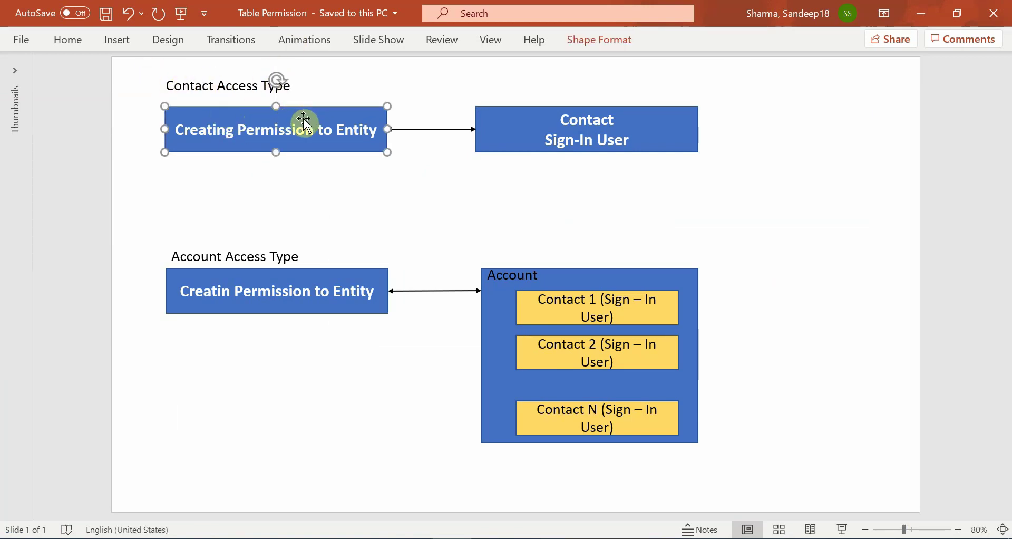
left_click(567, 102)
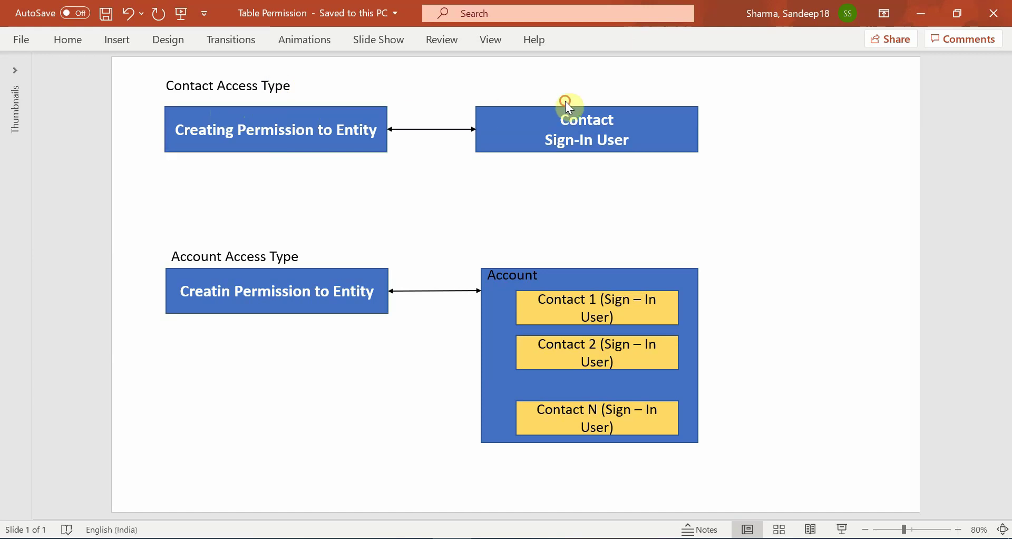
Compare the Contact and Account Access Type diagrams in PowerPoint with the Account Relationship field on the new table permission
left_click(616, 113)
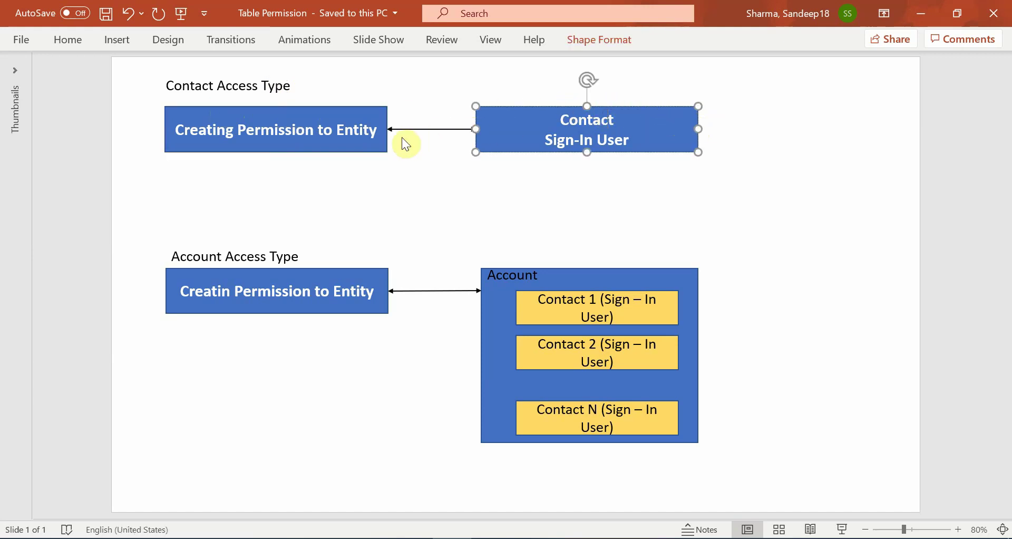
left_click(407, 174)
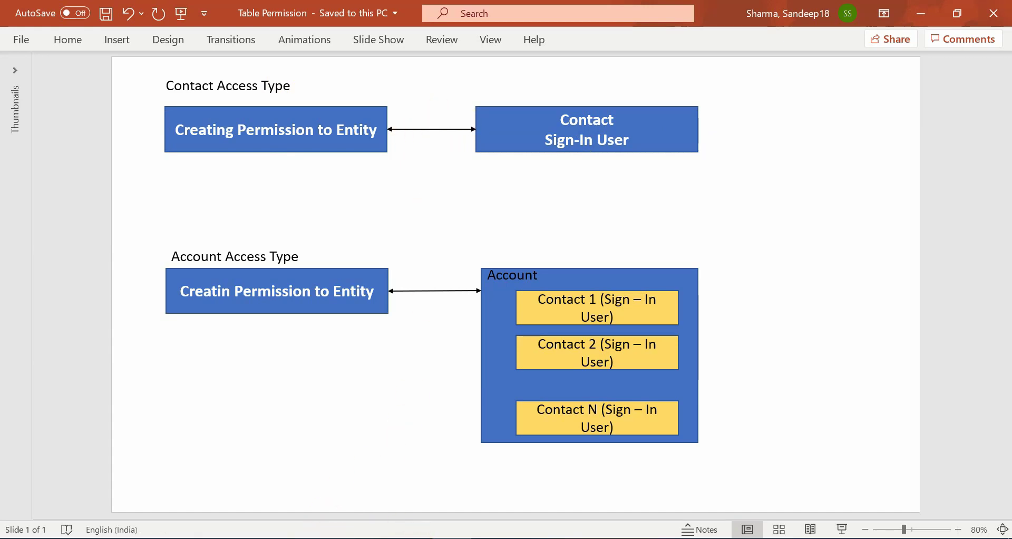
mouse_move(233, 485)
left_click(322, 488)
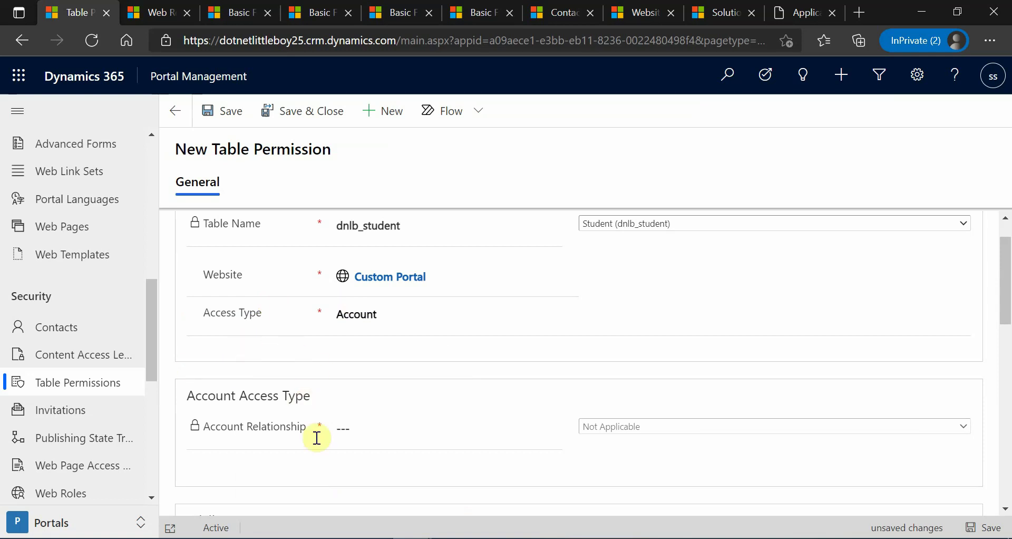
left_click(498, 524)
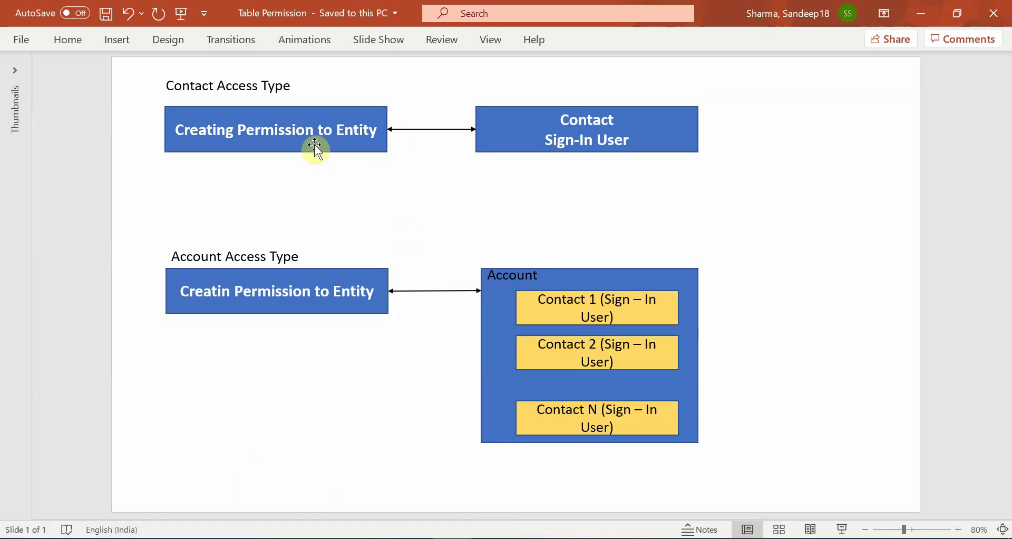
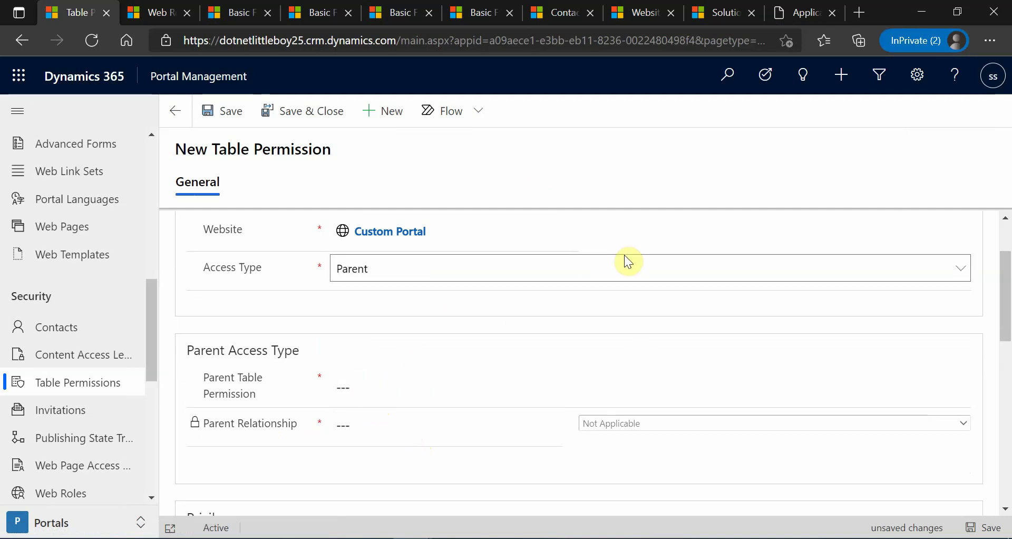
Examine the Parent access type's Parent Table Permission and Parent Relationship fields, plus the privileges and child permissions sections
left_click(370, 388)
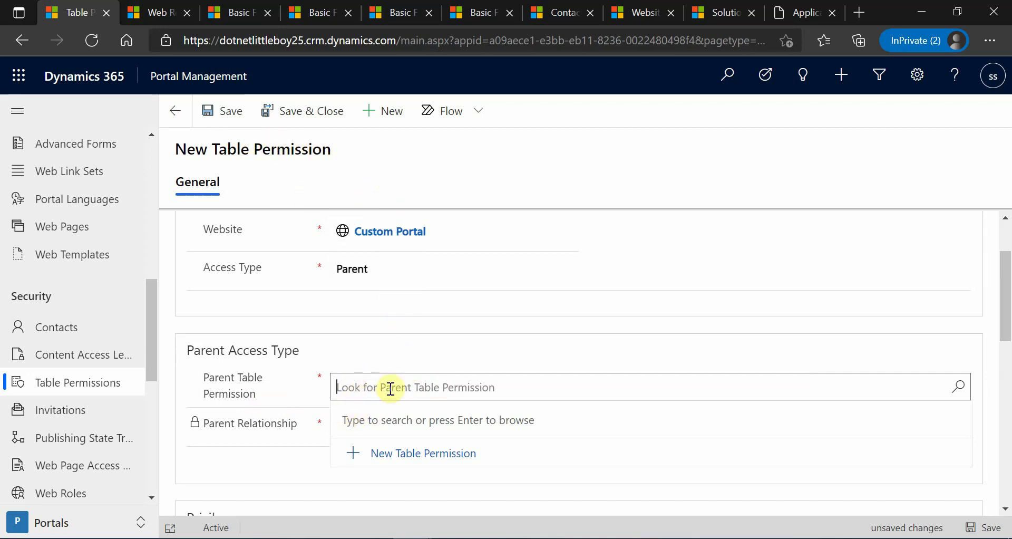
left_click(290, 466)
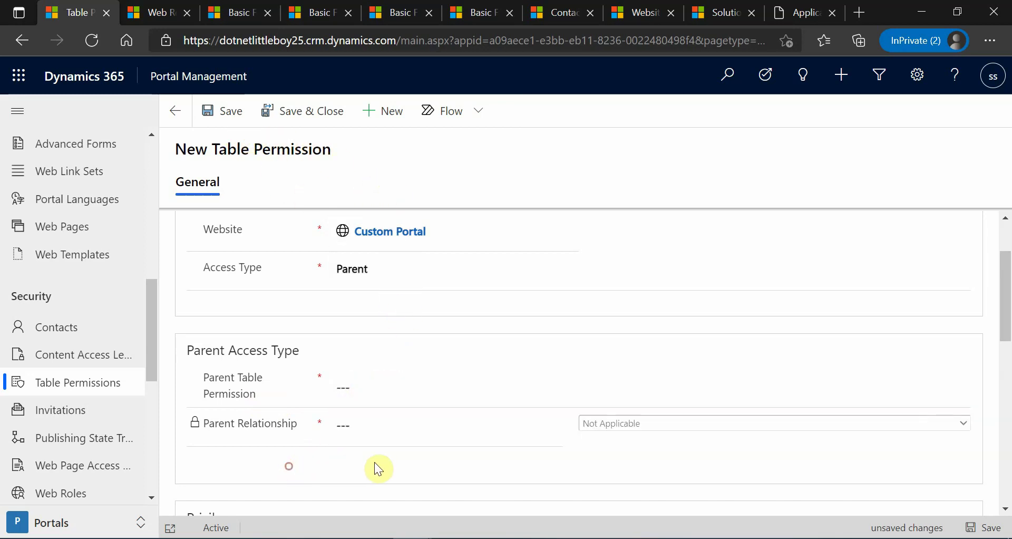
scroll(375, 464, "down", 6)
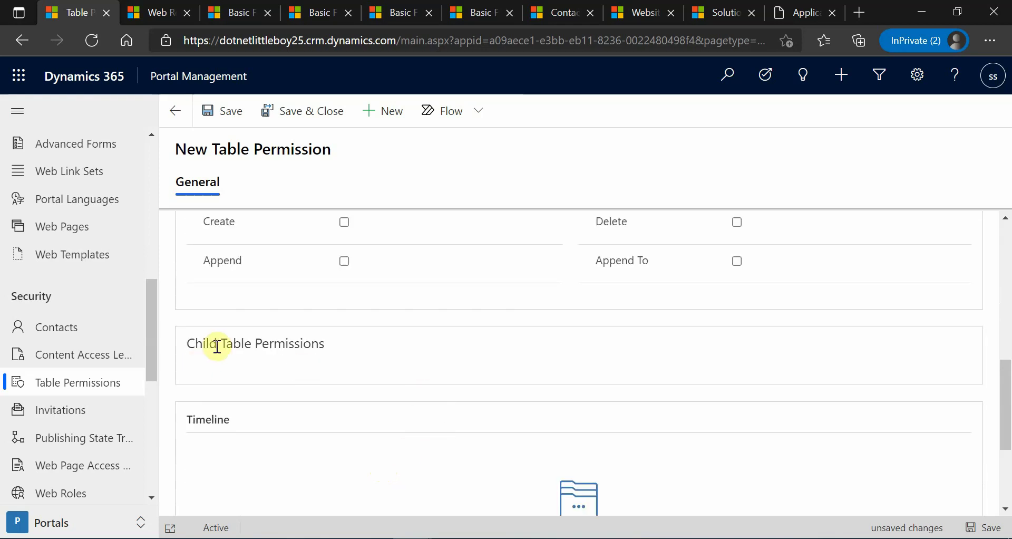
scroll(373, 391, "up", 5)
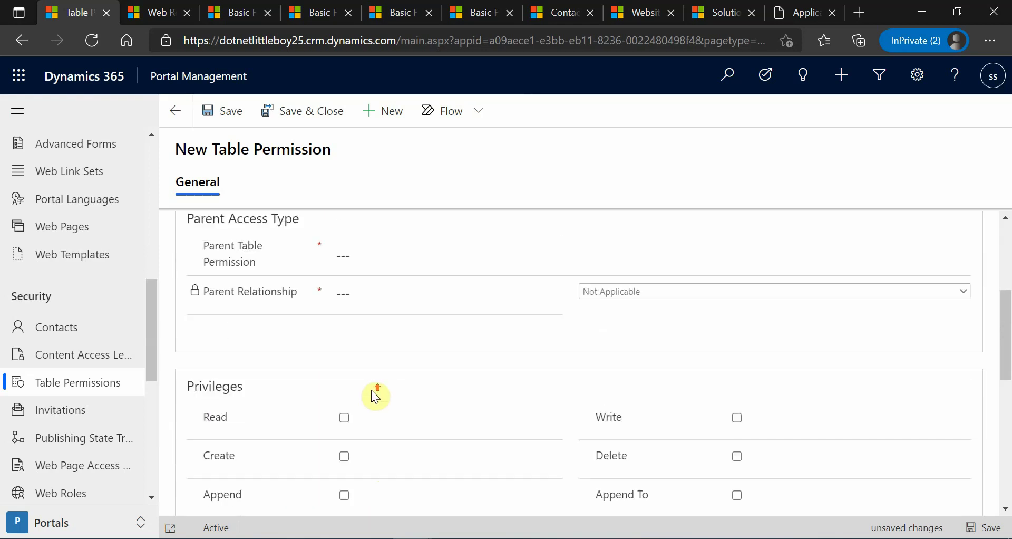
scroll(357, 413, "down", 3)
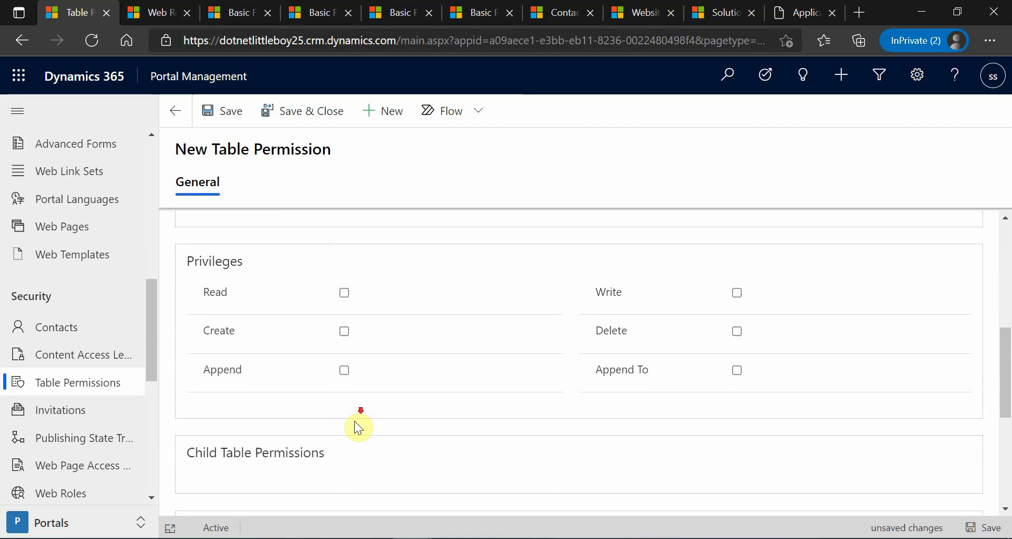
scroll(355, 421, "down", 1)
scroll(356, 422, "up", 4)
scroll(347, 424, "down", 4)
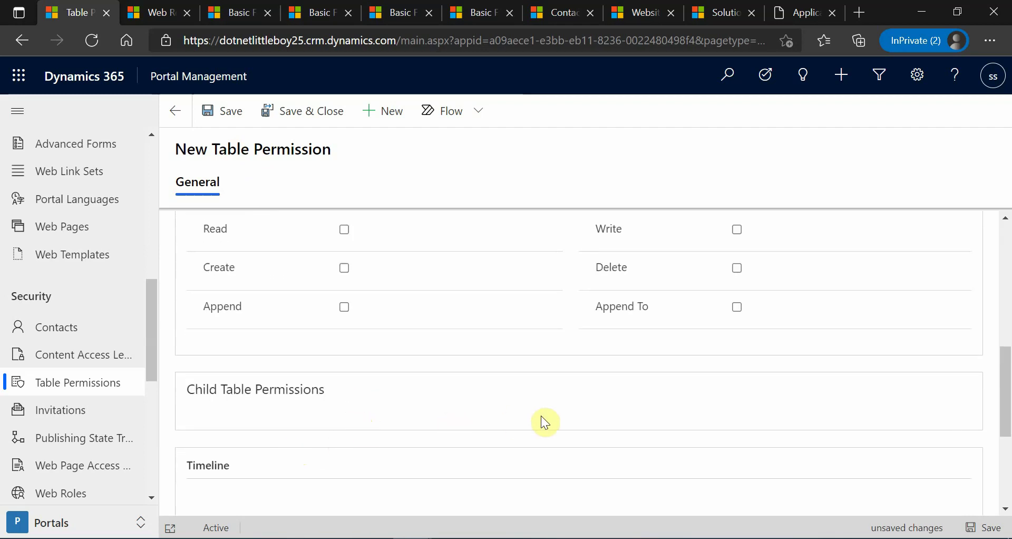
scroll(541, 415, "up", 8)
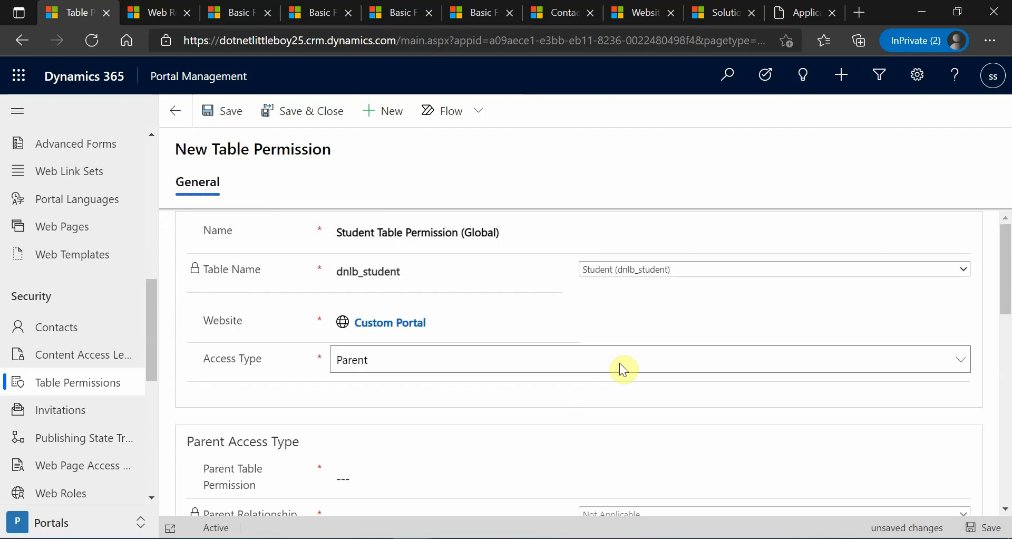
scroll(492, 406, "down", 2)
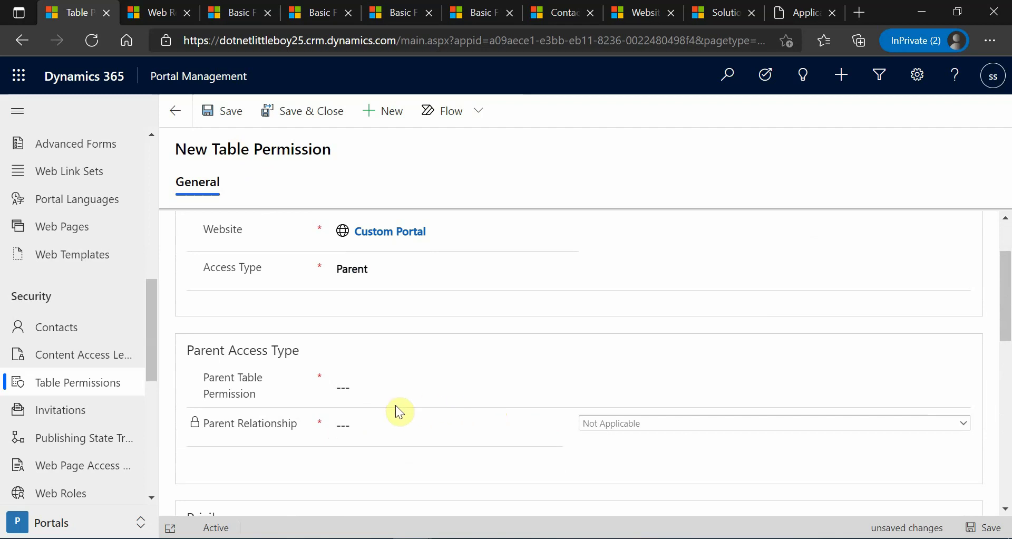
Review the Parent Table Permission lookup and Access Type options, keep Parent, and check the form for a Web Roles section
left_click(346, 385)
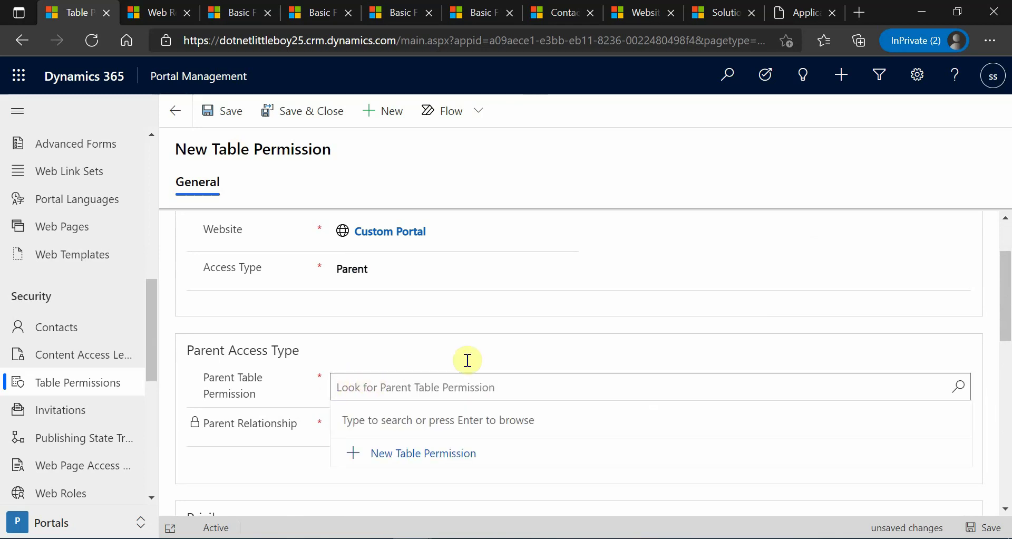
left_click(656, 277)
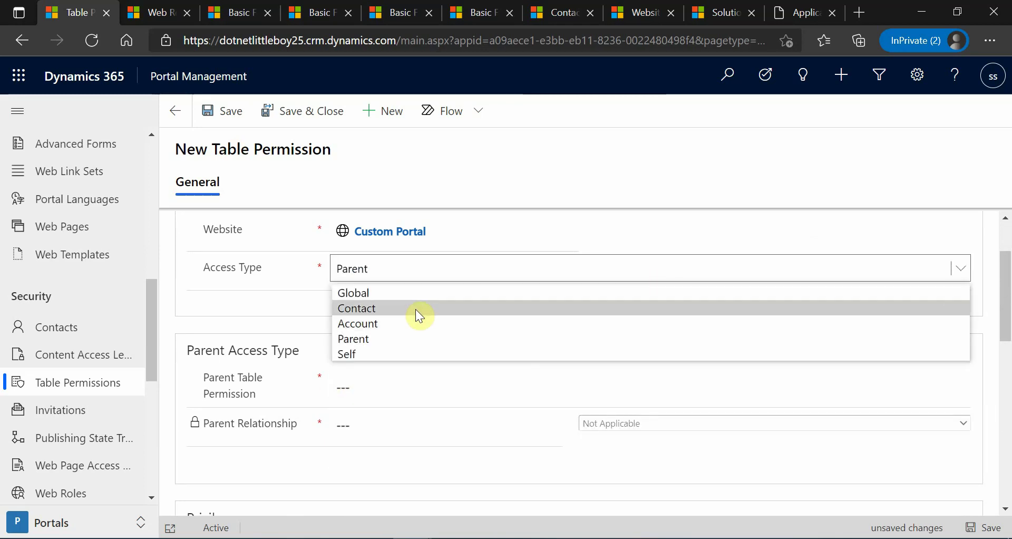
left_click(375, 339)
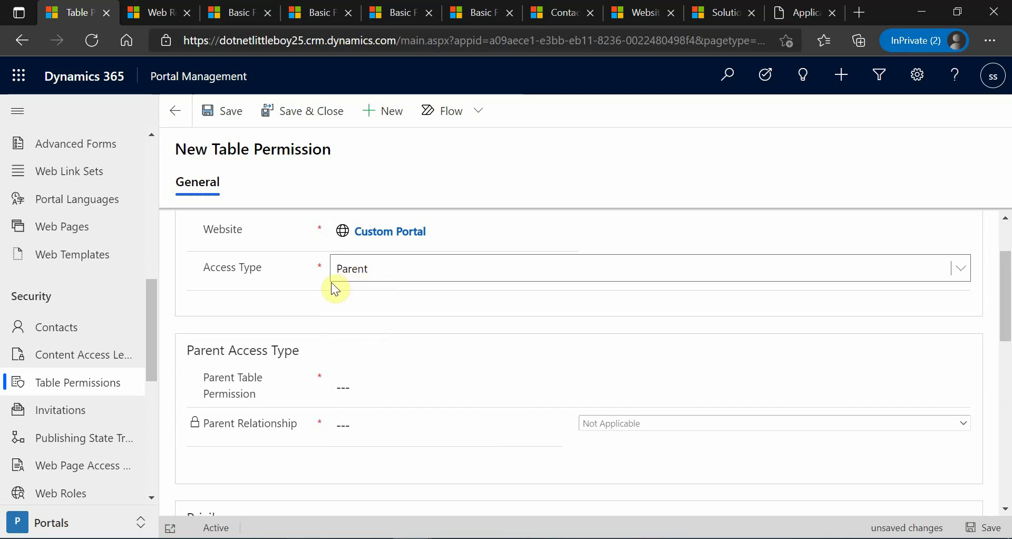
scroll(424, 413, "down", 9)
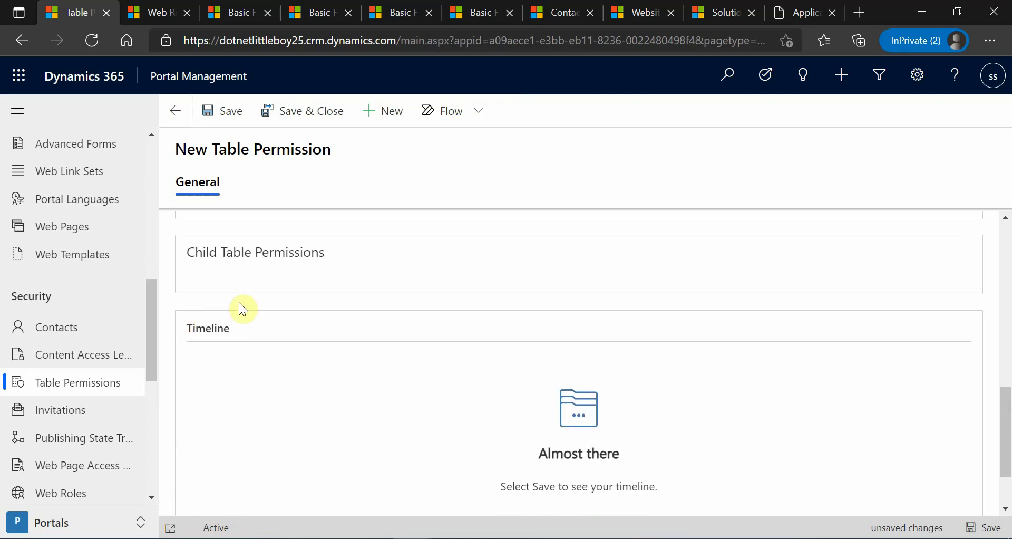
scroll(476, 378, "up", 9)
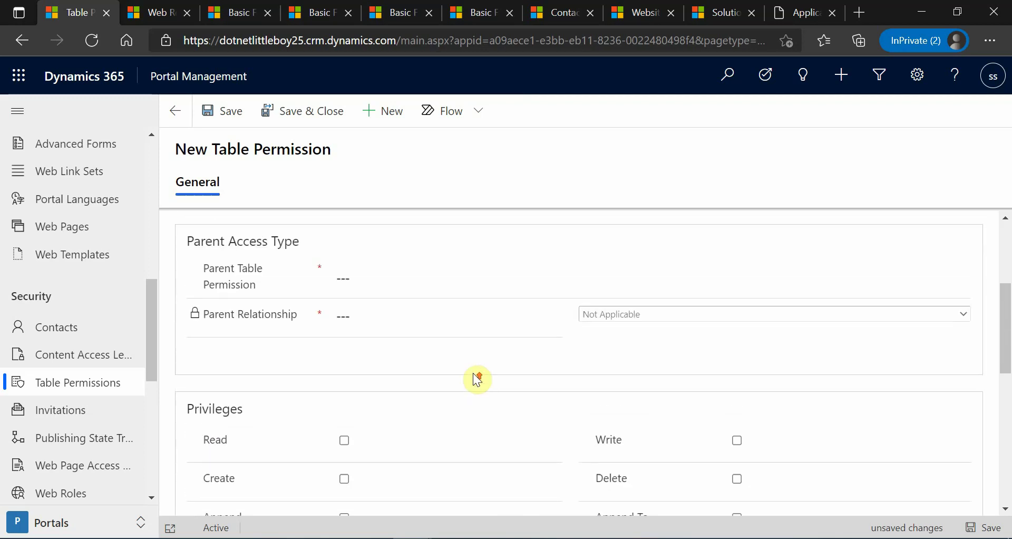
Set the Access Type to Contact and inspect the form's Web Roles section for comparison with Parent
left_click(416, 363)
left_click(374, 400)
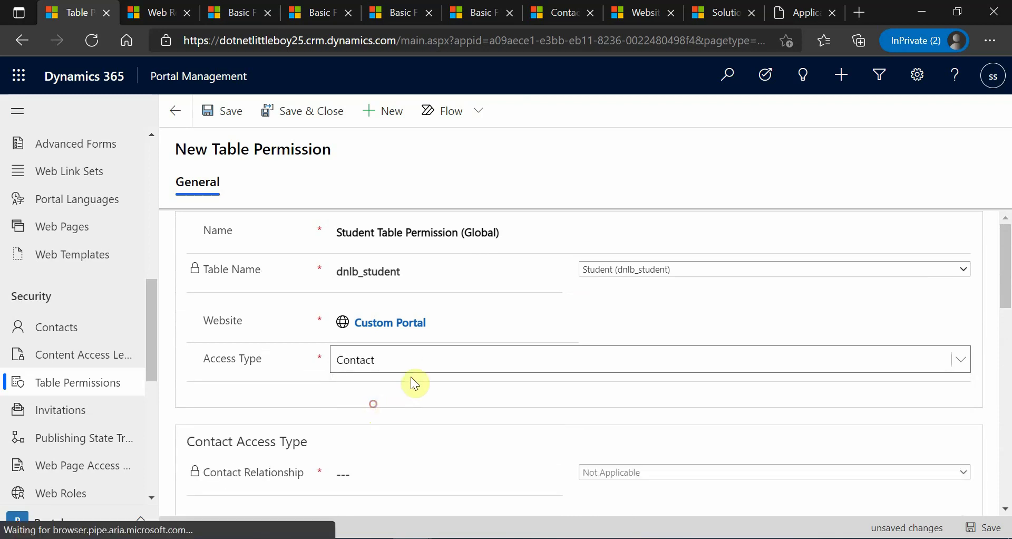
scroll(485, 423, "down", 8)
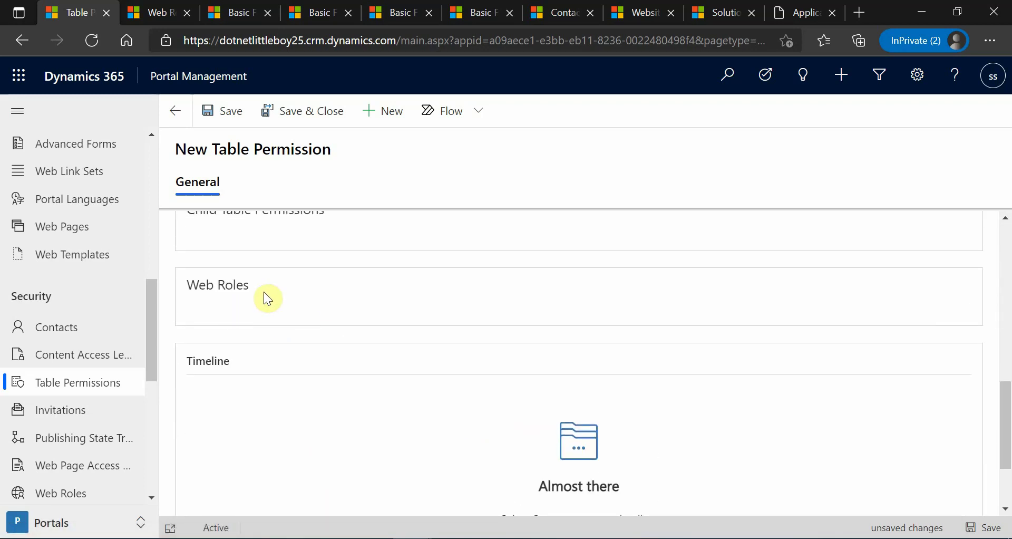
scroll(378, 391, "up", 4)
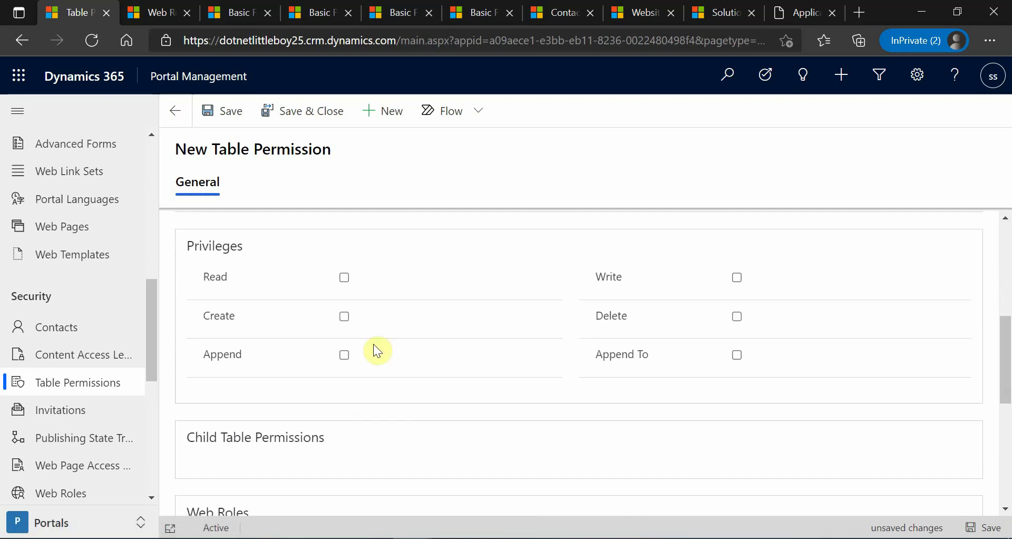
scroll(415, 436, "up", 2)
scroll(417, 442, "up", 4)
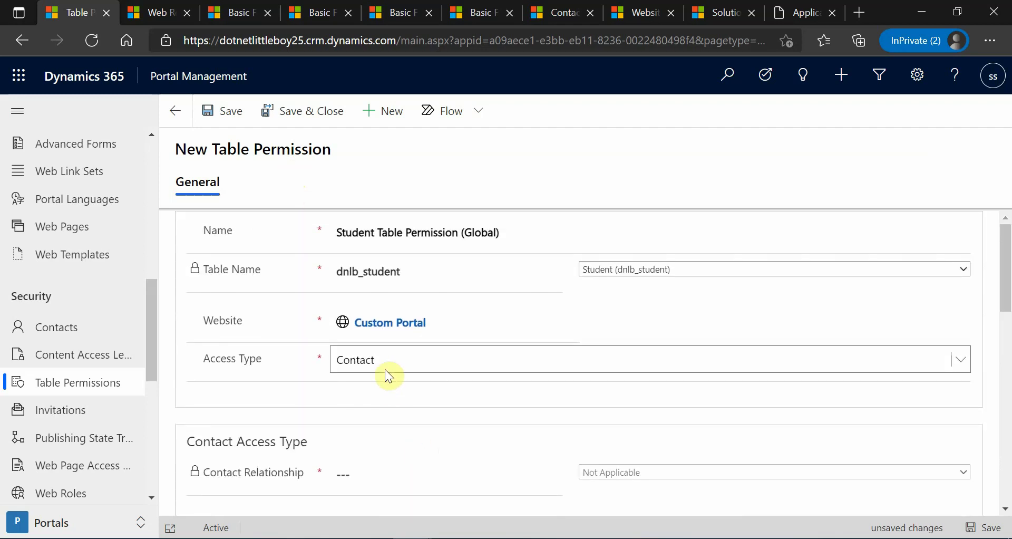
Set the Access Type to Parent and open the Parent Table Permission lookup
left_click(384, 369)
left_click(374, 426)
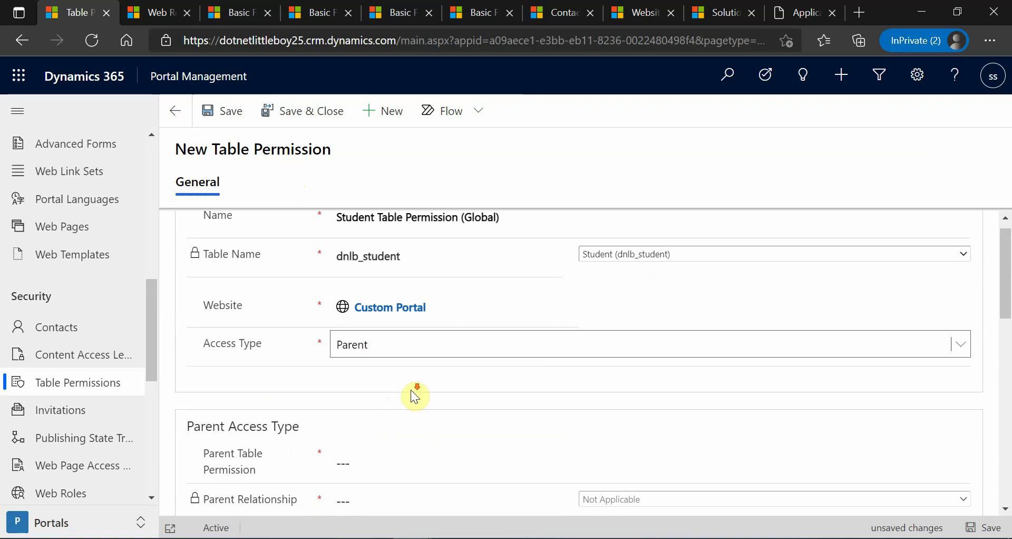
scroll(411, 390, "down", 2)
left_click(361, 387)
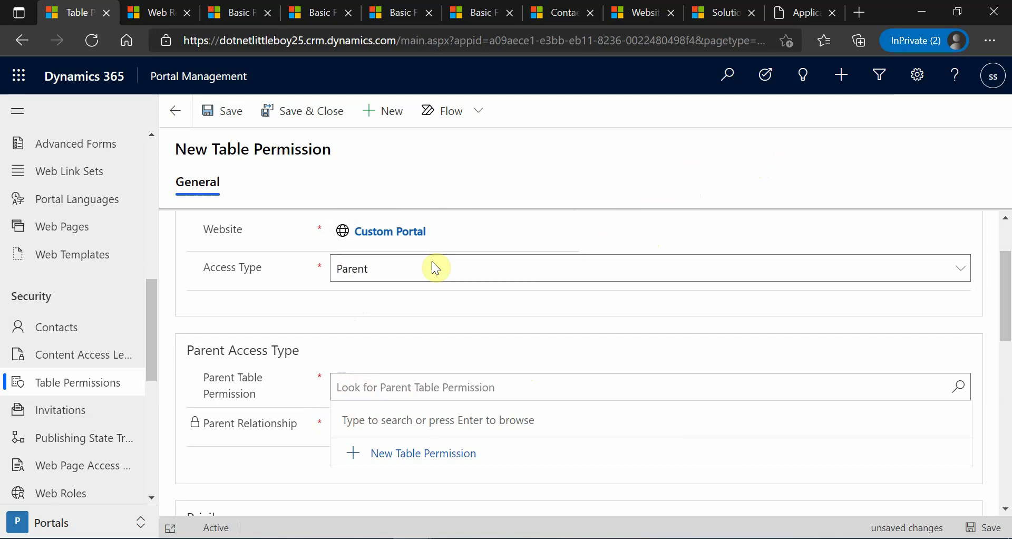
Try the Self access type on the Student table permission, check the table choices, and relate it to the portal user's contact record
left_click(393, 270)
left_click(378, 353)
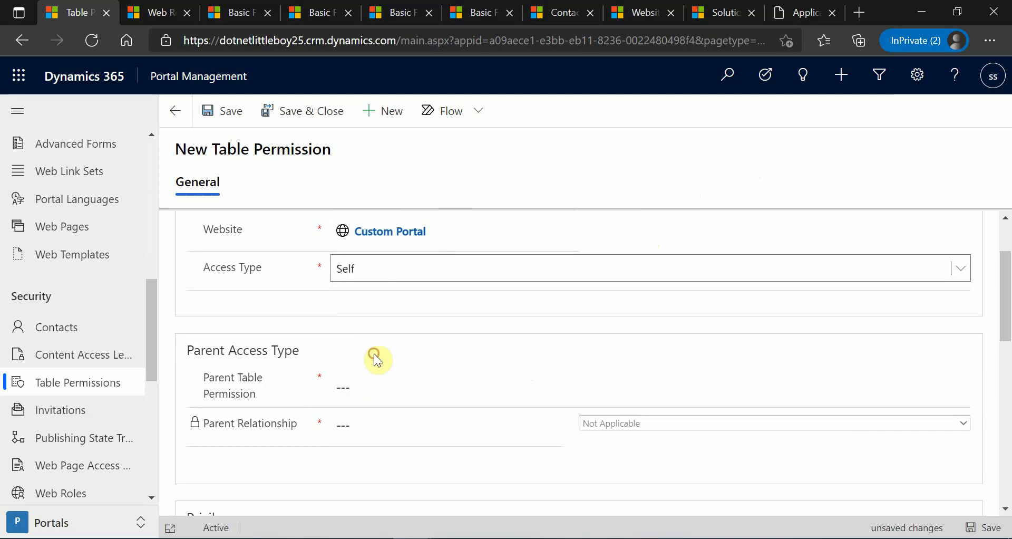
left_click(542, 165)
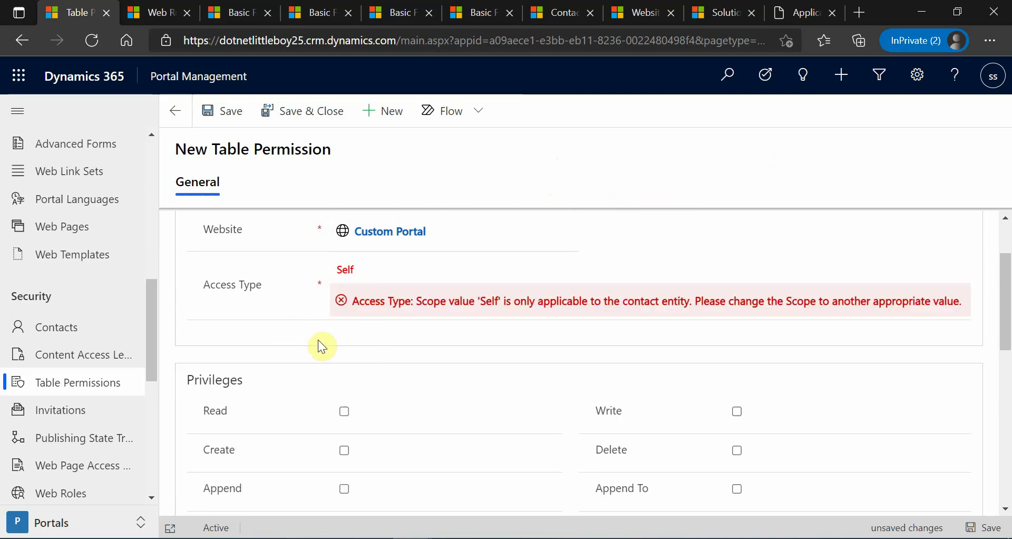
scroll(341, 354, "up", 2)
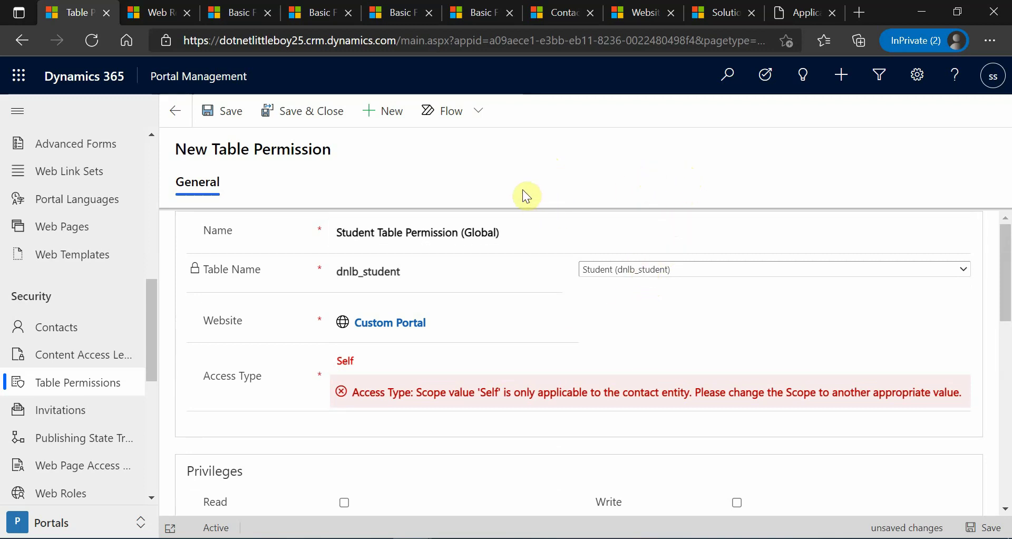
left_click(640, 268)
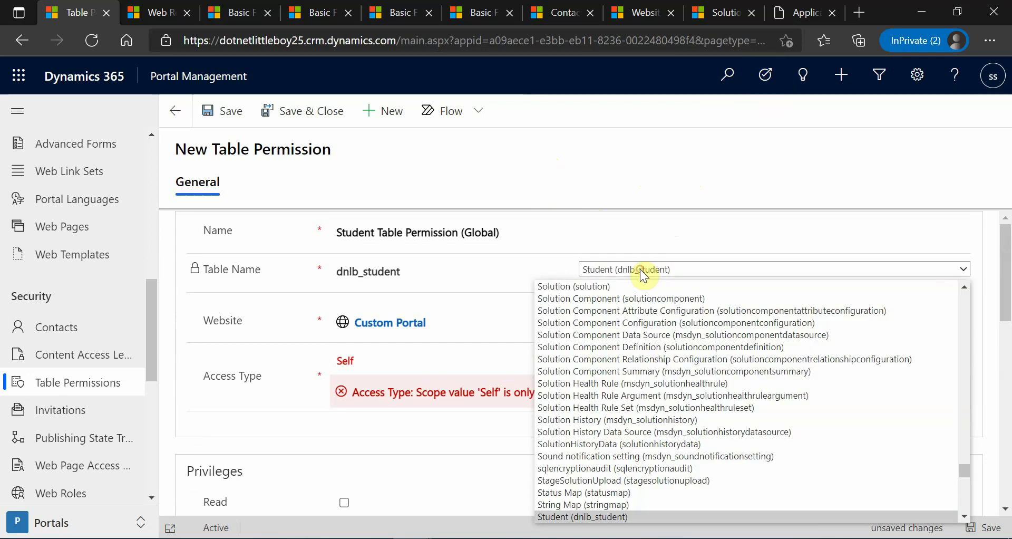
left_click(616, 171)
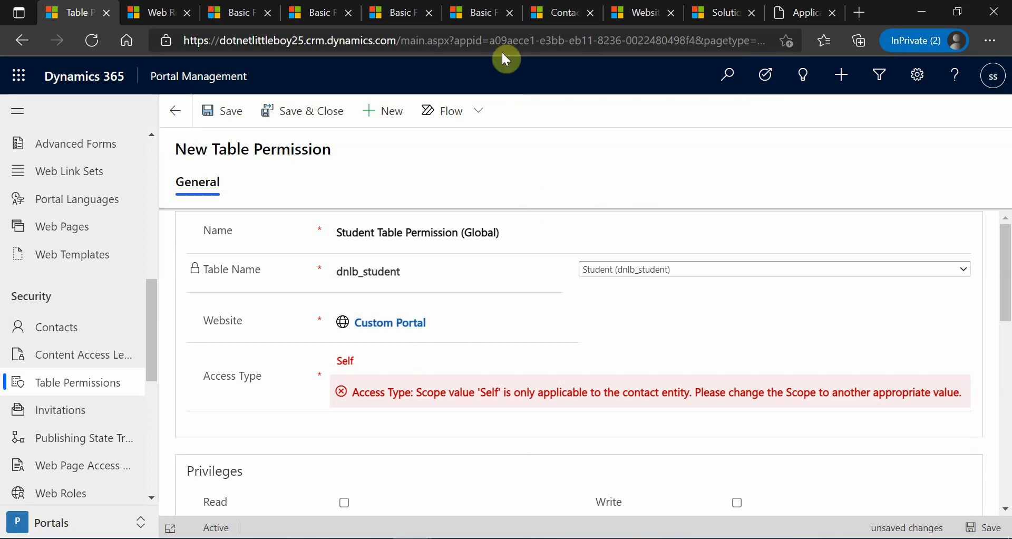
left_click(551, 13)
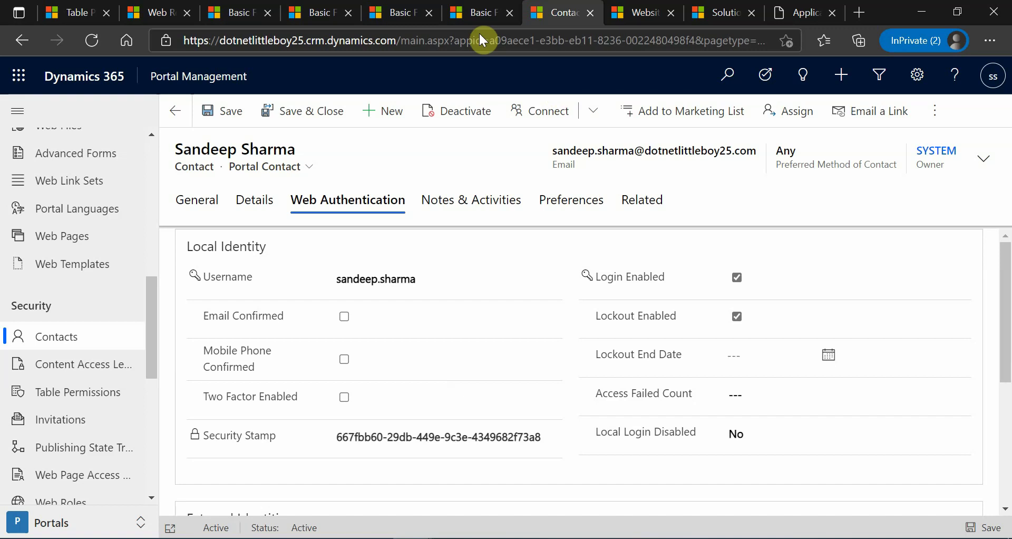
left_click(92, 9)
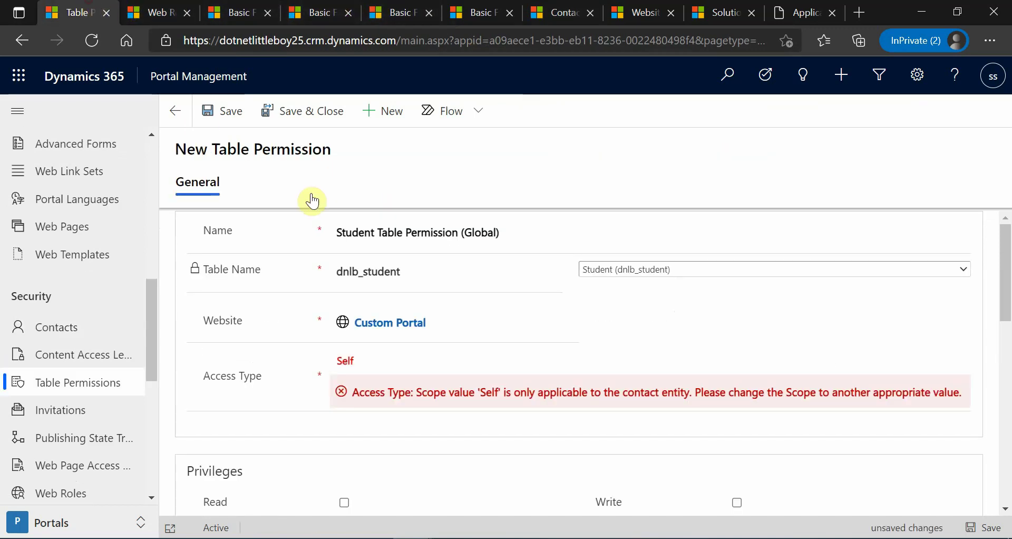
Set the Student permission's Access Type to Global and grant Read, Write, Create, Delete, Append and Append To privileges
left_click(359, 362)
left_click(391, 387)
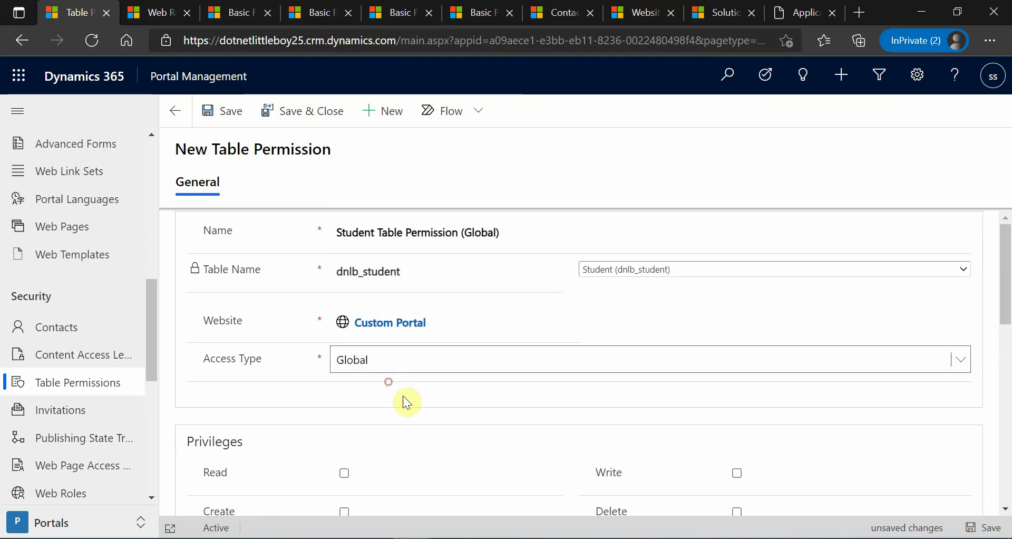
scroll(402, 395, "down", 3)
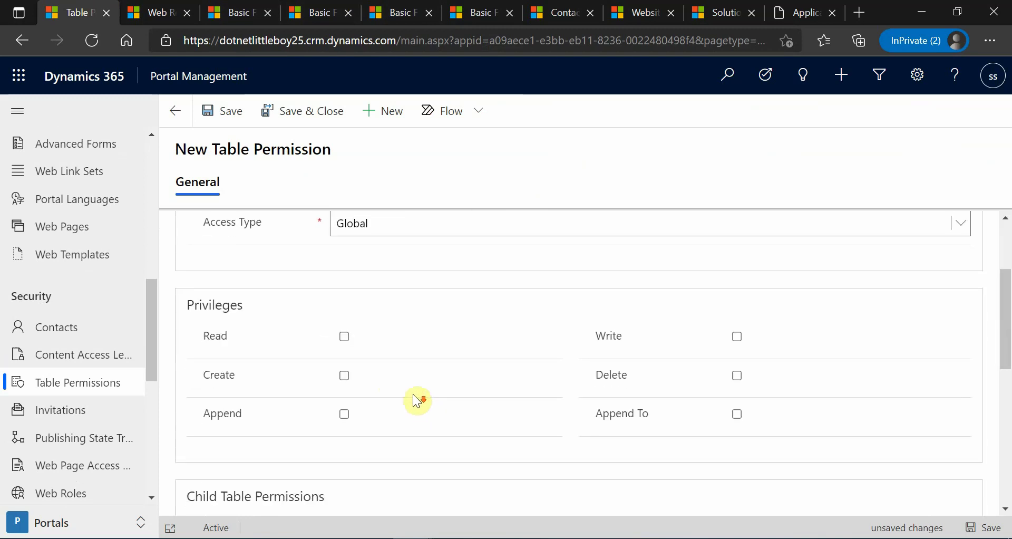
left_click(345, 335)
left_click(736, 336)
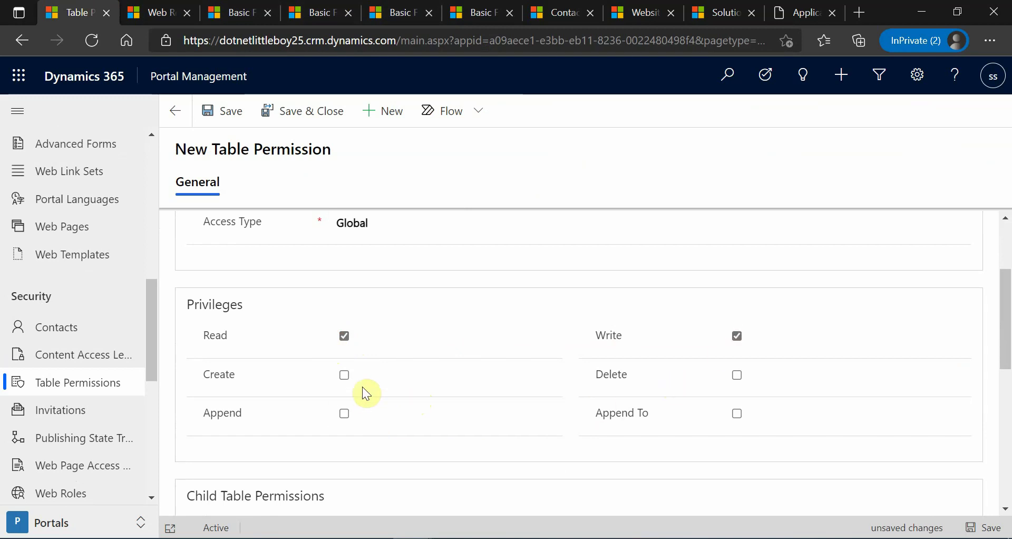
left_click(343, 374)
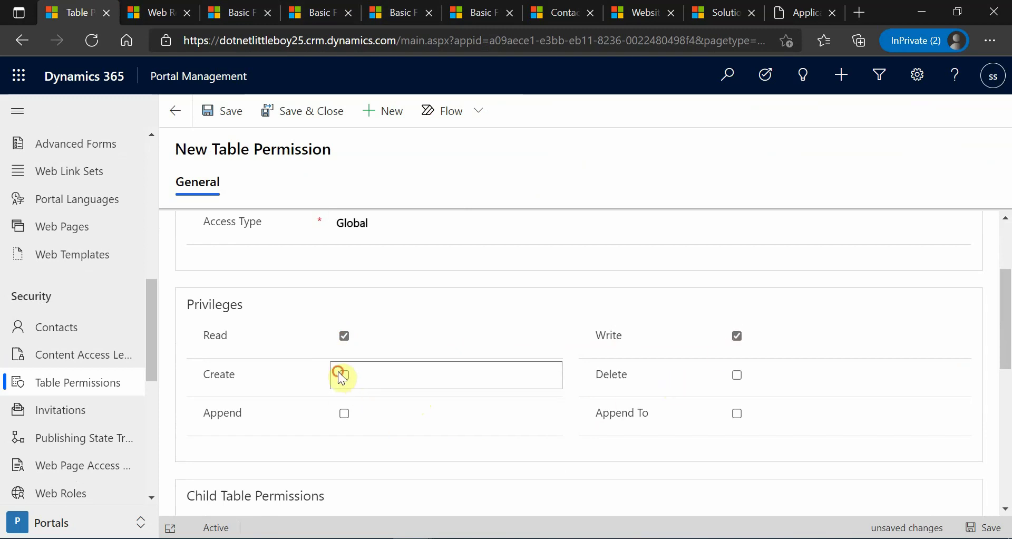
left_click(738, 375)
left_click(738, 411)
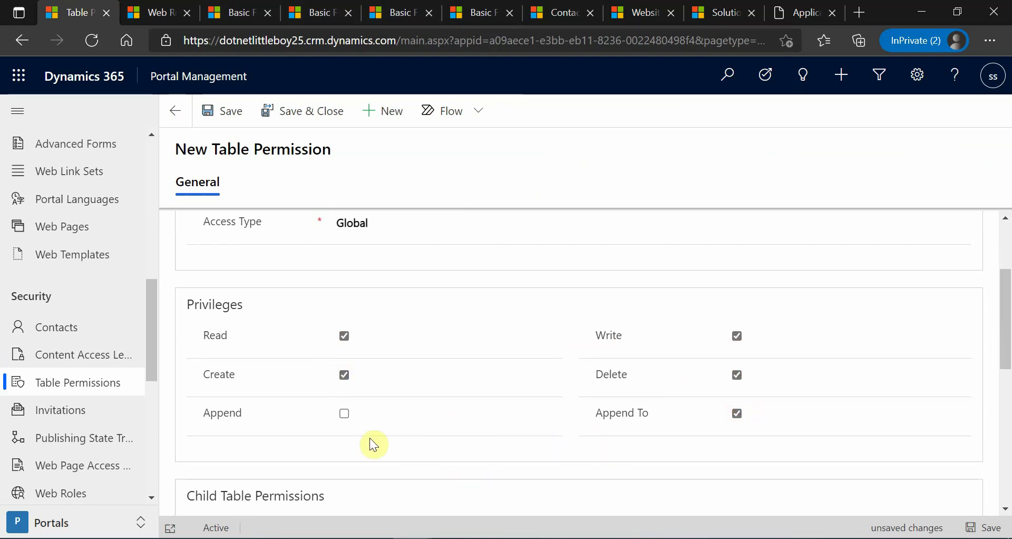
left_click(343, 413)
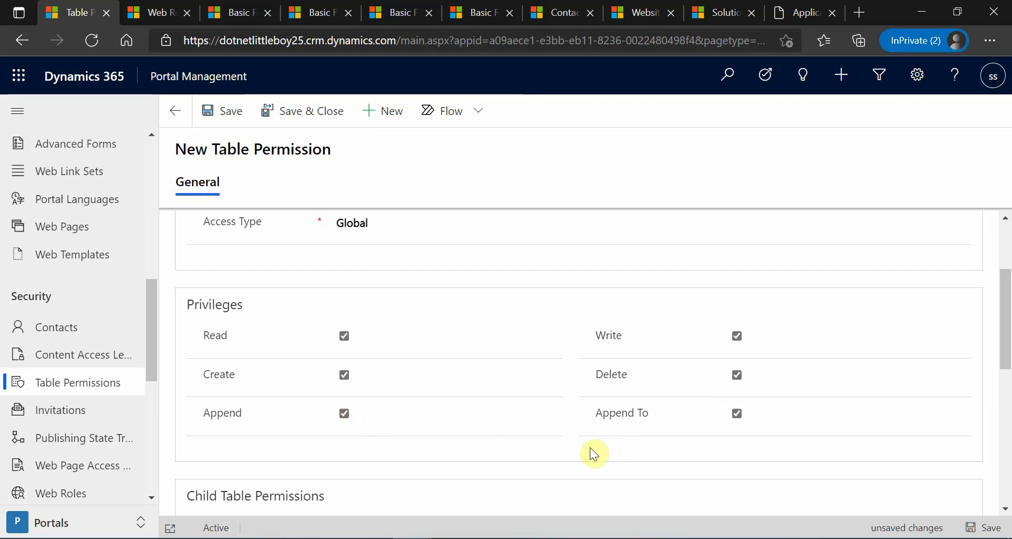
Save the Student table permission and check the Web Roles section of its form
scroll(594, 453, "down", 2)
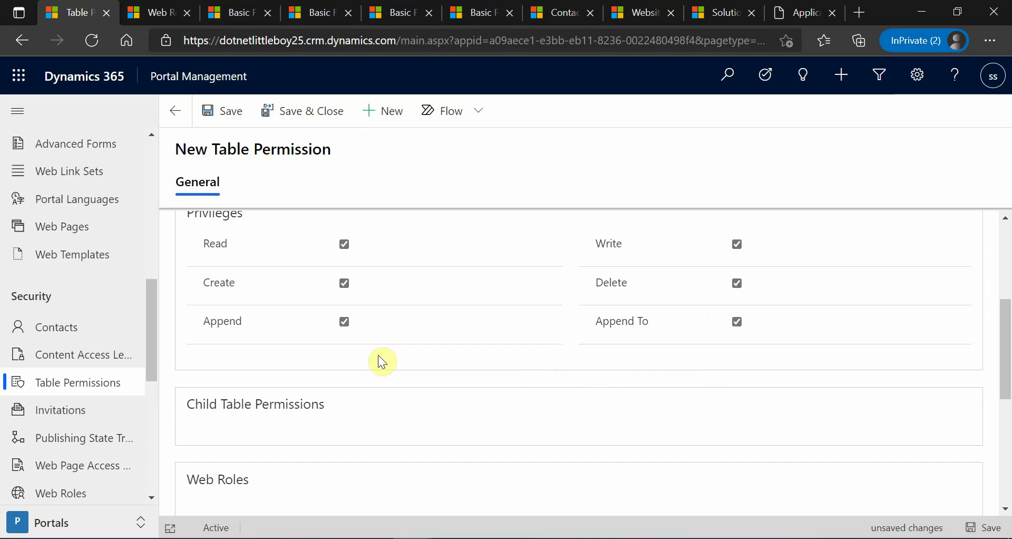
scroll(375, 369, "up", 2)
scroll(698, 477, "down", 2)
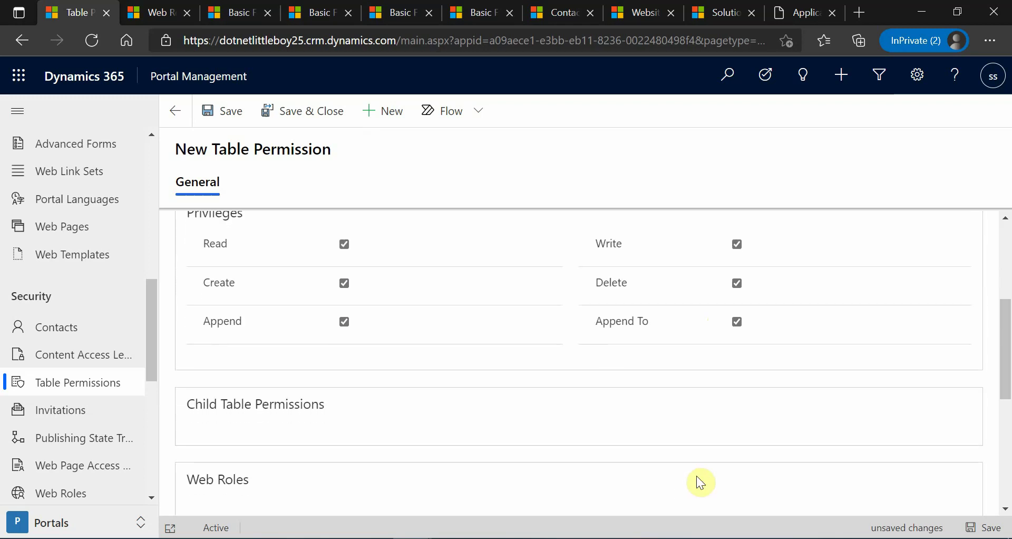
scroll(493, 436, "up", 5)
scroll(490, 436, "down", 4)
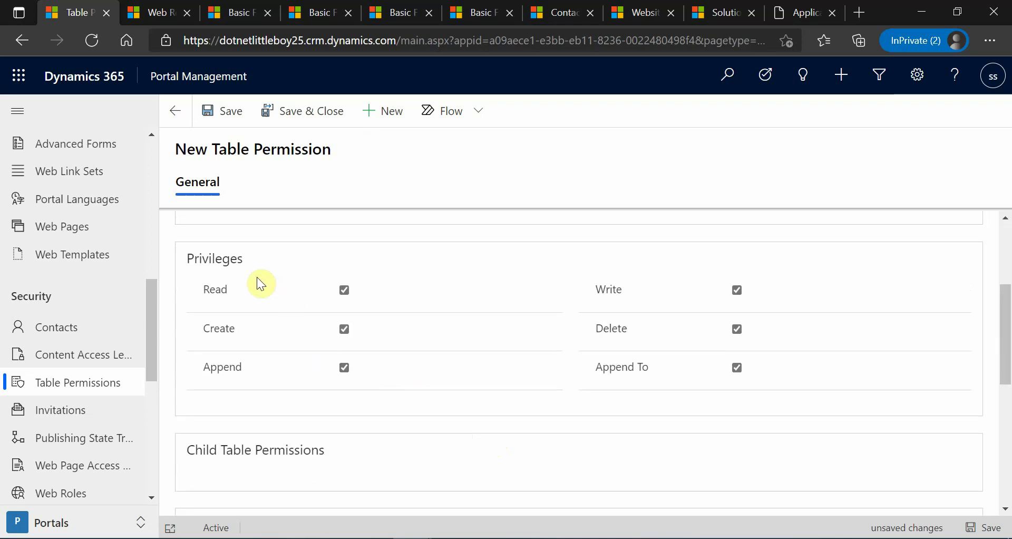
left_click(220, 122)
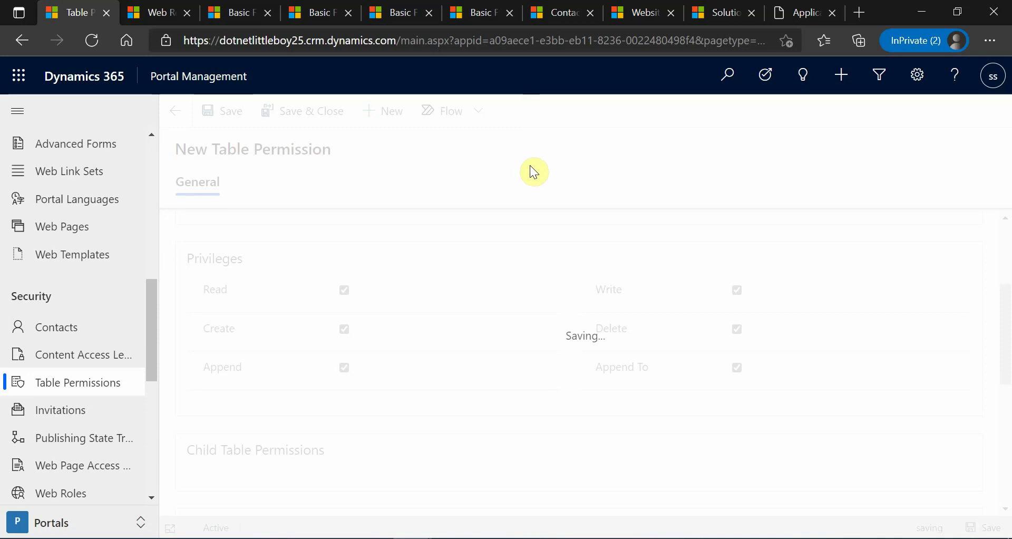
scroll(535, 311, "up", 2)
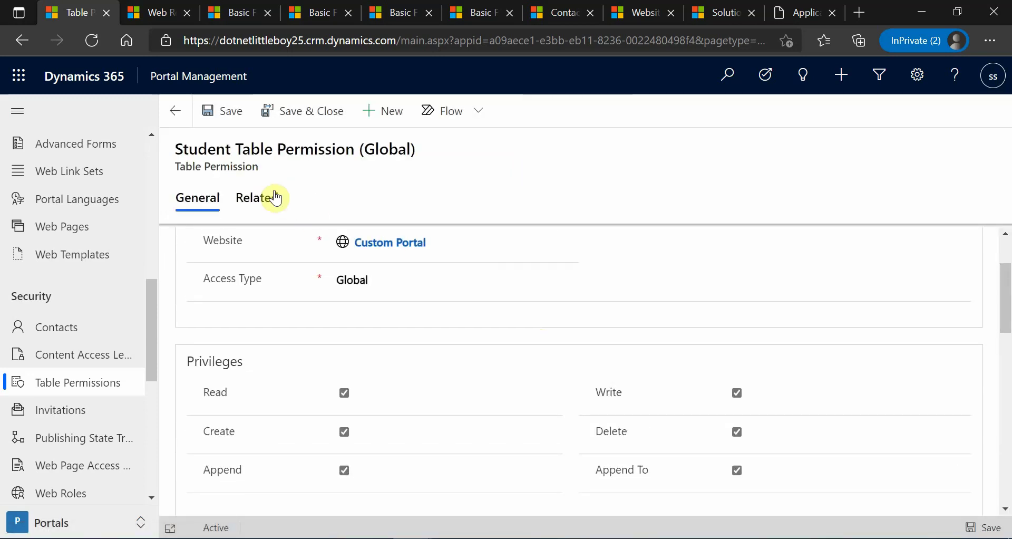
scroll(530, 318, "up", 1)
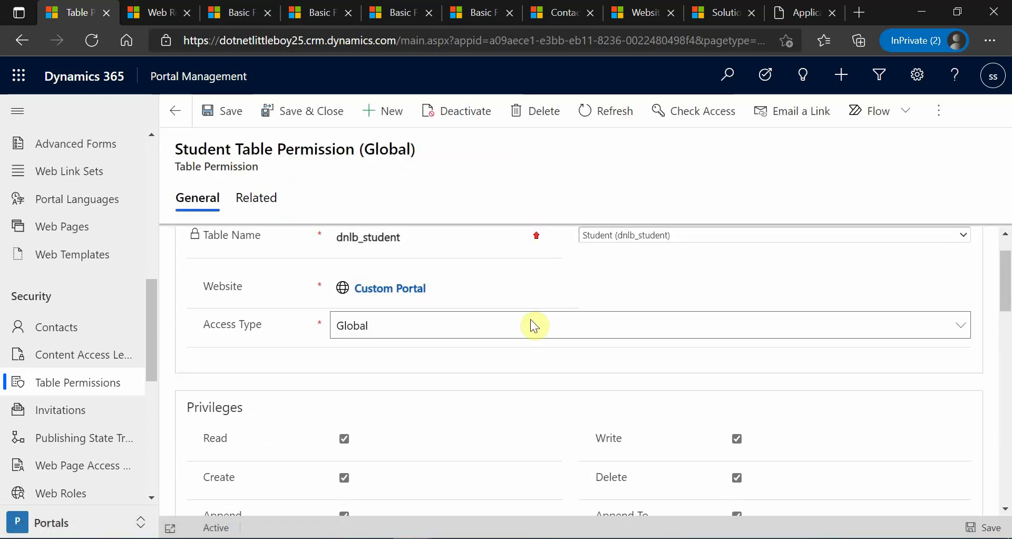
scroll(530, 318, "down", 5)
scroll(605, 344, "down", 4)
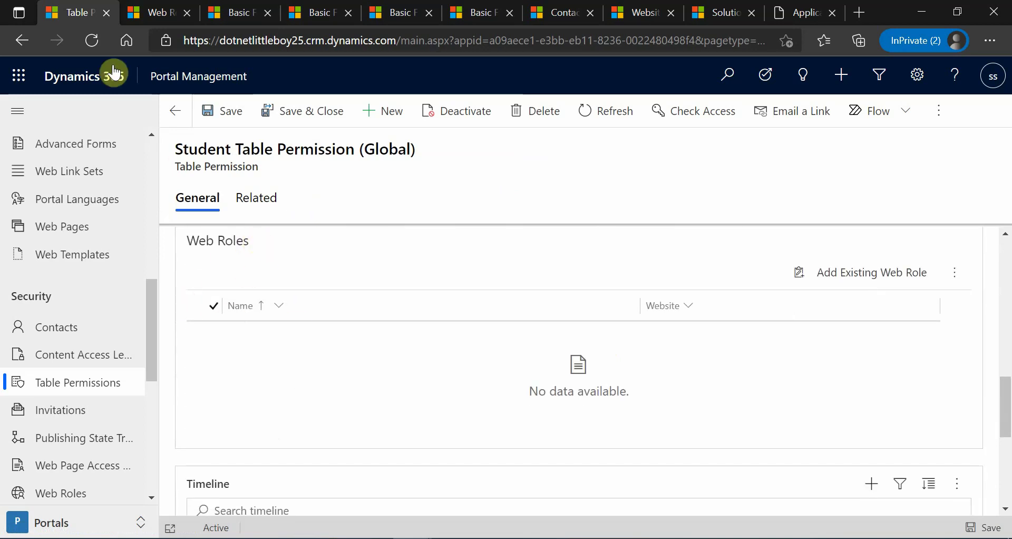
Start another table permission in a duplicate browser tab and name it Application Table Permission (Global)
right_click(70, 15)
left_click(94, 60)
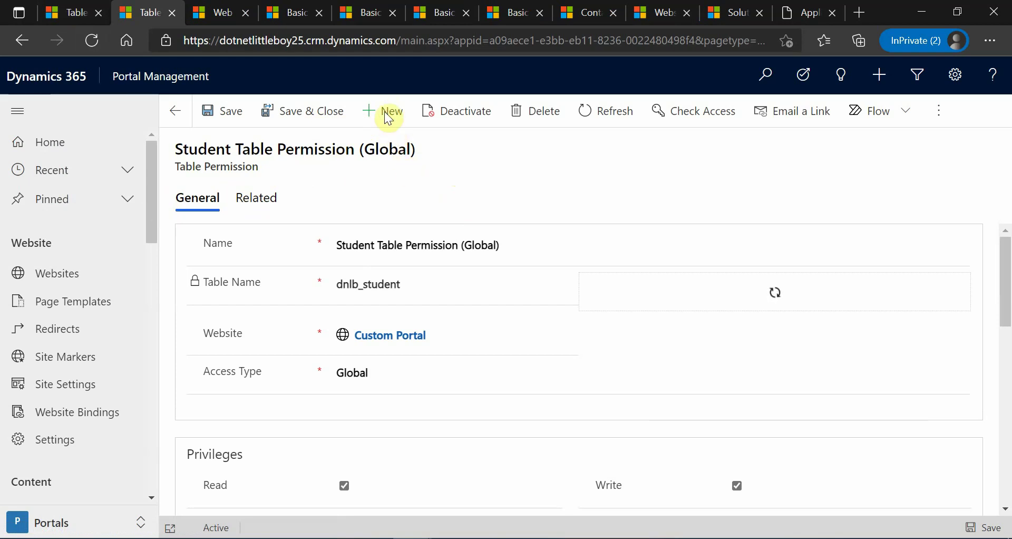
left_click(388, 118)
left_click(387, 237)
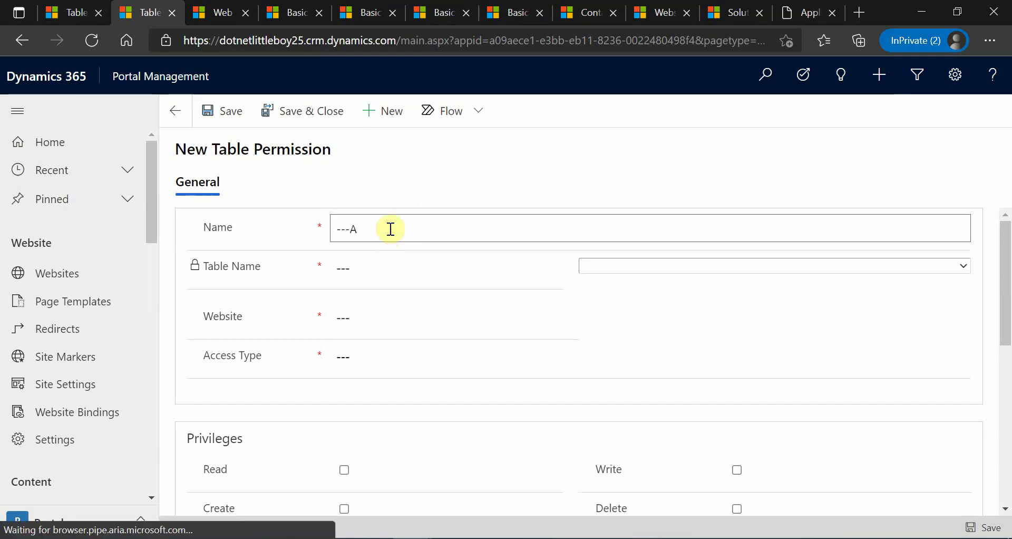
type("Applca")
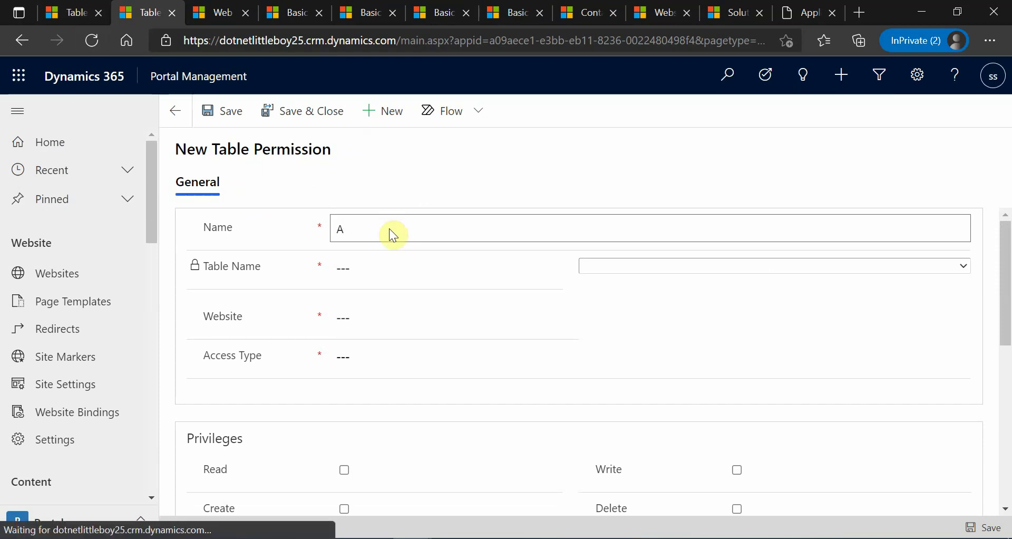
key("BackSpace")
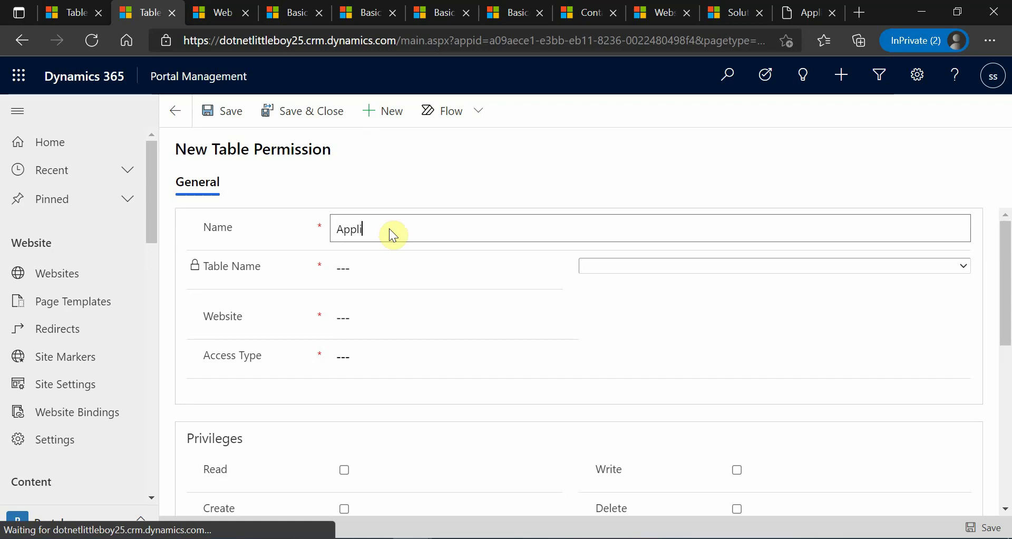
type("ation Tab")
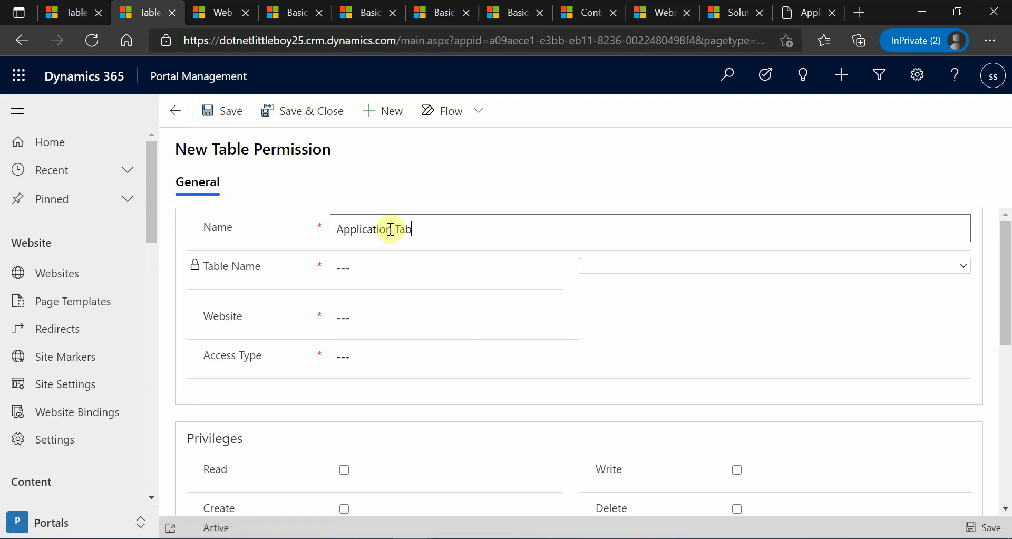
type("le Permission (Global")
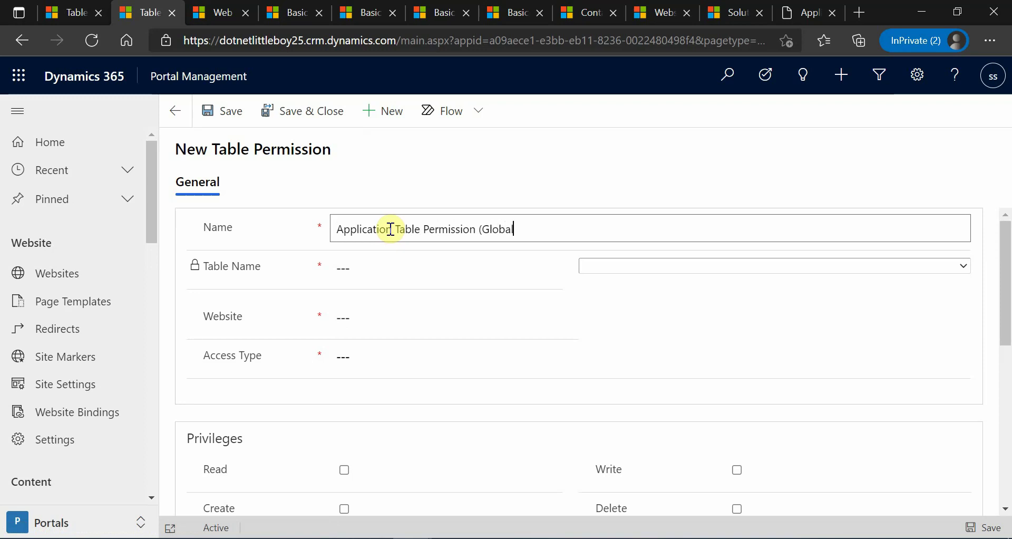
Choose Application (dnlb_application) as the table for the new permission
left_click(638, 257)
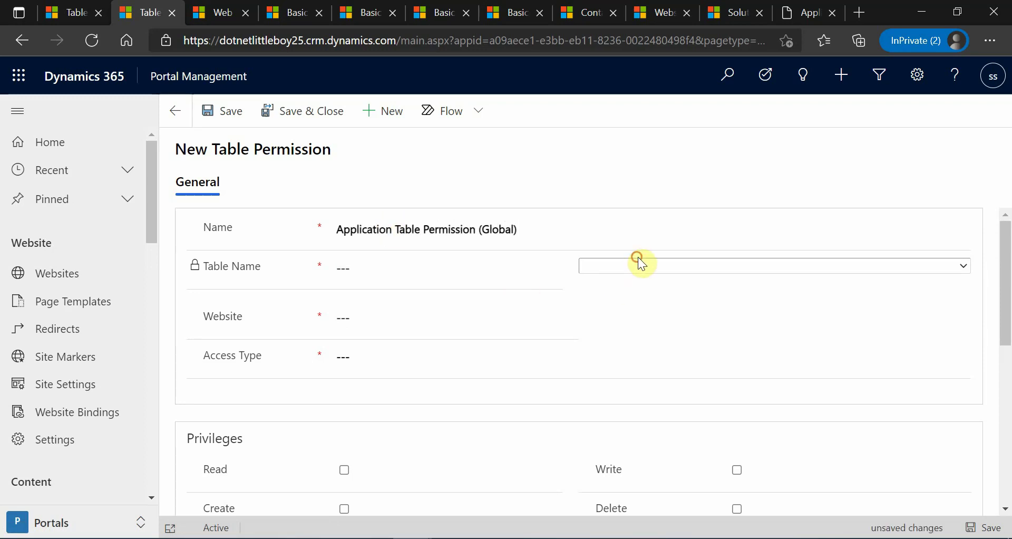
left_click(652, 267)
type("app")
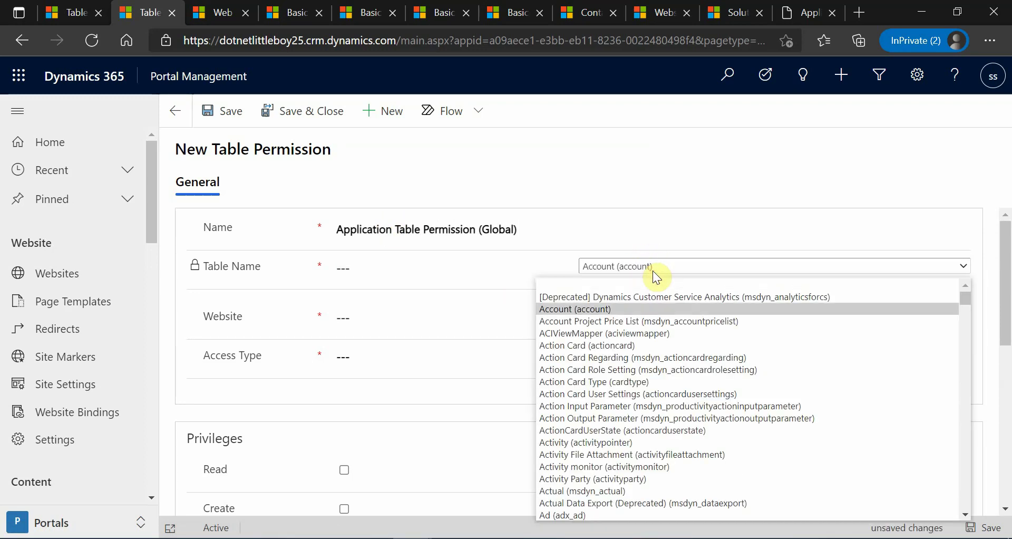
key("Down")
key("Down")
key("Down")
key("Down")
key("Down")
key("Down")
key("Down")
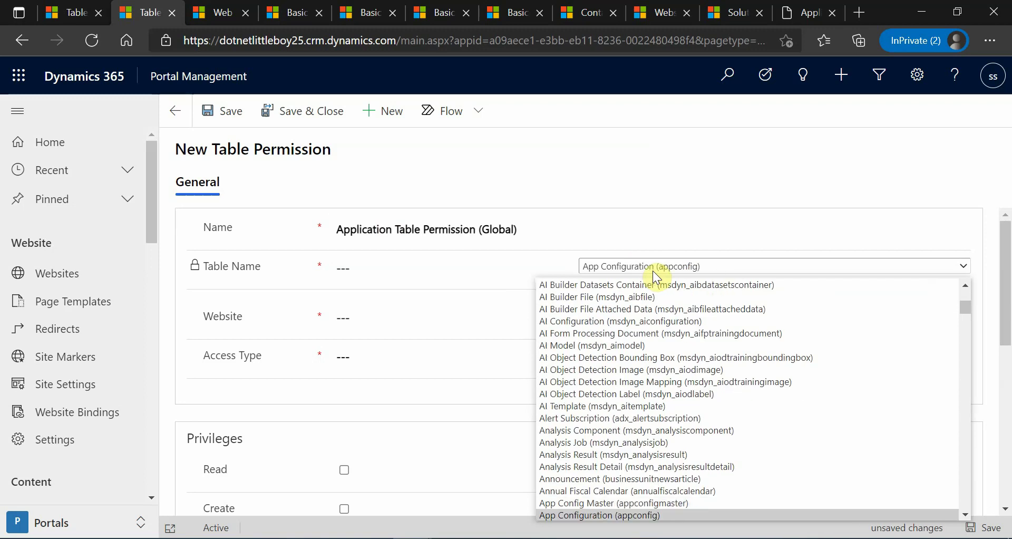
key("Up")
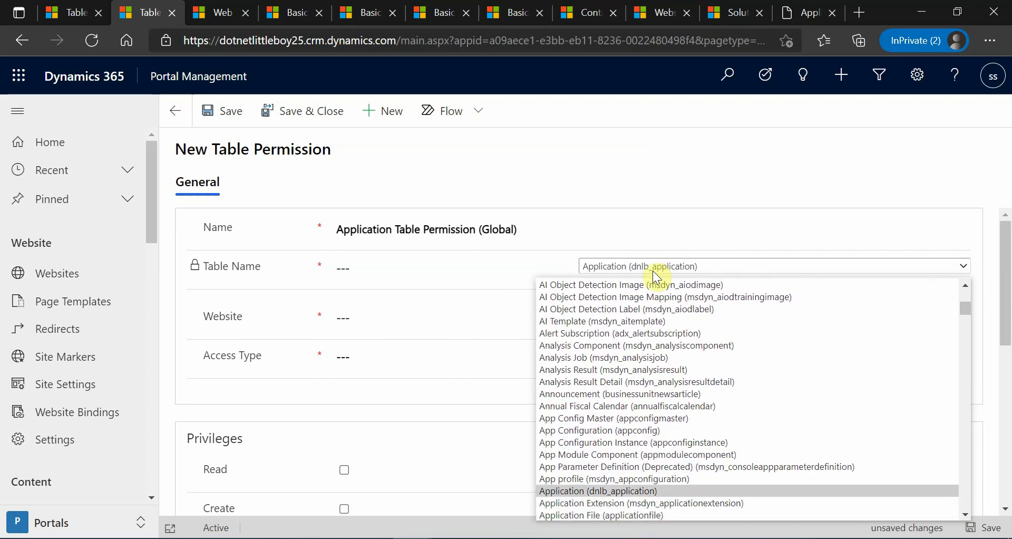
key("Return")
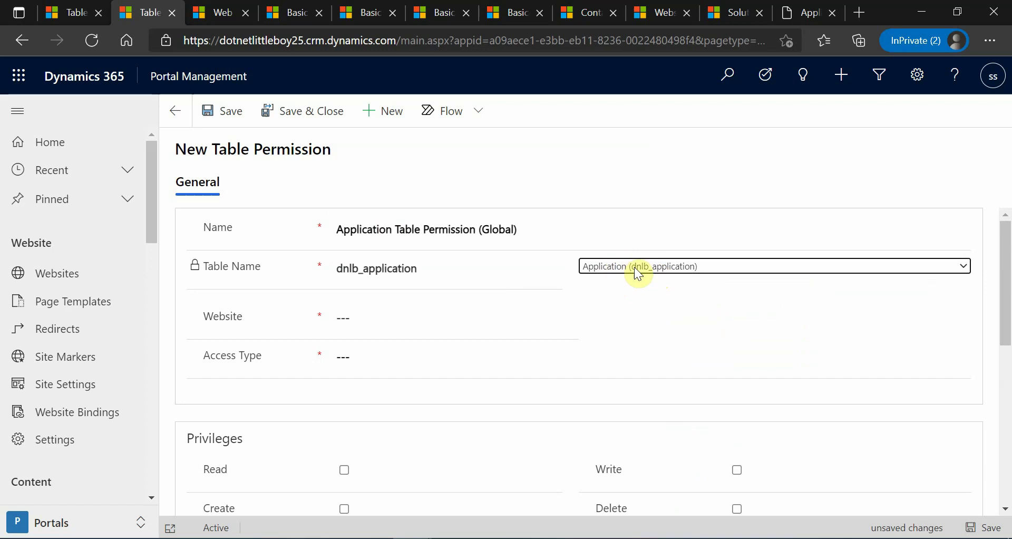
Assign the Application permission to the Custom Portal website and set its Access Type to Global
left_click(418, 317)
left_click(391, 373)
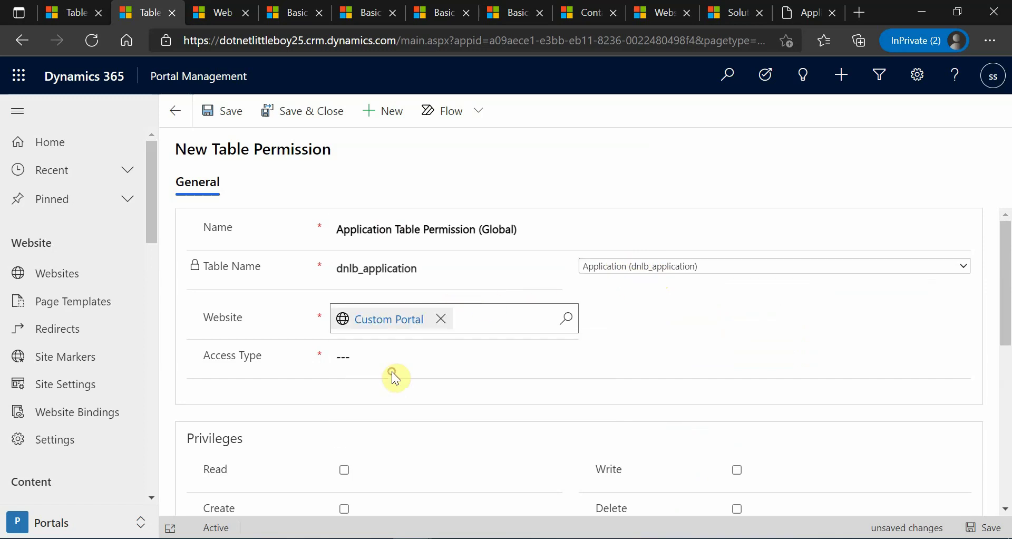
left_click(375, 359)
left_click(375, 357)
left_click(383, 395)
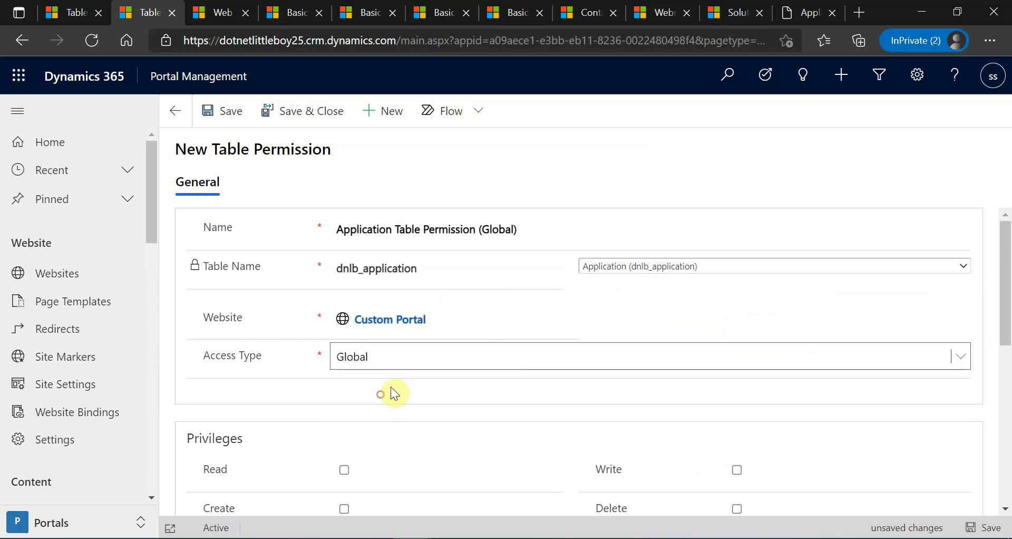
Compare with the Student permission, grant the Application permission Read, Write, Create, Delete, Append and Append To privileges, and save it
left_click(76, 12)
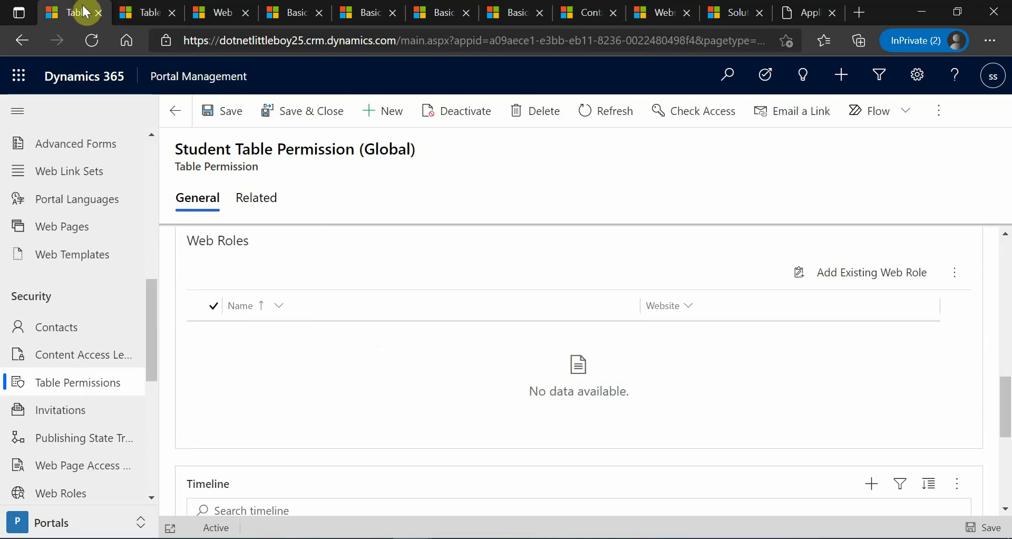
scroll(506, 384, "up", 10)
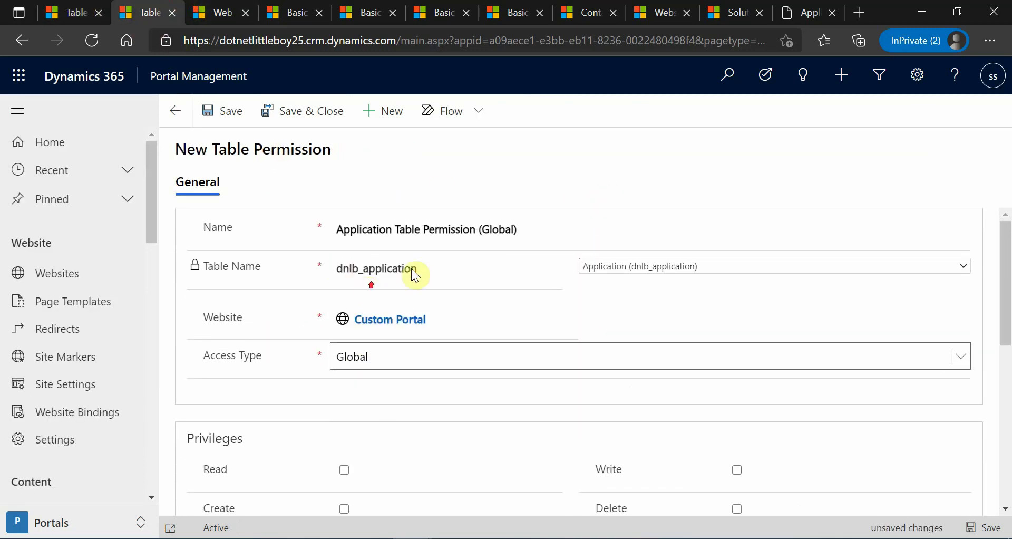
scroll(420, 431, "down", 3)
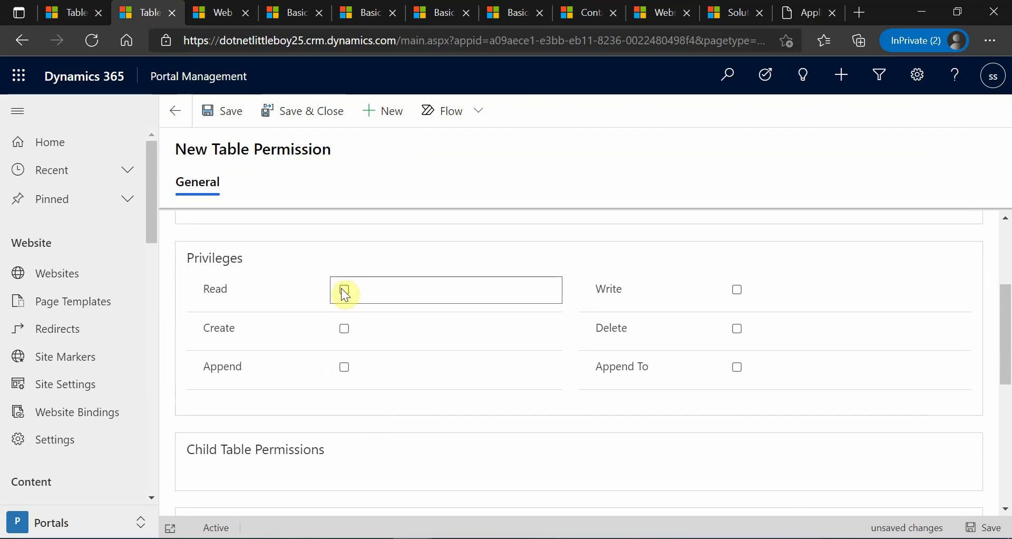
left_click(343, 289)
left_click(344, 328)
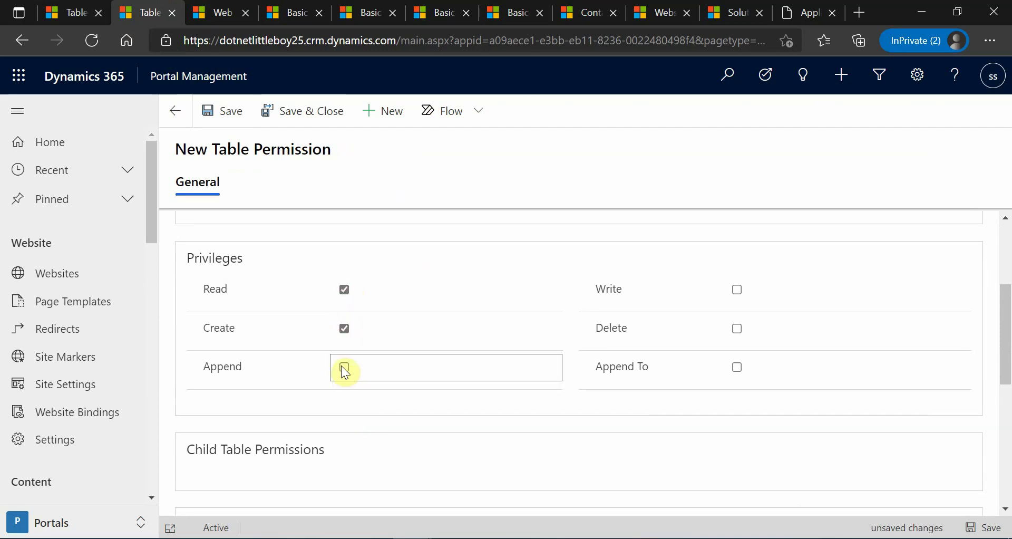
left_click(344, 366)
left_click(737, 289)
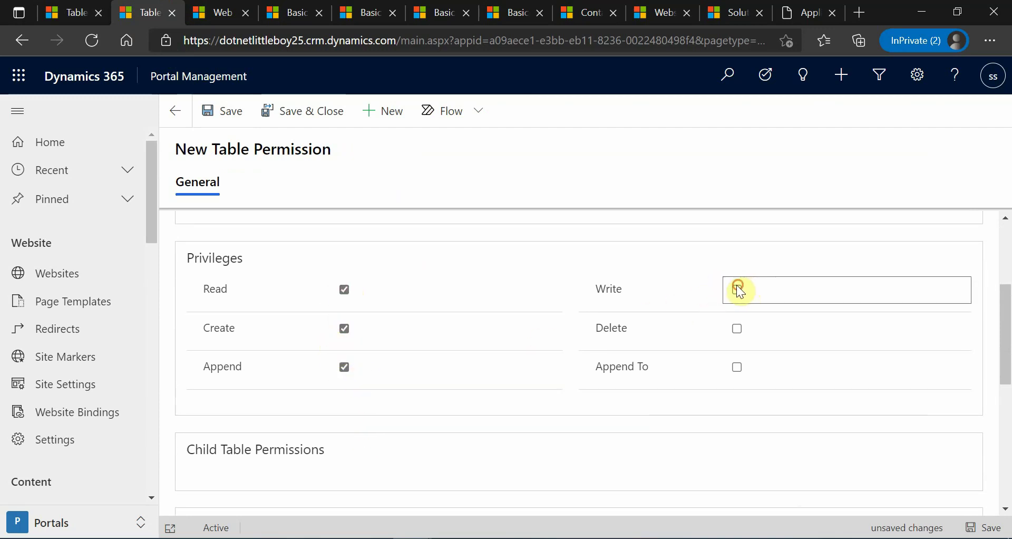
left_click(737, 328)
left_click(738, 366)
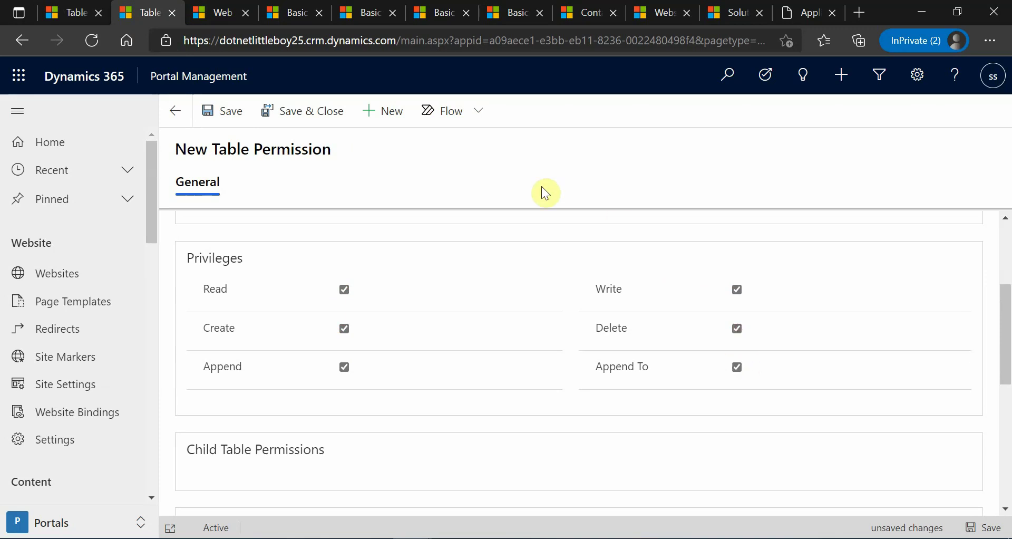
left_click(222, 111)
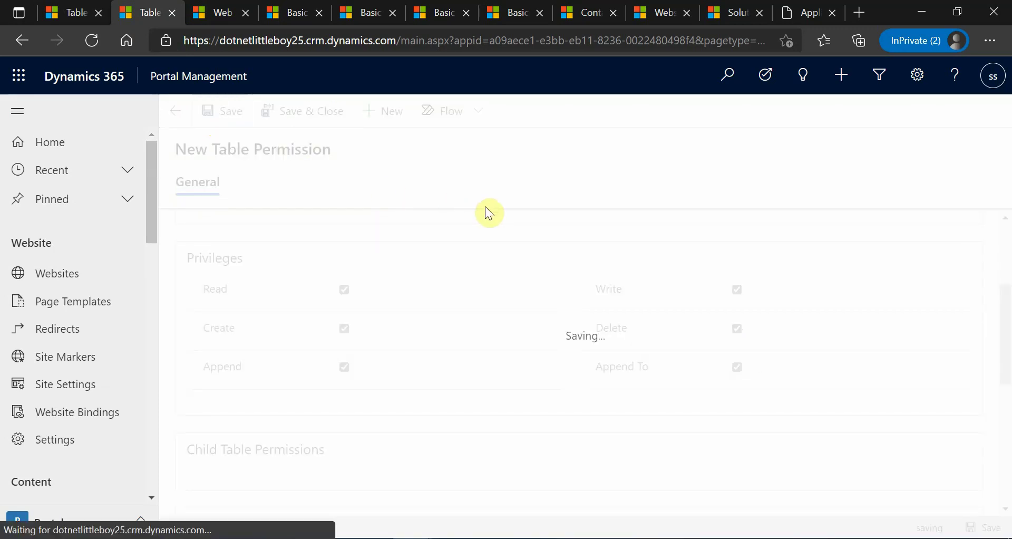
scroll(447, 367, "down", 3)
scroll(456, 410, "up", 6)
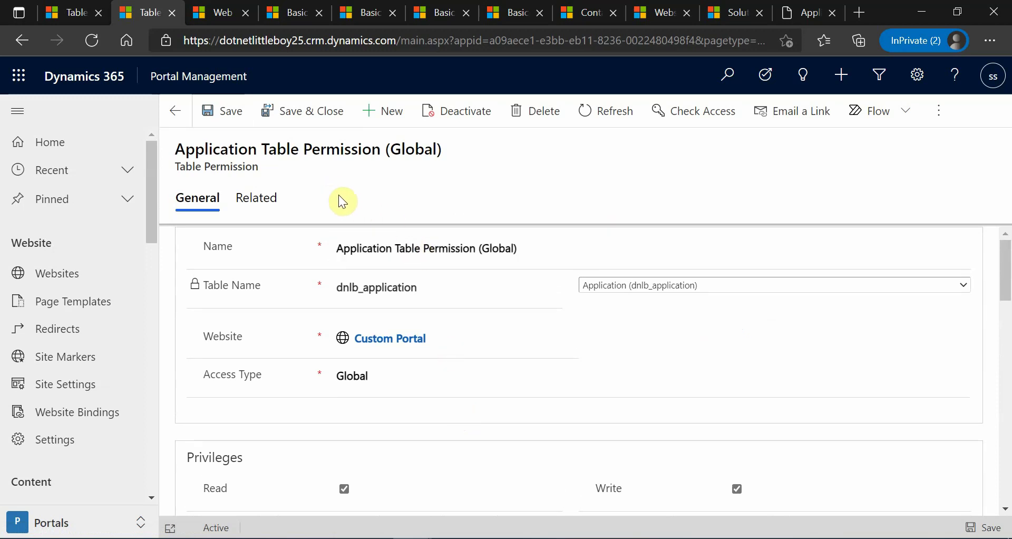
Check the Create Student page on the portal site with the current permissions
left_click(817, 14)
left_click(730, 93)
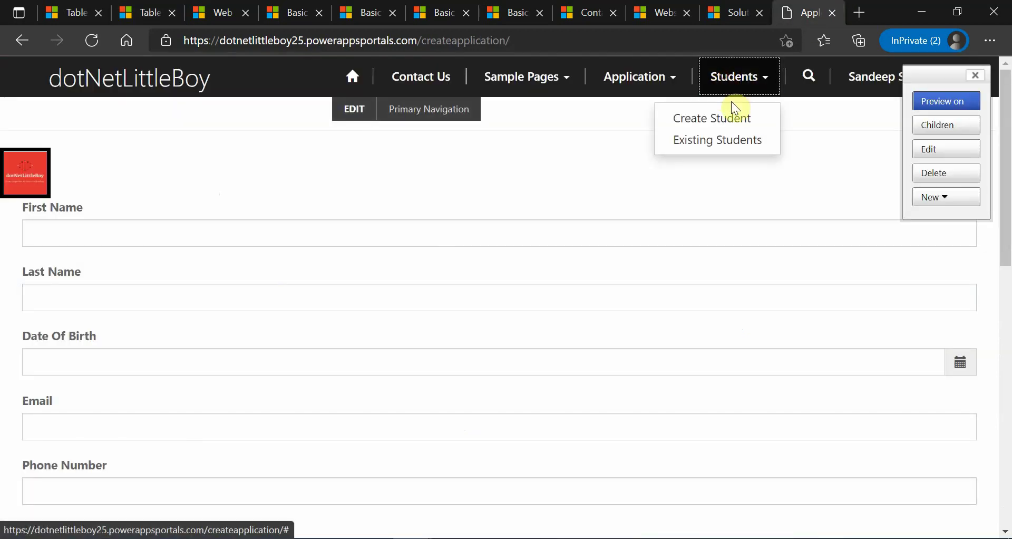
left_click(714, 119)
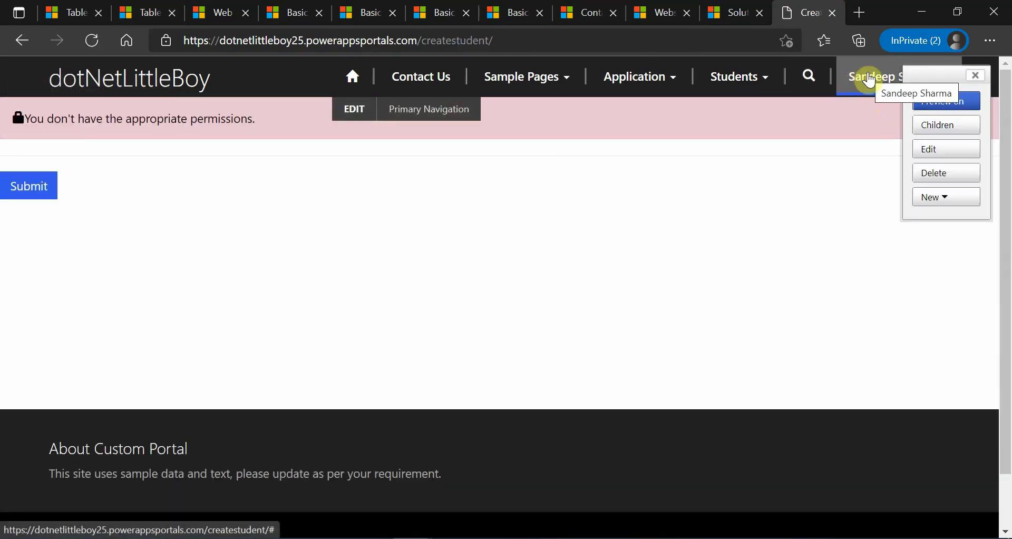
Review the web roles assigned to the signed-in portal user's contact record in Portal Management
left_click(583, 9)
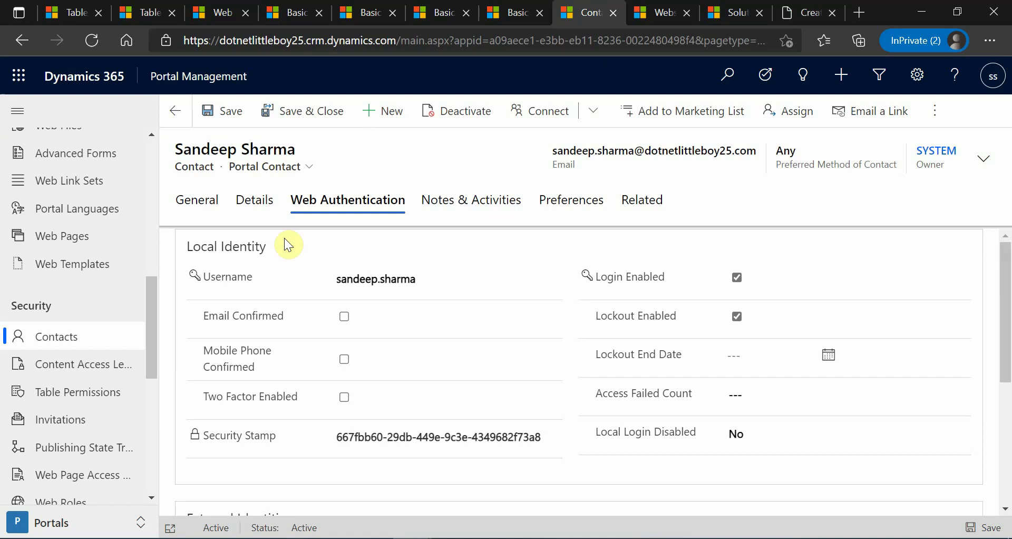
left_click(251, 213)
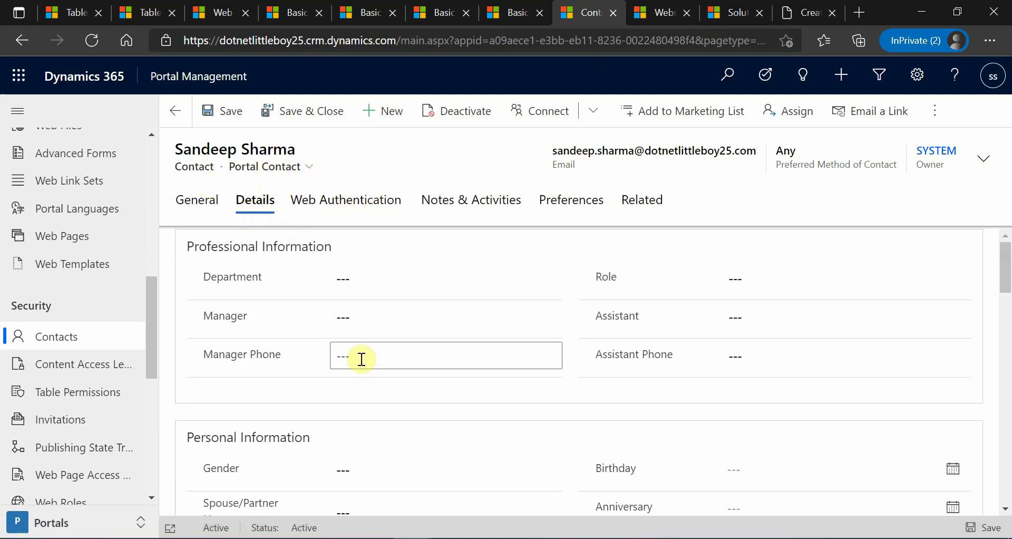
scroll(369, 364, "down", 12)
scroll(339, 378, "down", 5)
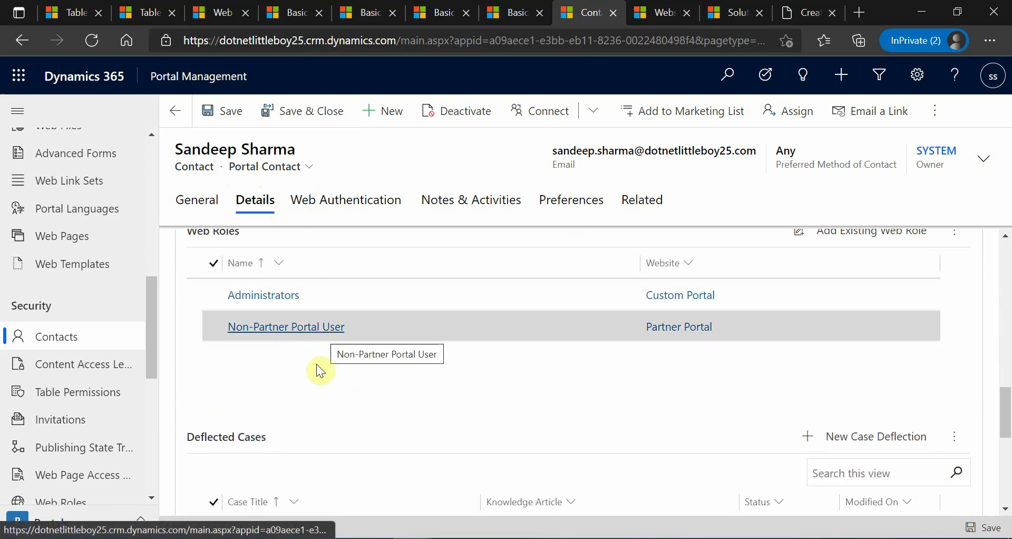
Check which web roles are associated with the Student and Application Global table permissions
left_click(66, 12)
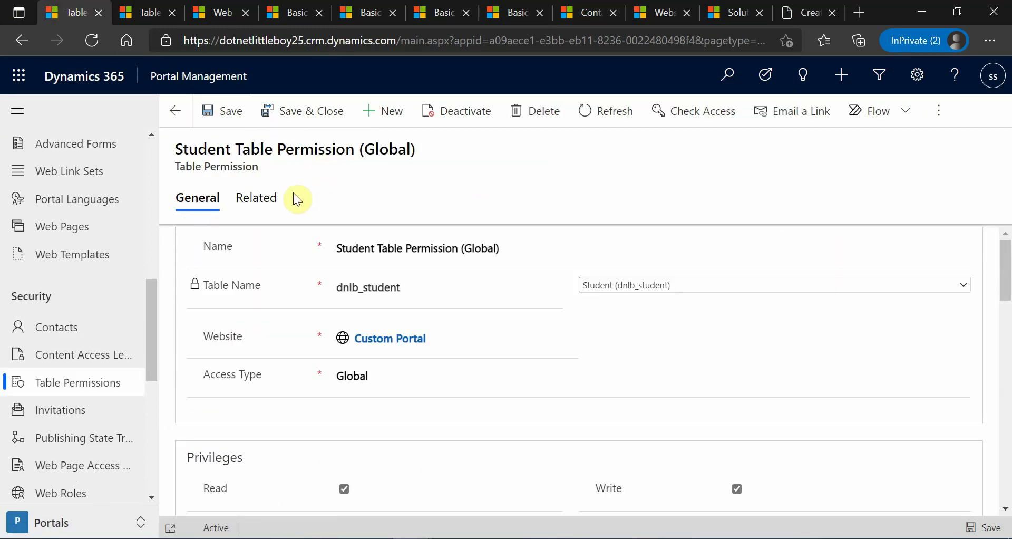
left_click(259, 206)
left_click(316, 324)
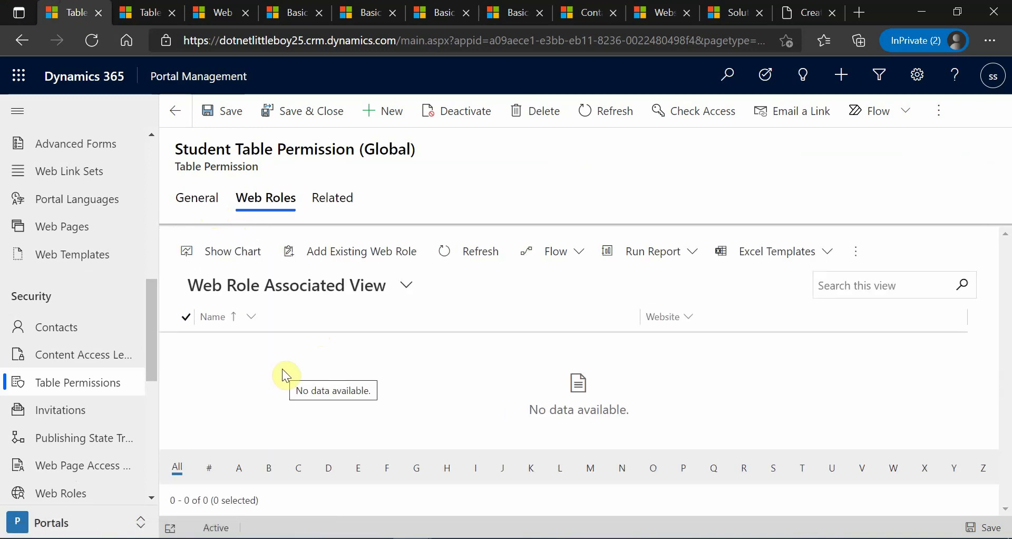
left_click(135, 10)
left_click(263, 211)
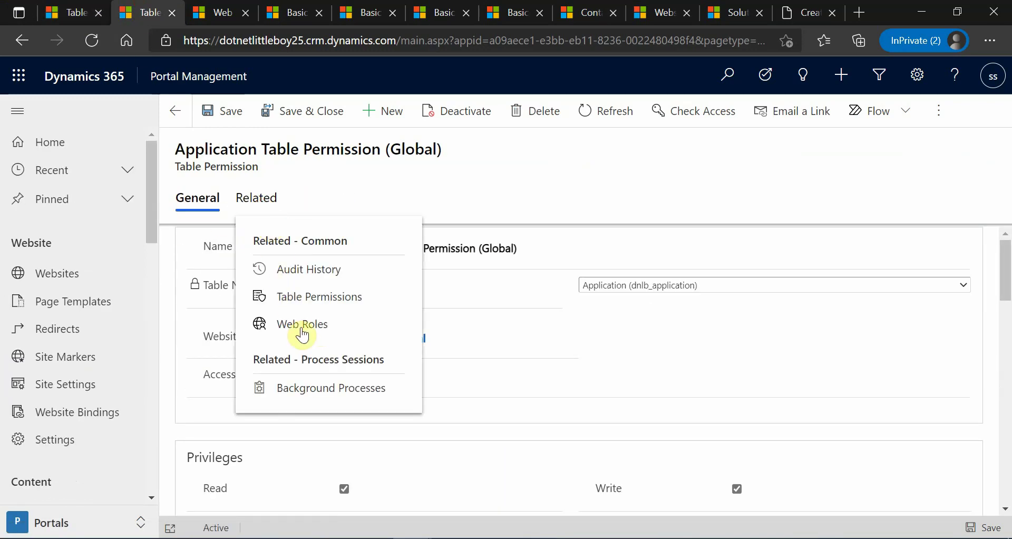
left_click(303, 321)
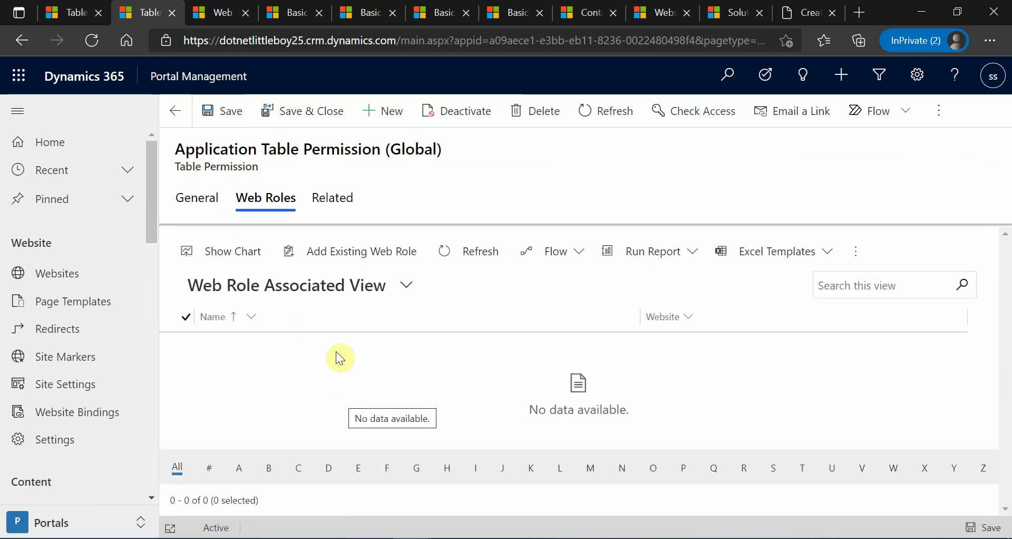
Review the active web roles and start a new web role named DNLB General Users
left_click(204, 9)
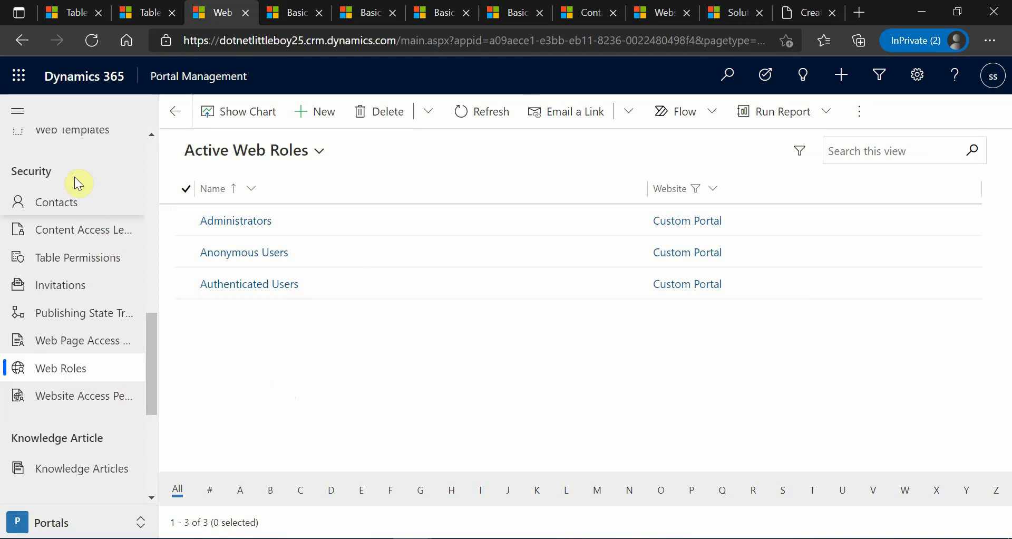
left_click(58, 378)
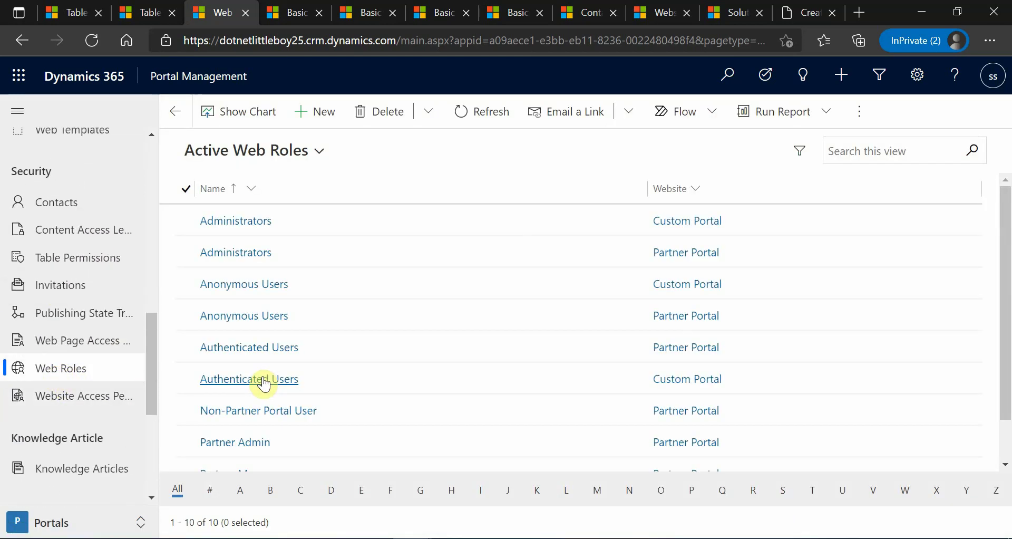
left_click(316, 114)
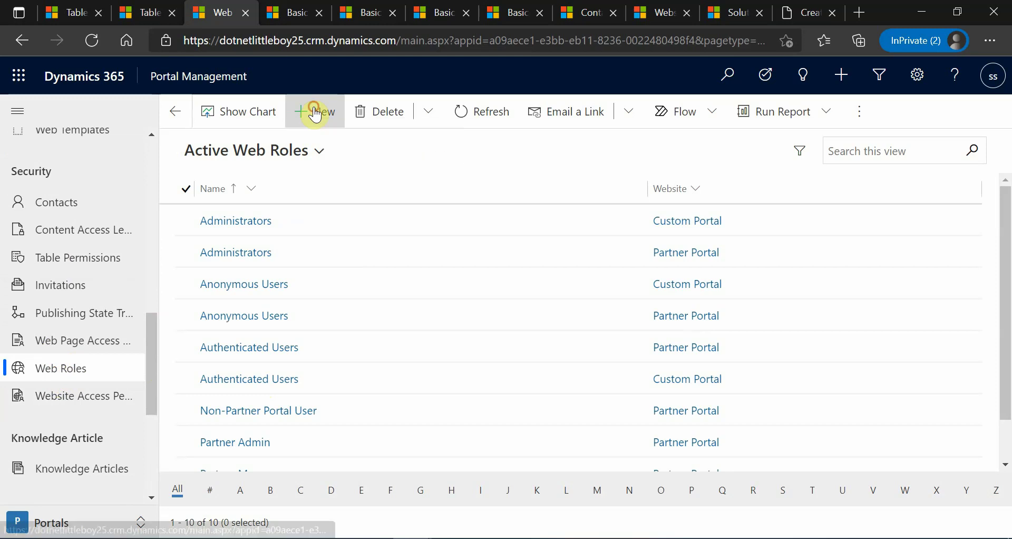
left_click(354, 245)
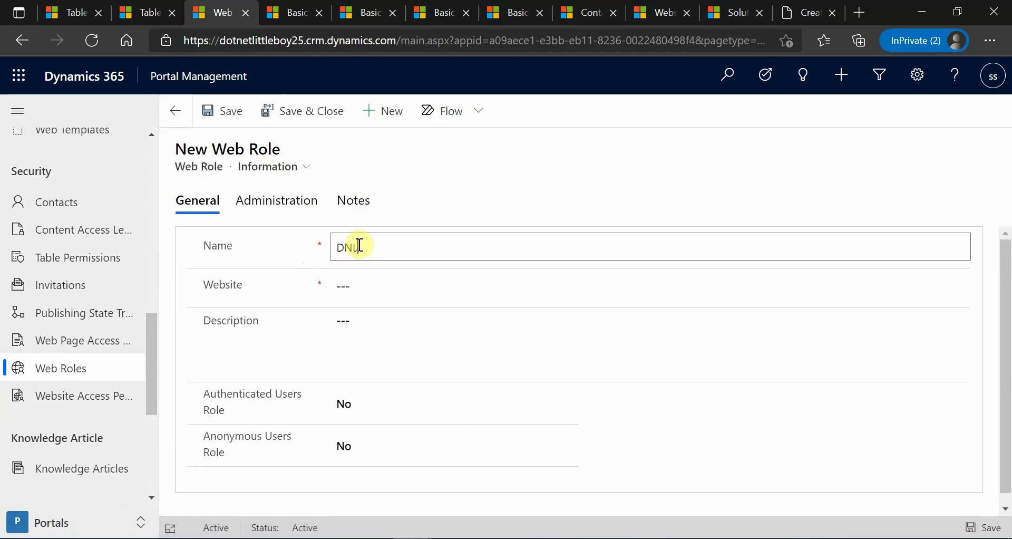
type("DNLB General Users")
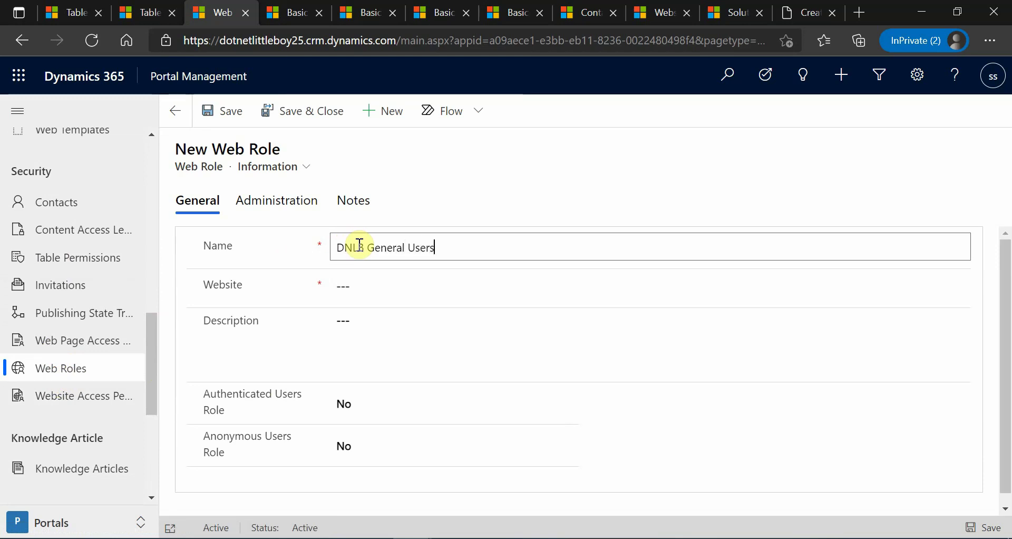
left_click(534, 181)
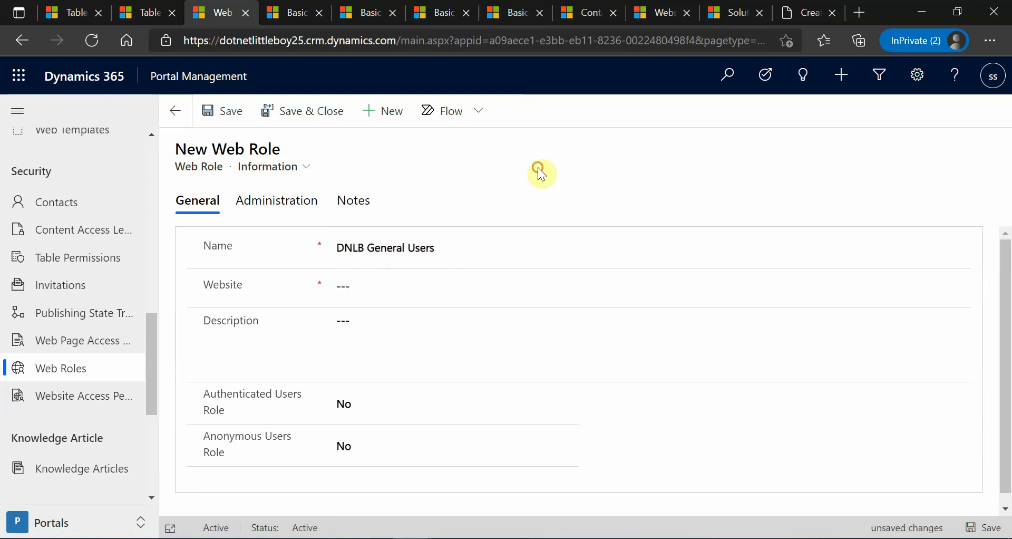
Assign the DNLB General Users web role to the Custom Portal website and save it
left_click(369, 286)
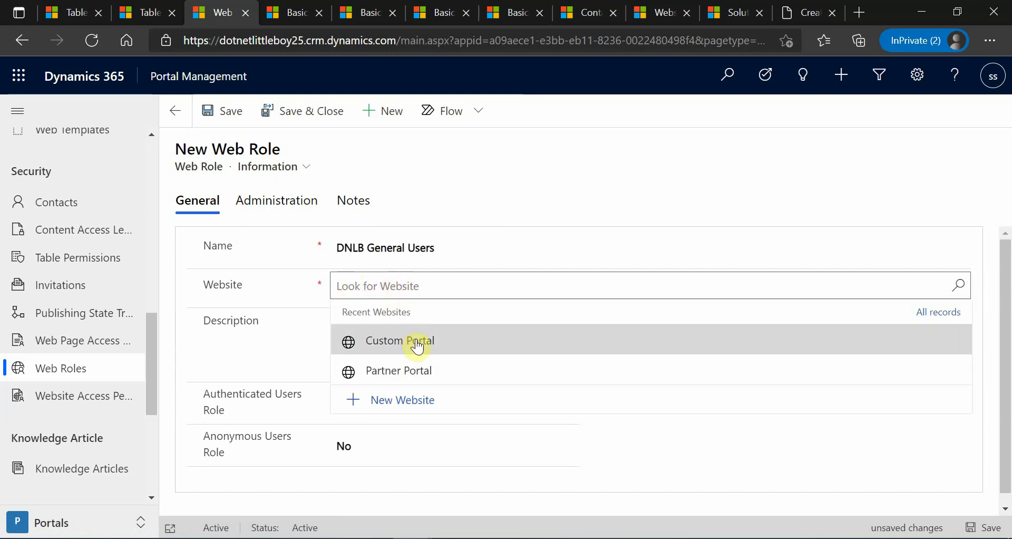
left_click(417, 347)
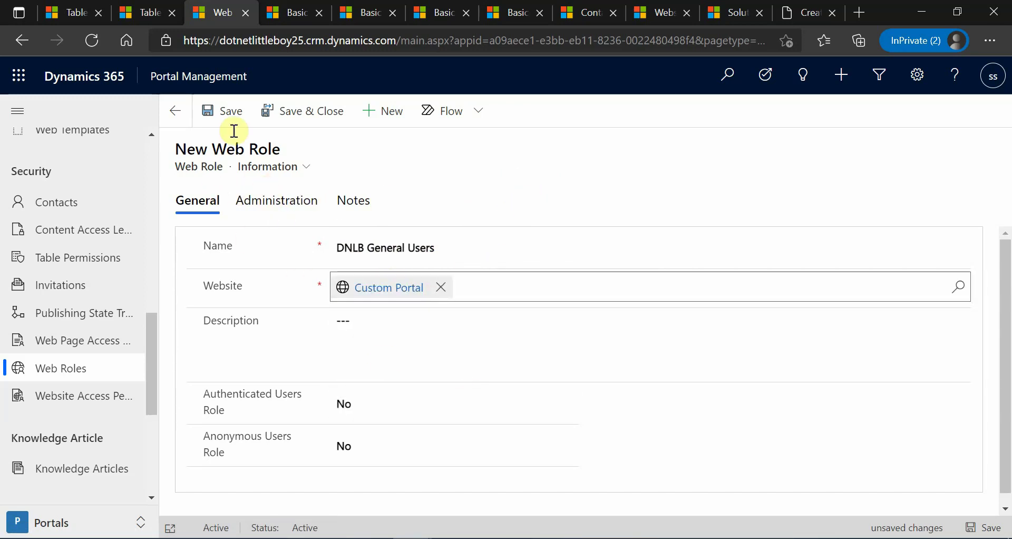
left_click(232, 111)
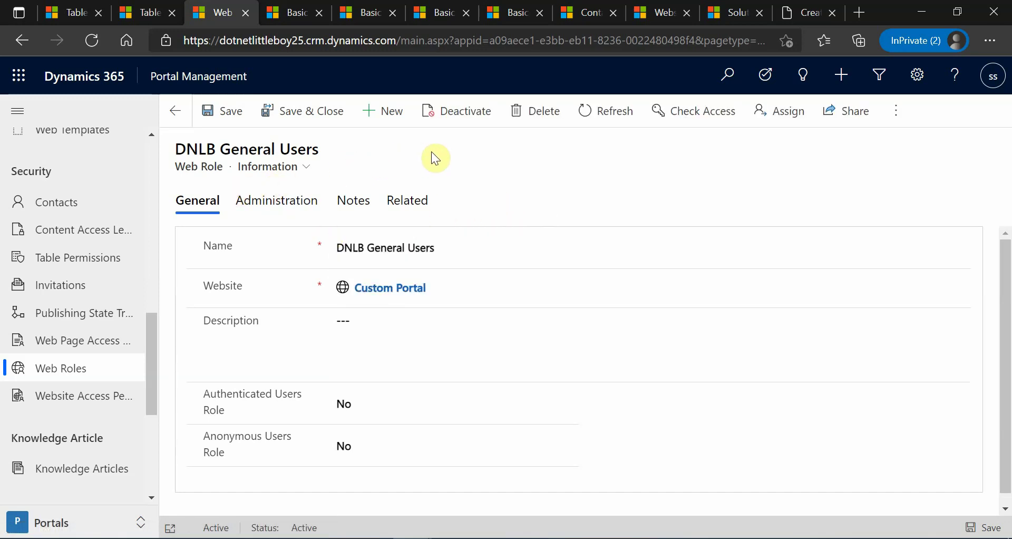
Compare the web roles of the Application table permission with the table permissions related to DNLB General Users
left_click(417, 204)
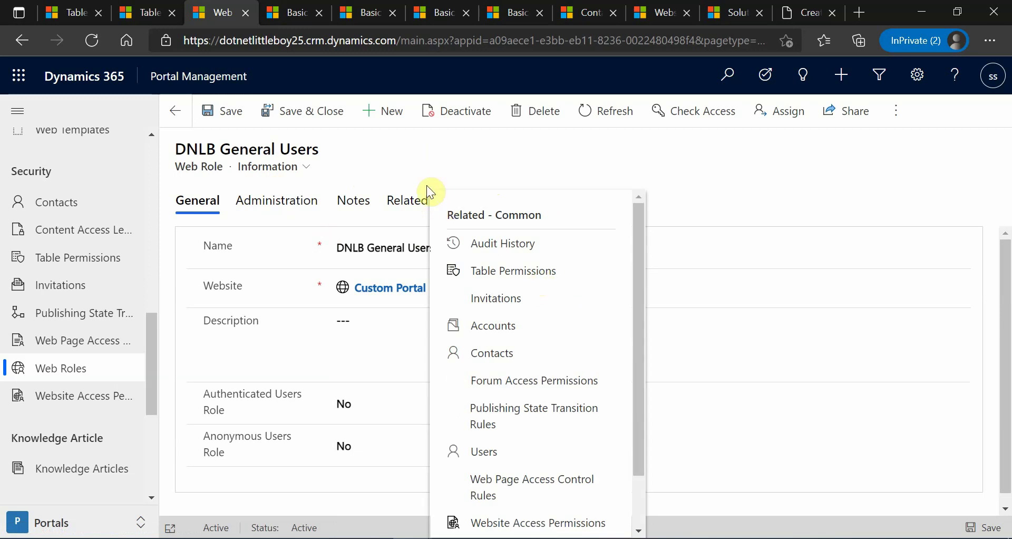
left_click(421, 195)
left_click(140, 14)
left_click(343, 200)
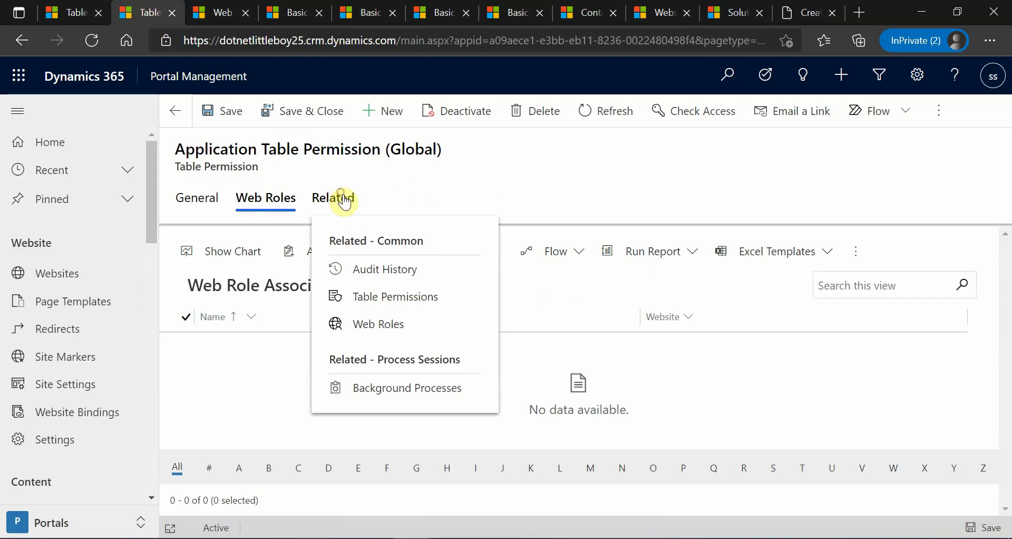
left_click(379, 324)
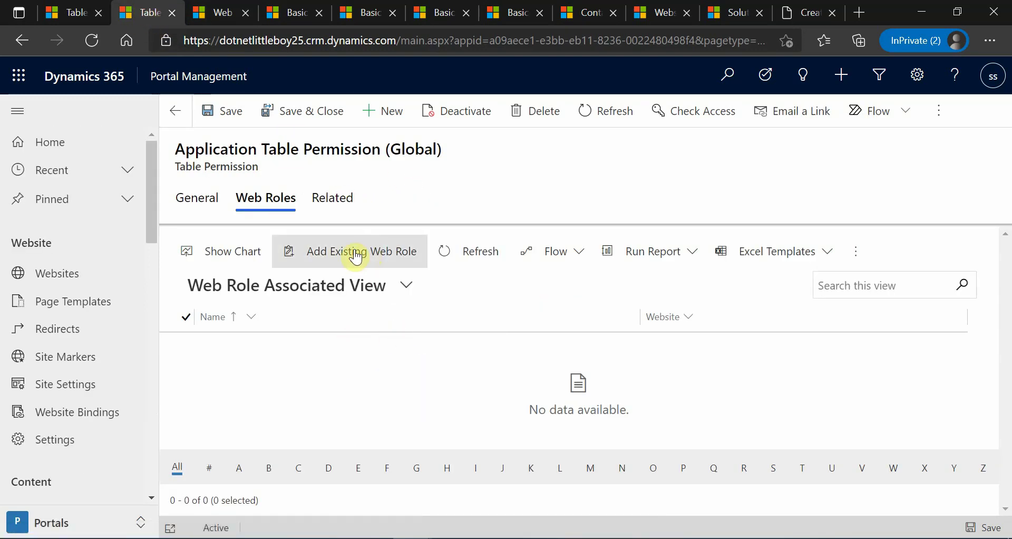
left_click(216, 12)
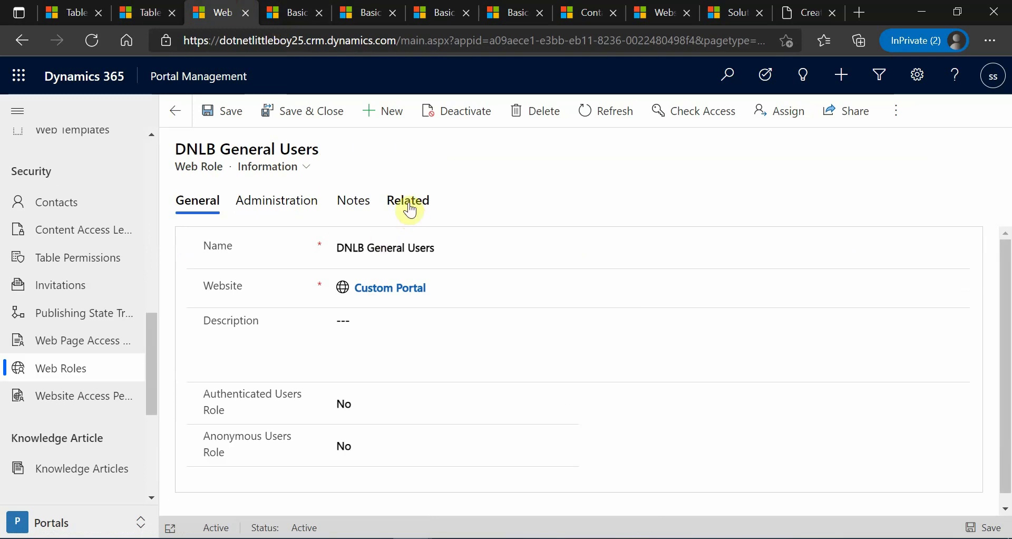
left_click(411, 203)
left_click(505, 274)
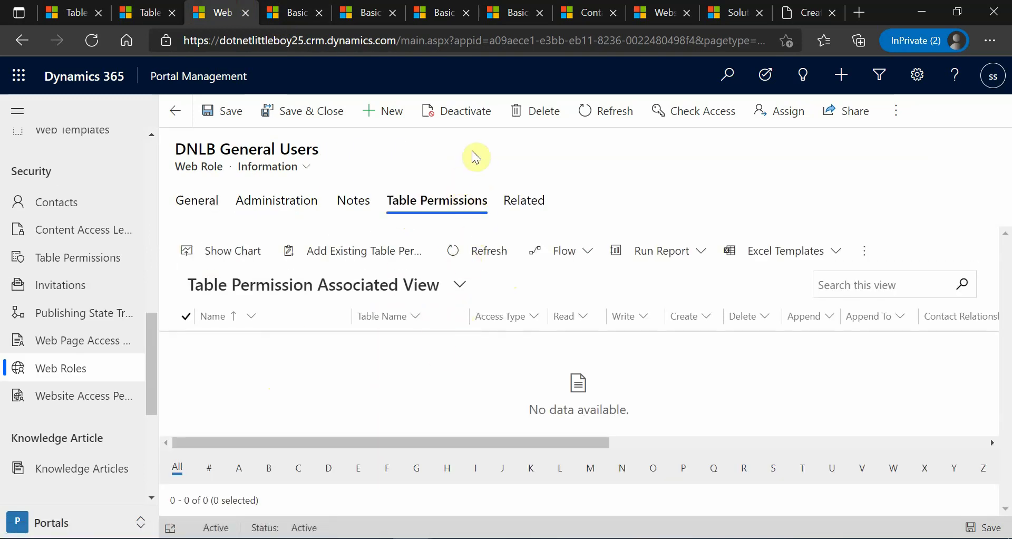
Try to add DNLB General Users from the recent records as a web role of Application Table Permission (Global)
left_click(167, 7)
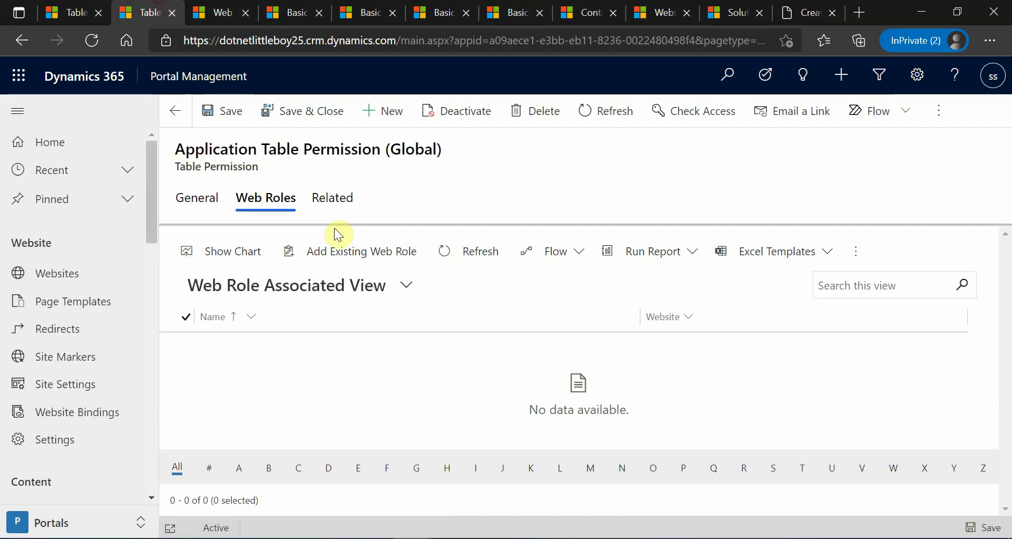
left_click(361, 257)
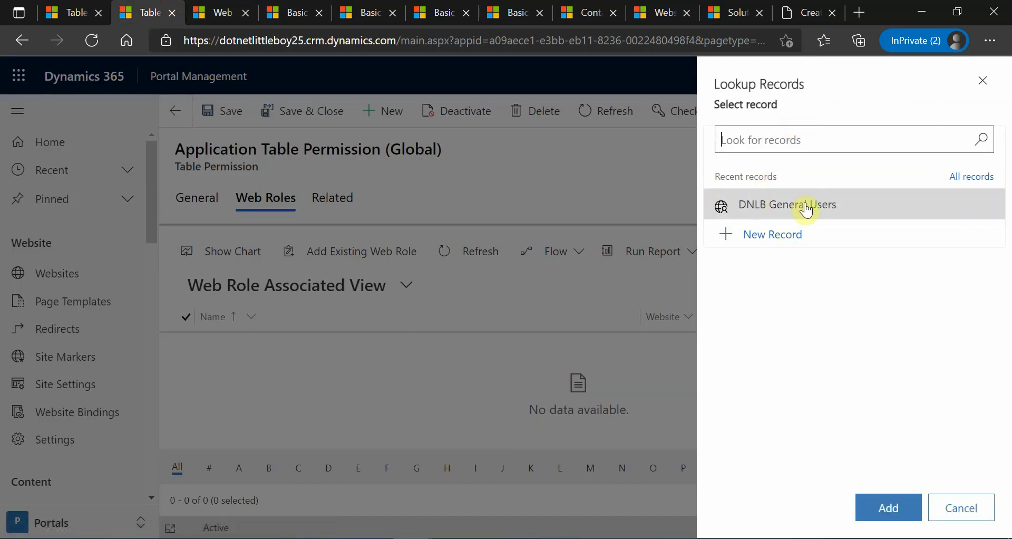
left_click(806, 208)
left_click(889, 507)
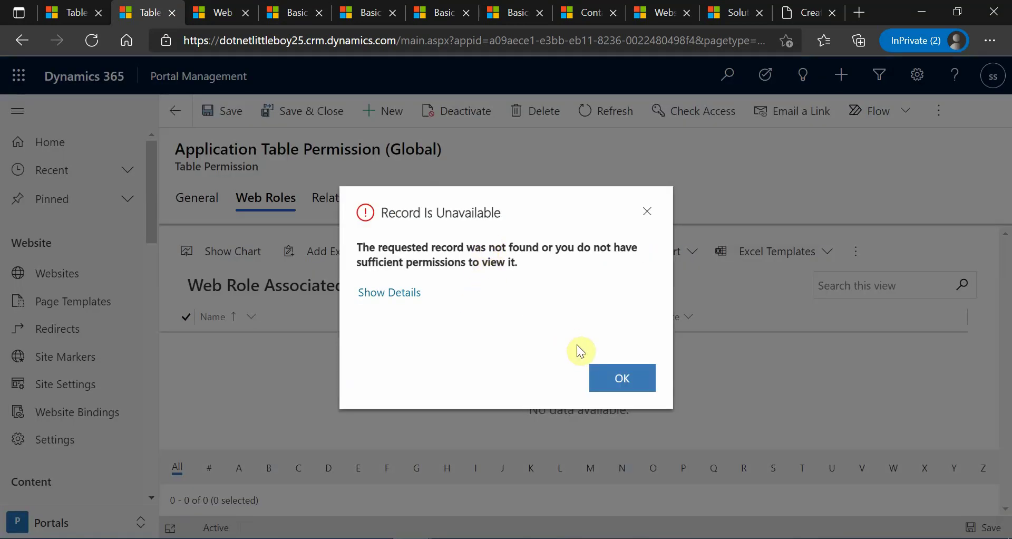
left_click(647, 212)
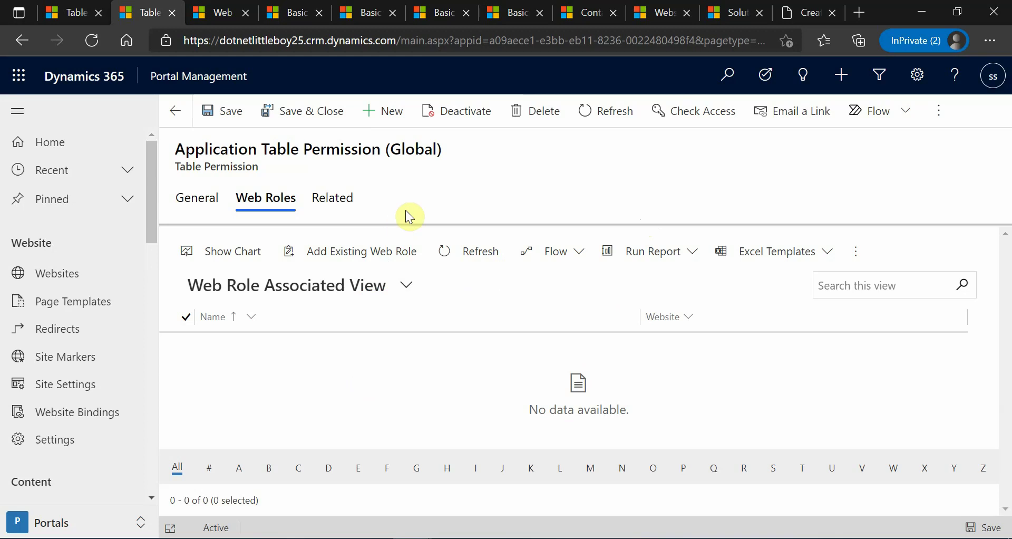
Add the Custom Portal role DNLB General Users from the full web role list to the Application table permission and refresh the associated roles
left_click(350, 258)
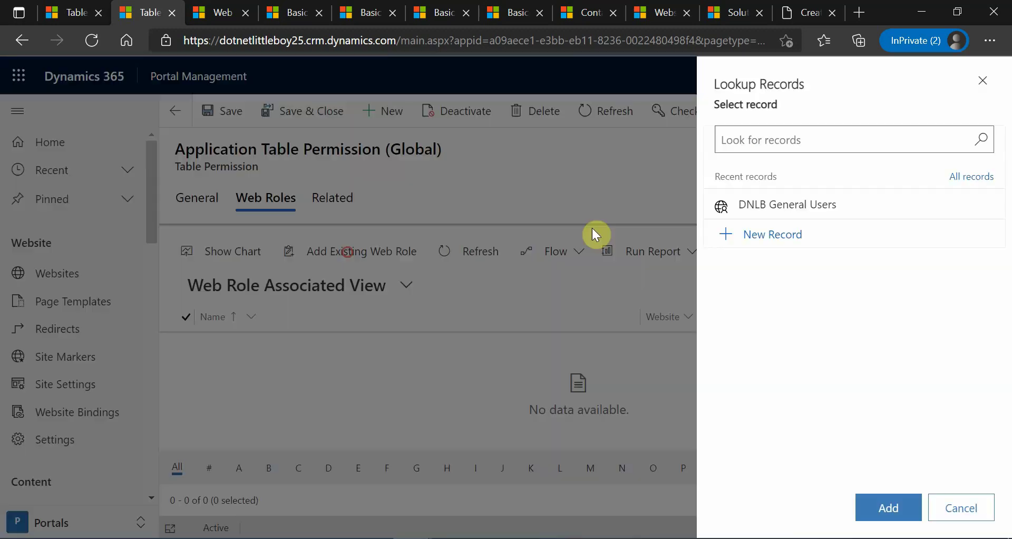
left_click(826, 149)
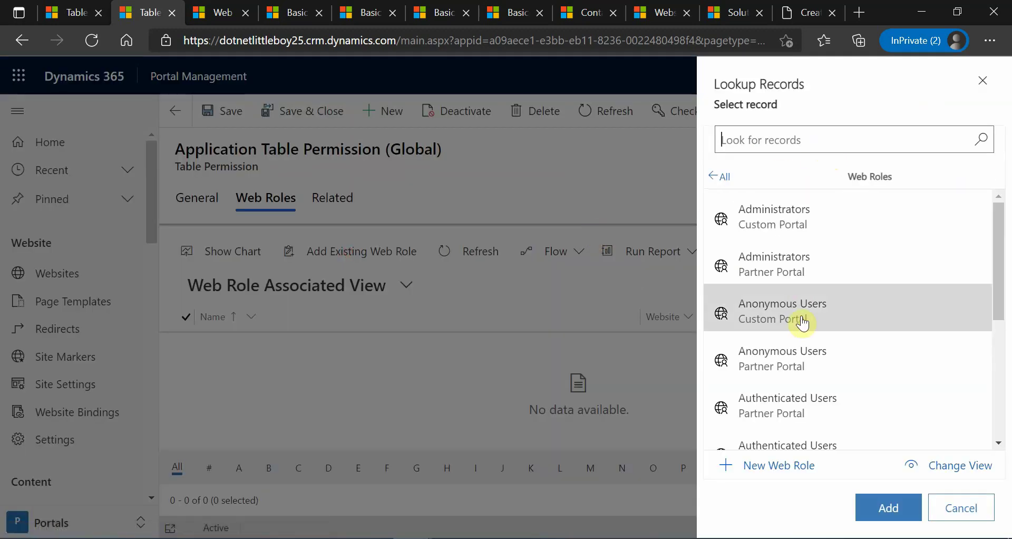
scroll(842, 372, "down", 2)
scroll(842, 372, "down", 3)
scroll(763, 335, "up", 1)
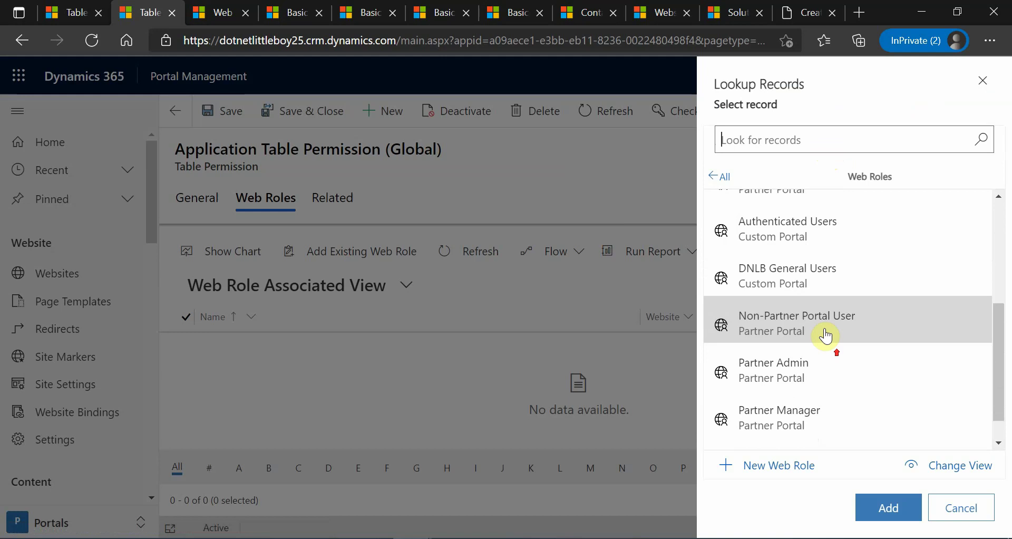
left_click(810, 272)
left_click(888, 507)
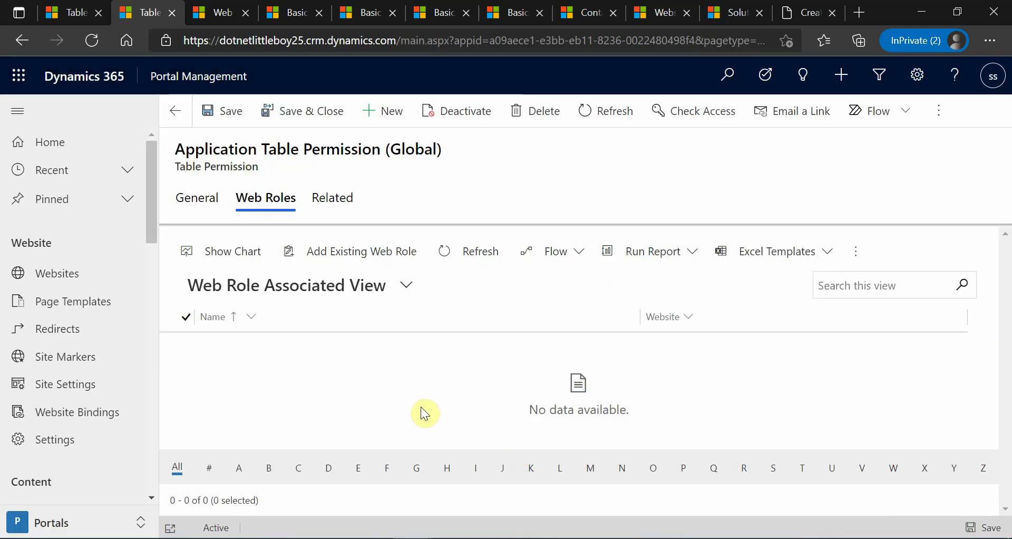
left_click(478, 253)
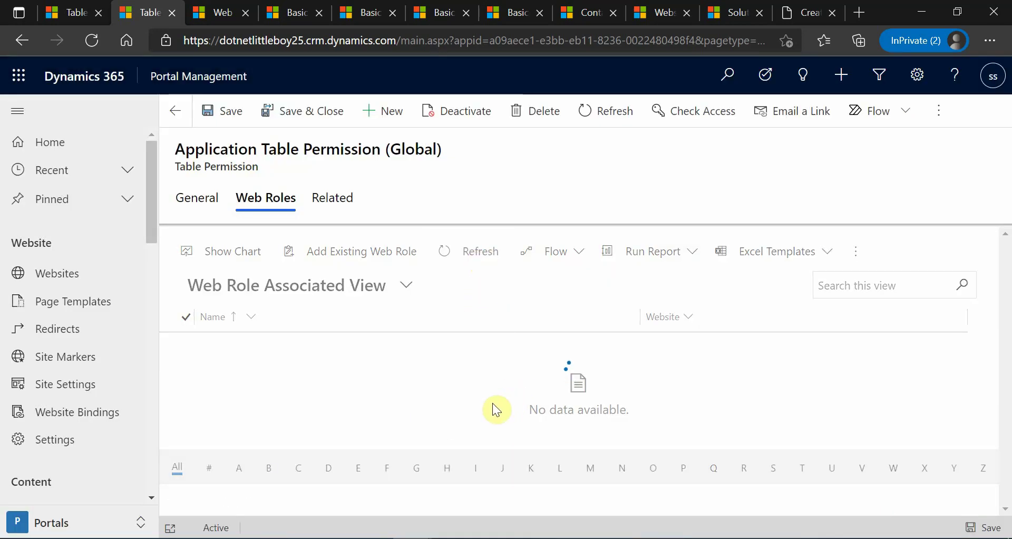
left_click(468, 264)
left_click(468, 263)
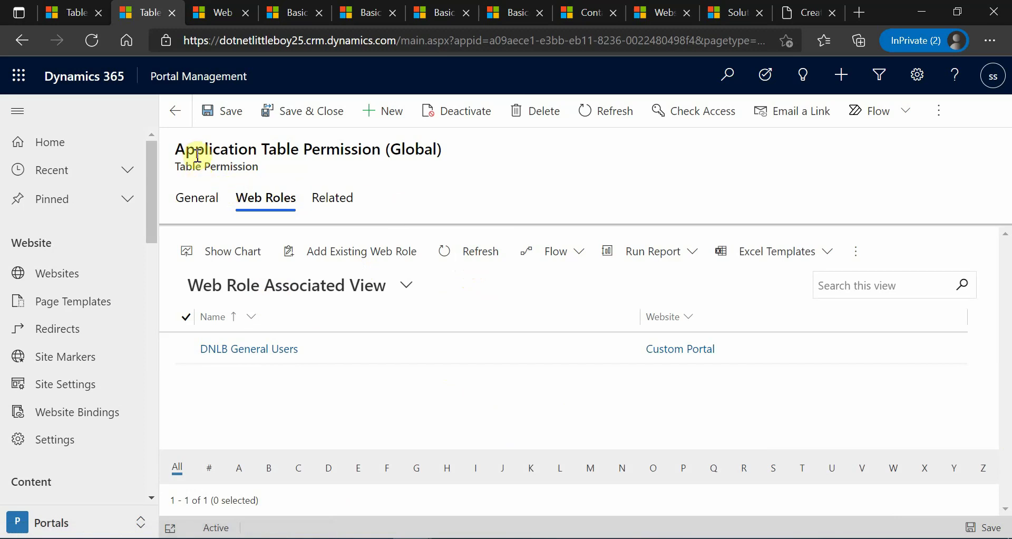
Add the Custom Portal role DNLB General Users from the full web role list to Student Table Permission (Global)
left_click_drag(198, 154, 256, 150)
left_click(79, 14)
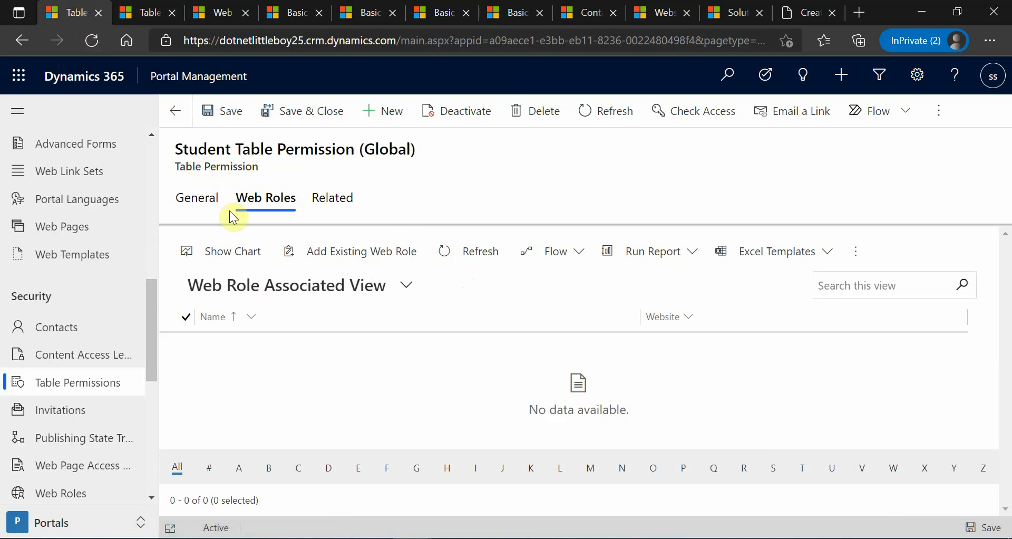
left_click(333, 206)
left_click(381, 326)
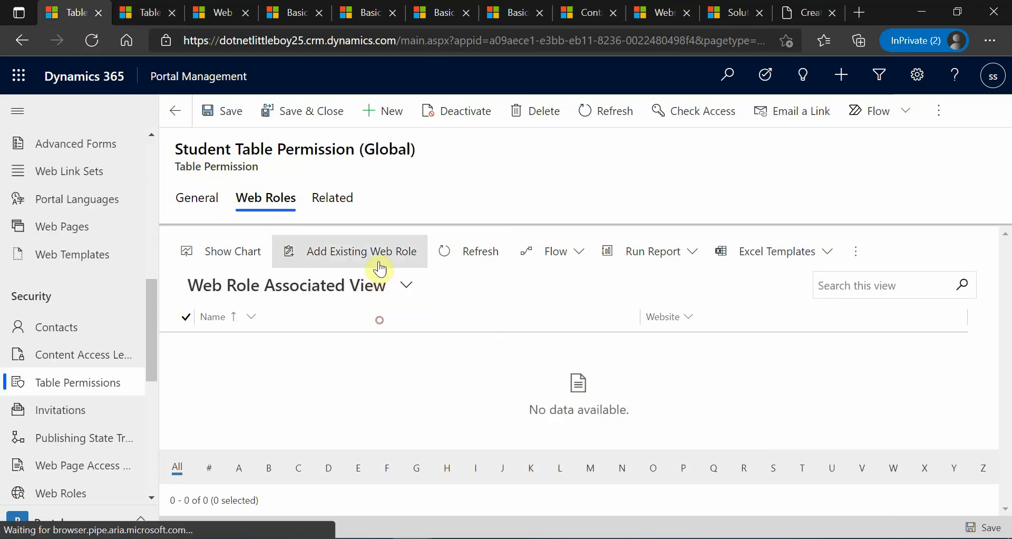
left_click(377, 256)
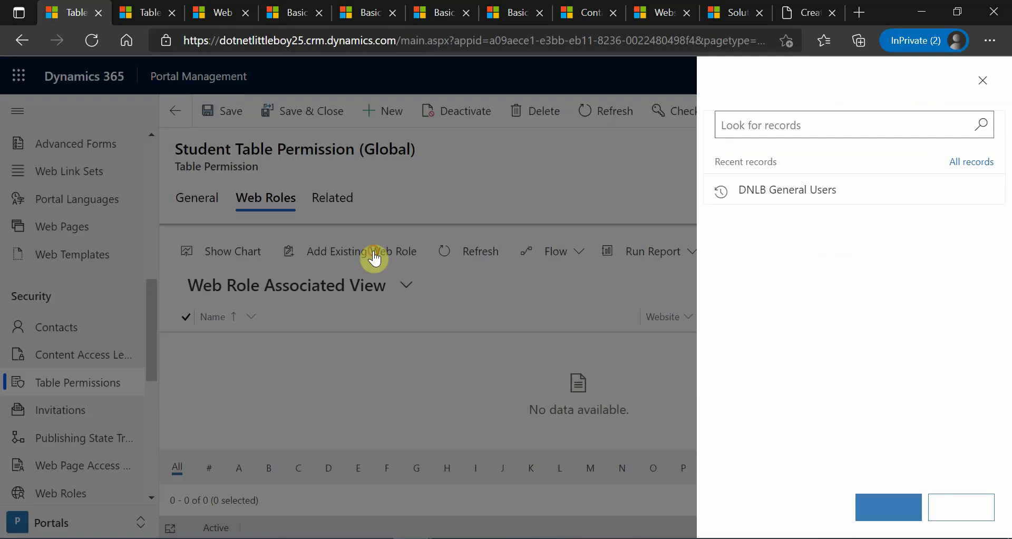
left_click(792, 136)
scroll(807, 290, "down", 3)
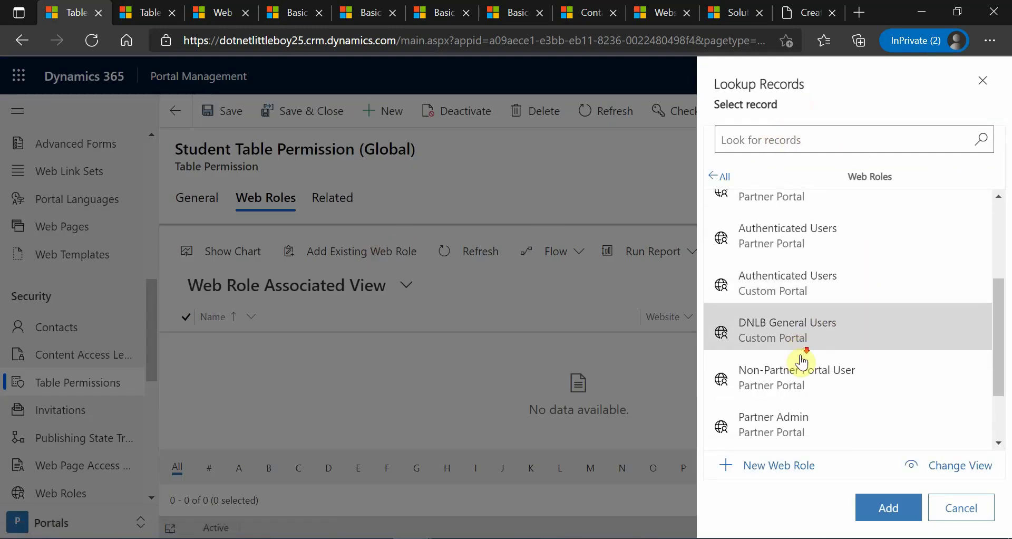
left_click(808, 267)
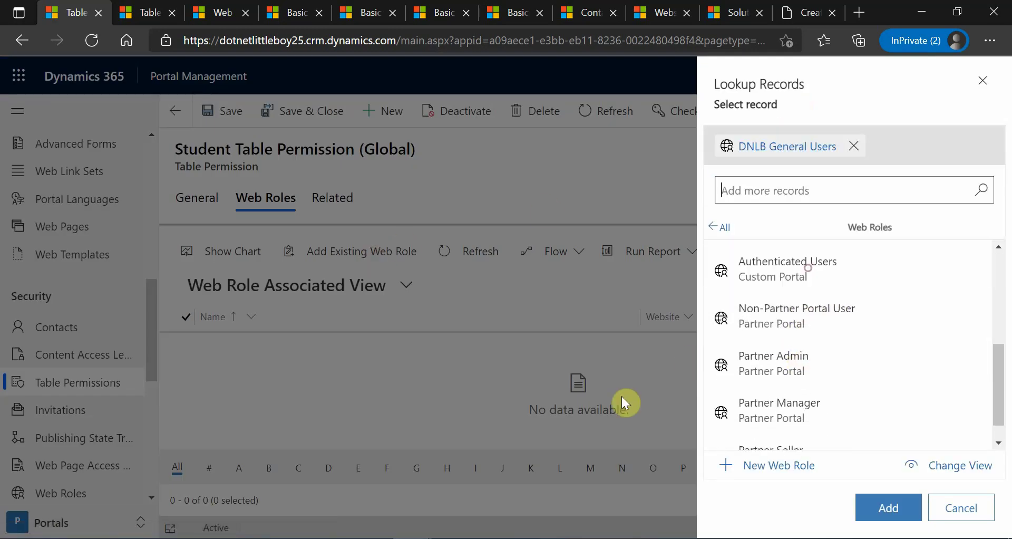
left_click(862, 503)
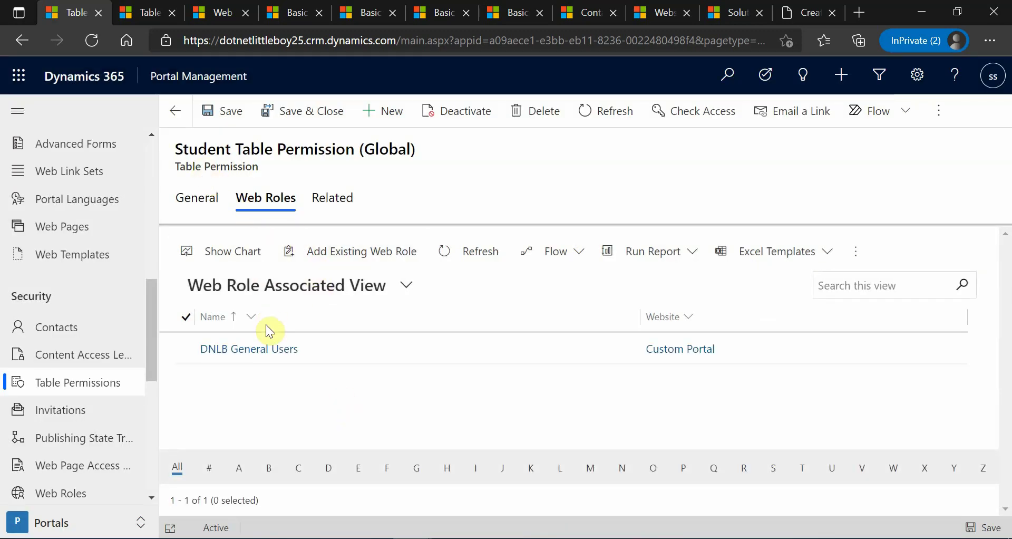
Refresh the table permissions associated with the DNLB General Users web role and review the linked entries
left_click(223, 8)
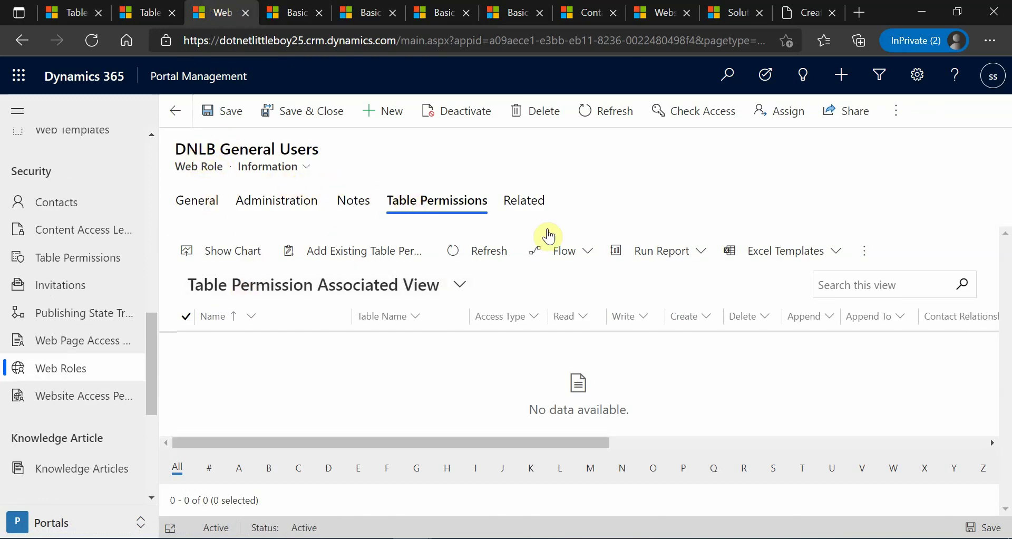
left_click(489, 250)
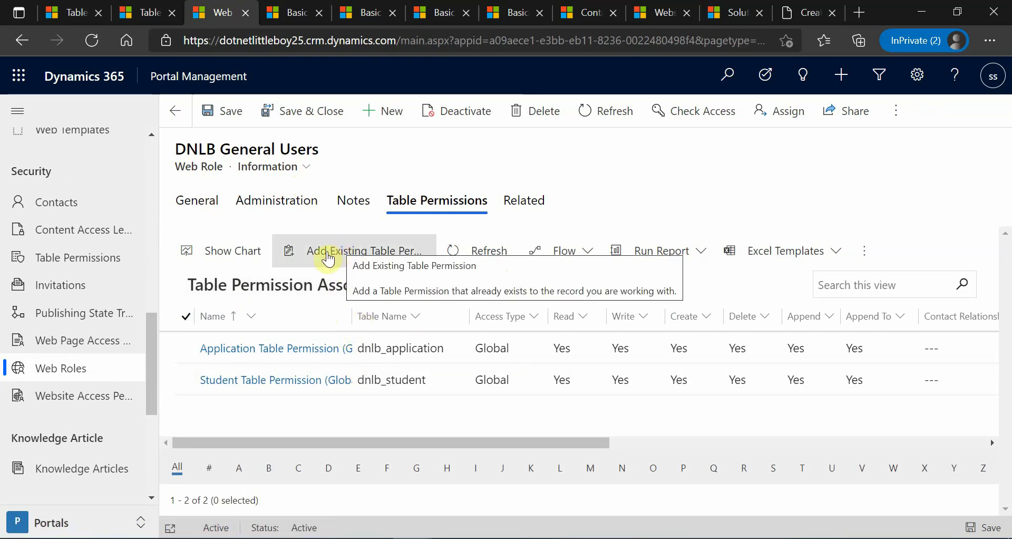
left_click(393, 155)
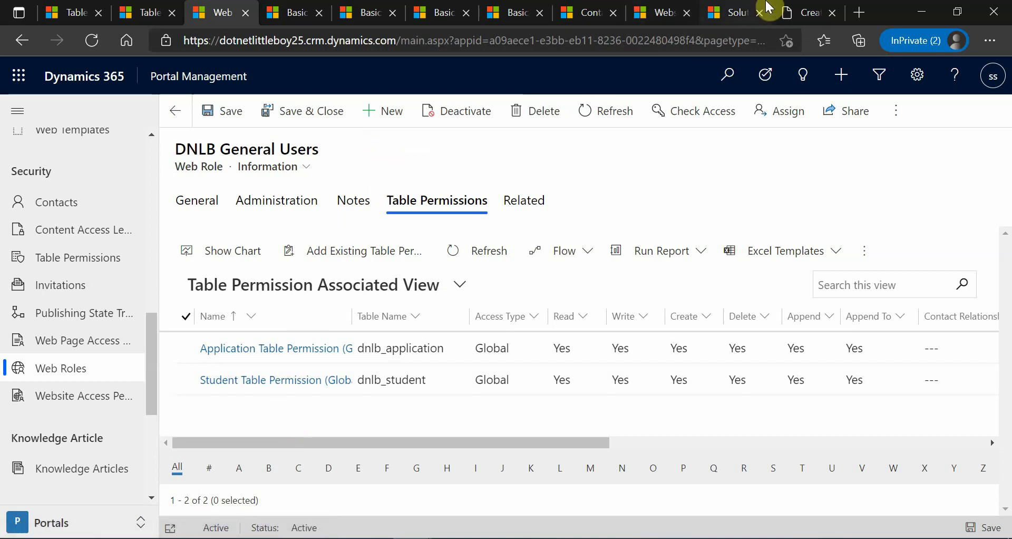
Return the portal to its home page and review the privileges granted in Student Table Permission (Global)
left_click(802, 10)
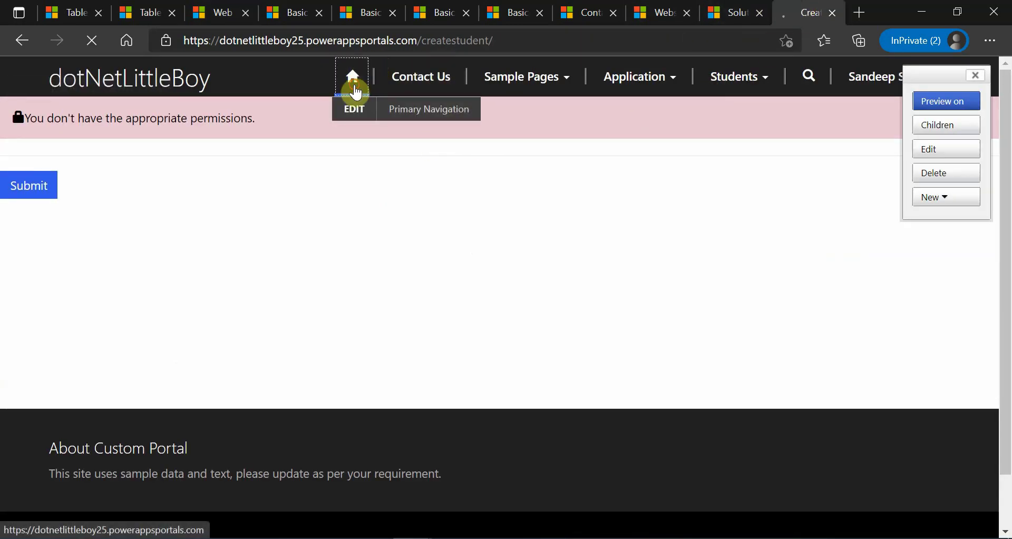
left_click(352, 79)
left_click(79, 12)
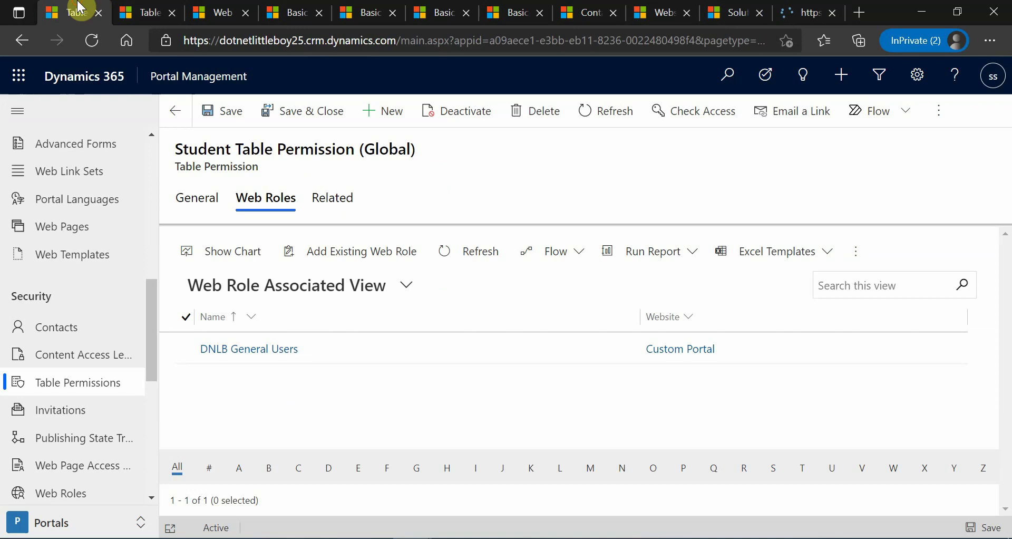
left_click(203, 198)
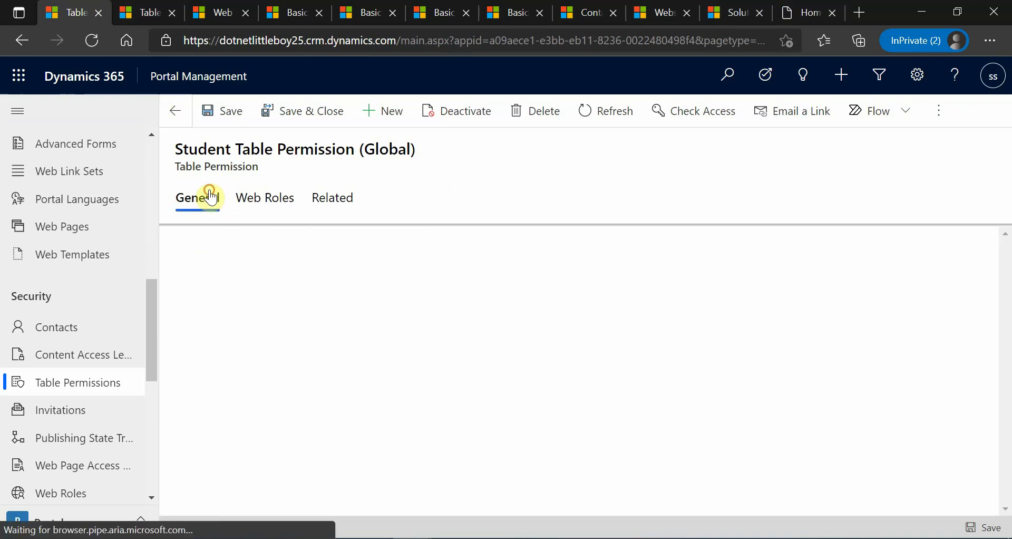
scroll(551, 350, "down", 4)
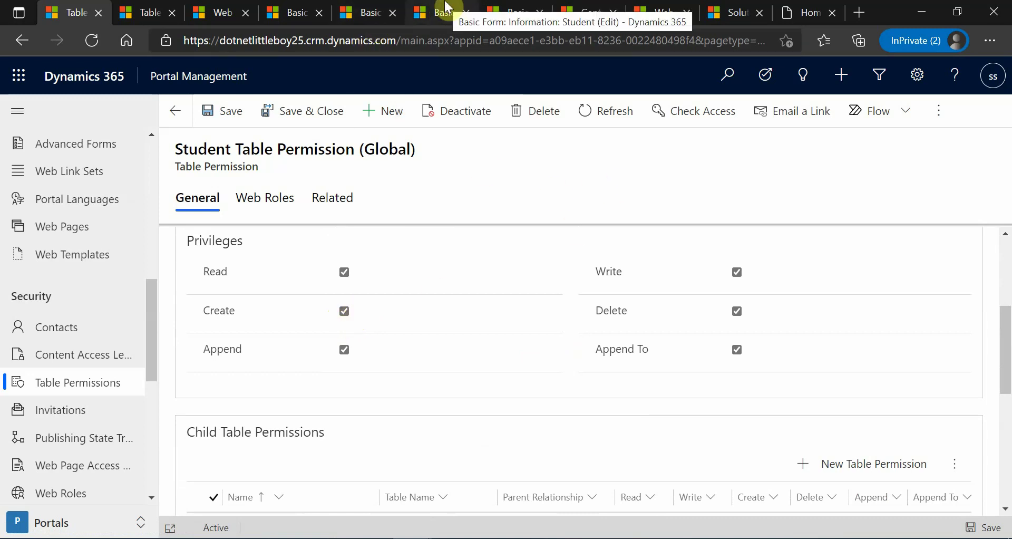
Check the available modes and the table permissions setting of the Student (Insert) basic form
left_click(514, 13)
left_click(366, 304)
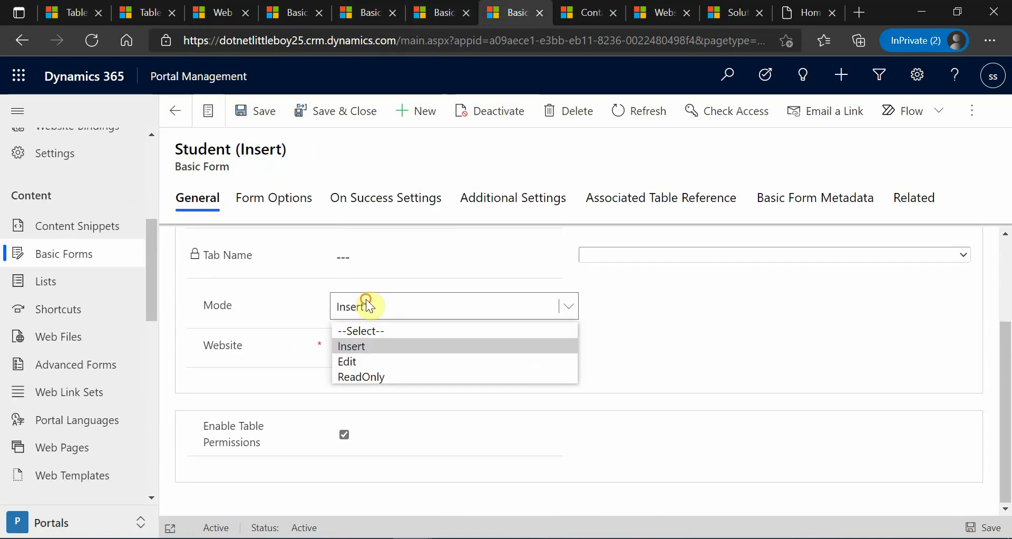
left_click(685, 309)
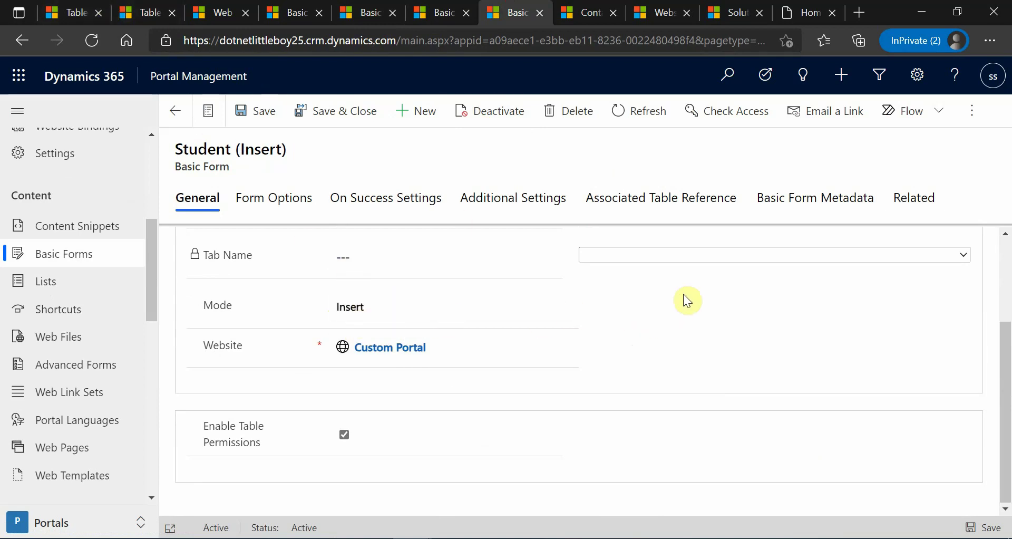
Refresh the Web Roles subgrid in the general details of Student Table Permission (Global)
left_click(66, 11)
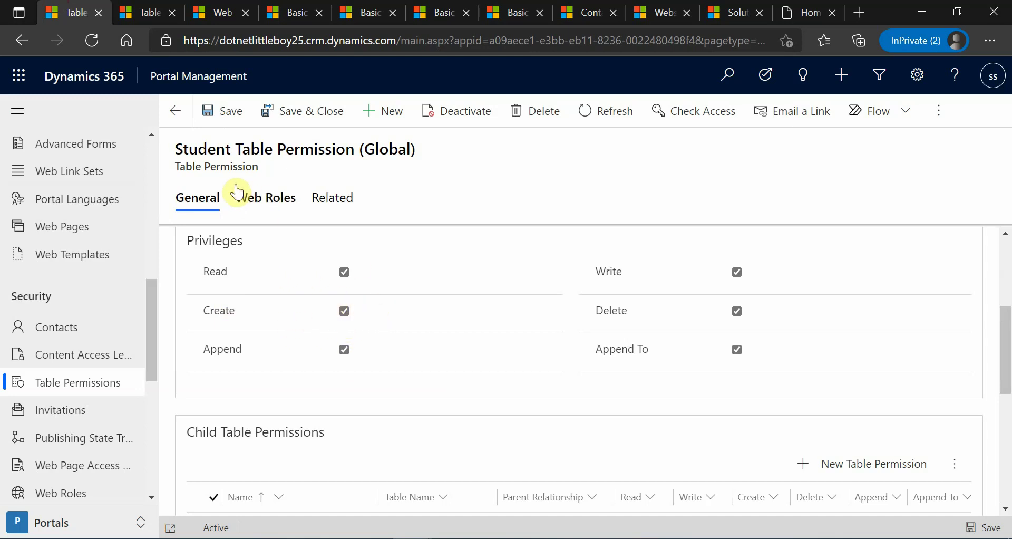
scroll(385, 394, "down", 5)
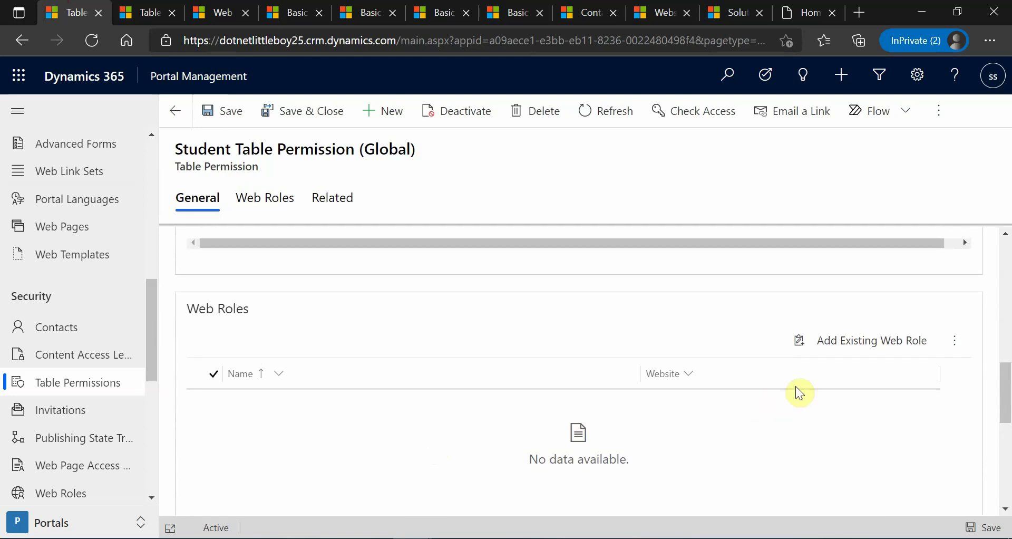
left_click(946, 344)
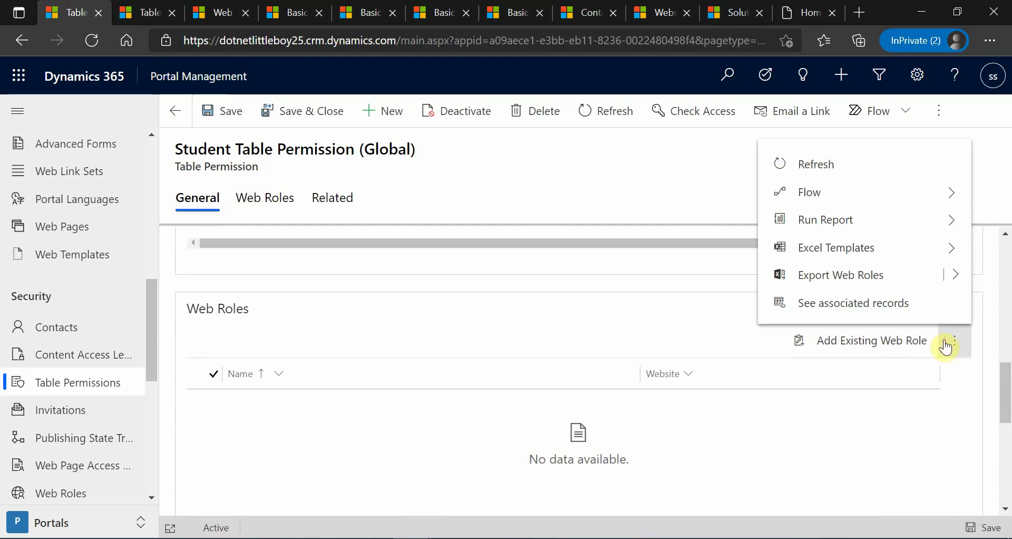
left_click(836, 165)
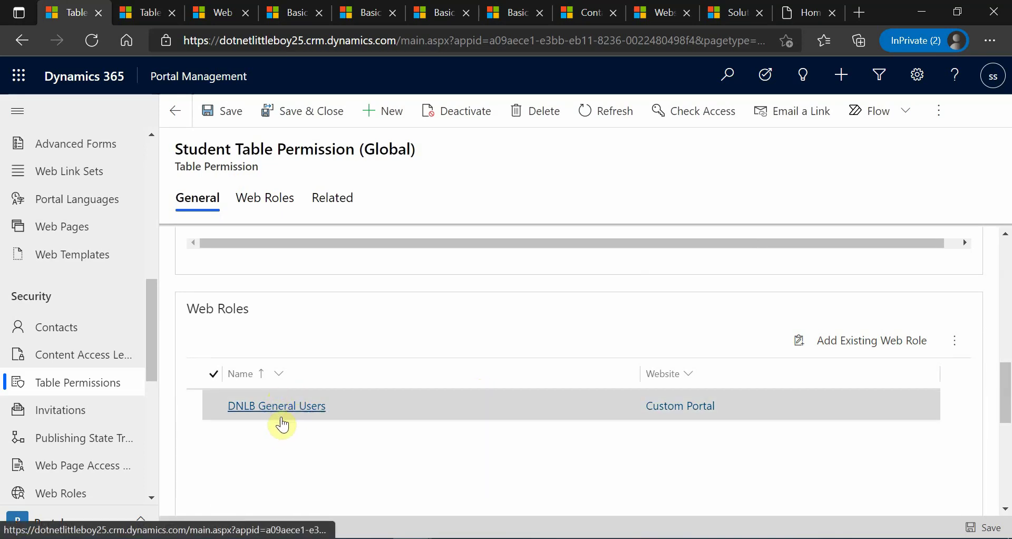
Review the DNLB General Users web role's general settings and open the portal's Create Student page to test access
left_click(790, 12)
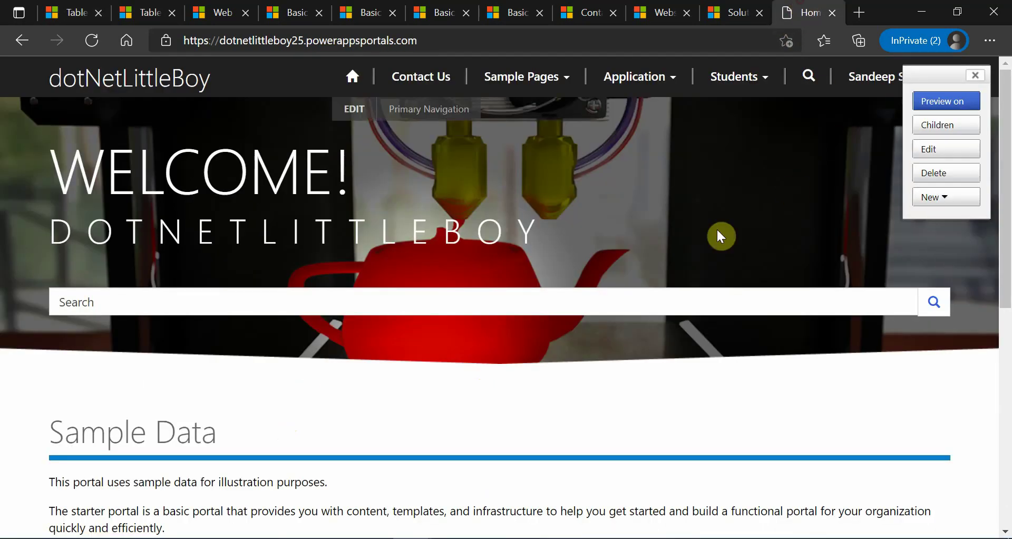
left_click(742, 89)
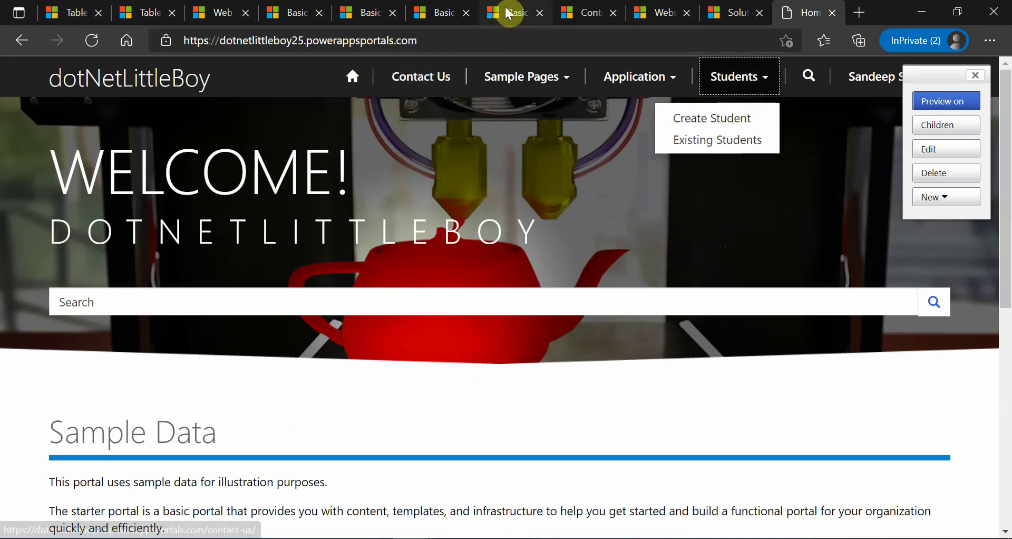
left_click(74, 12)
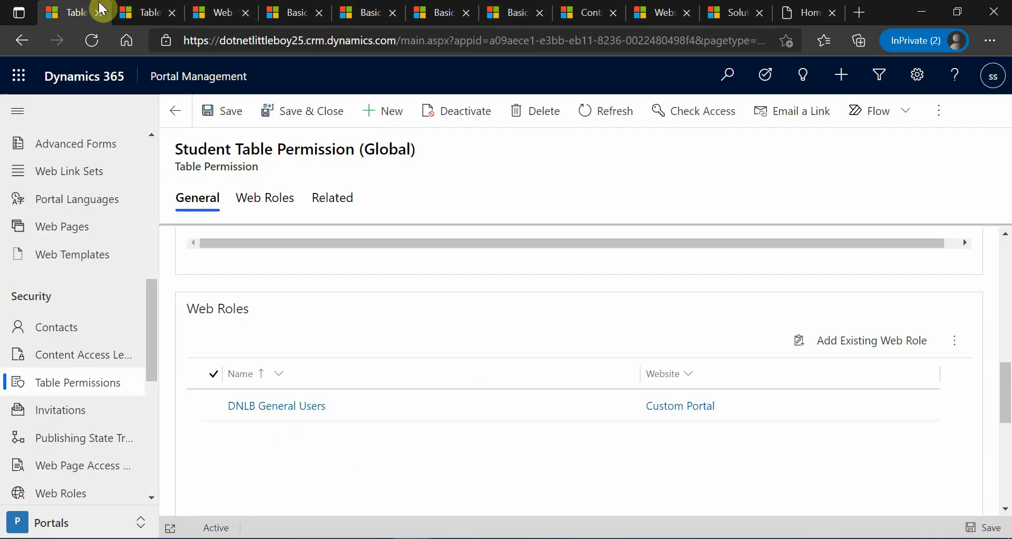
left_click(211, 11)
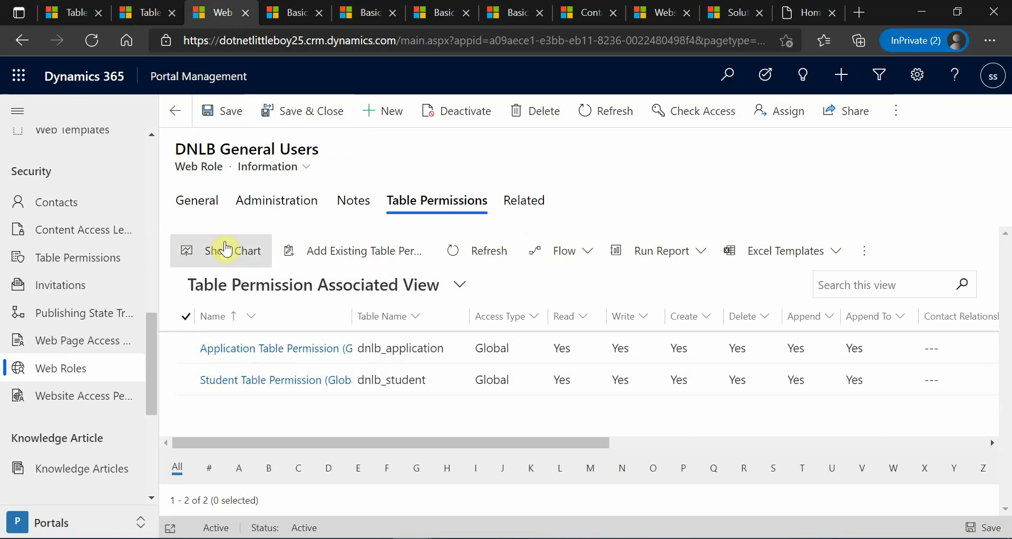
left_click(198, 201)
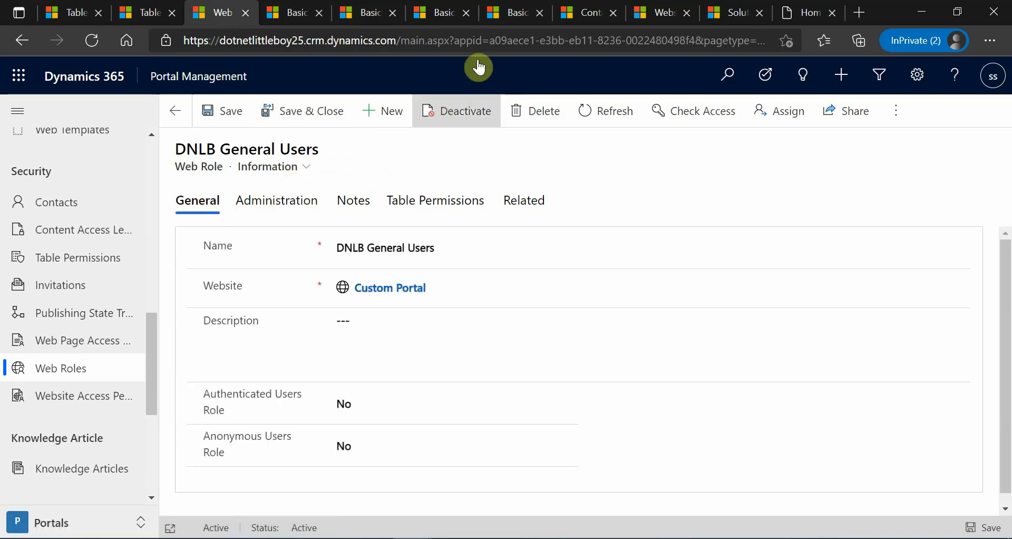
left_click(577, 13)
left_click(814, 13)
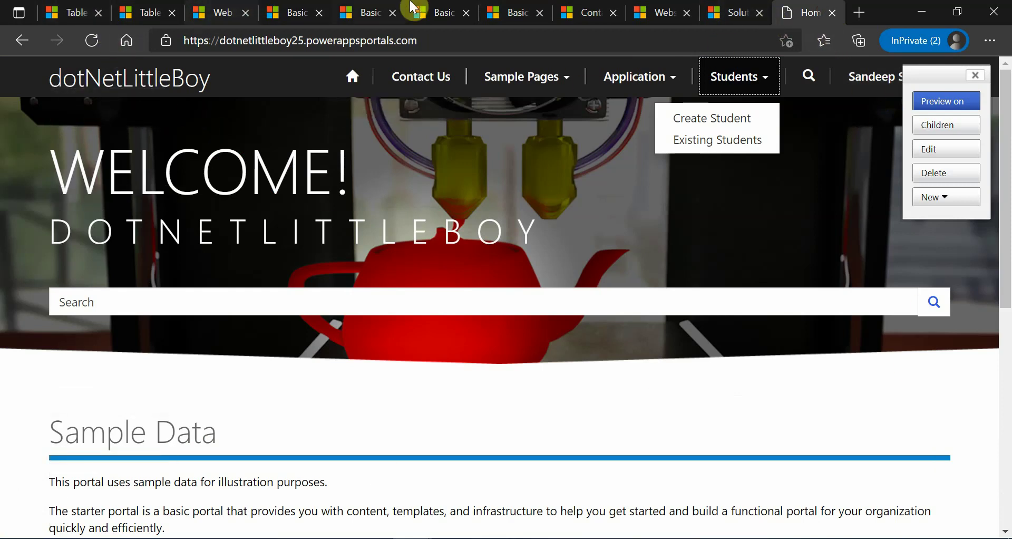
left_click(713, 118)
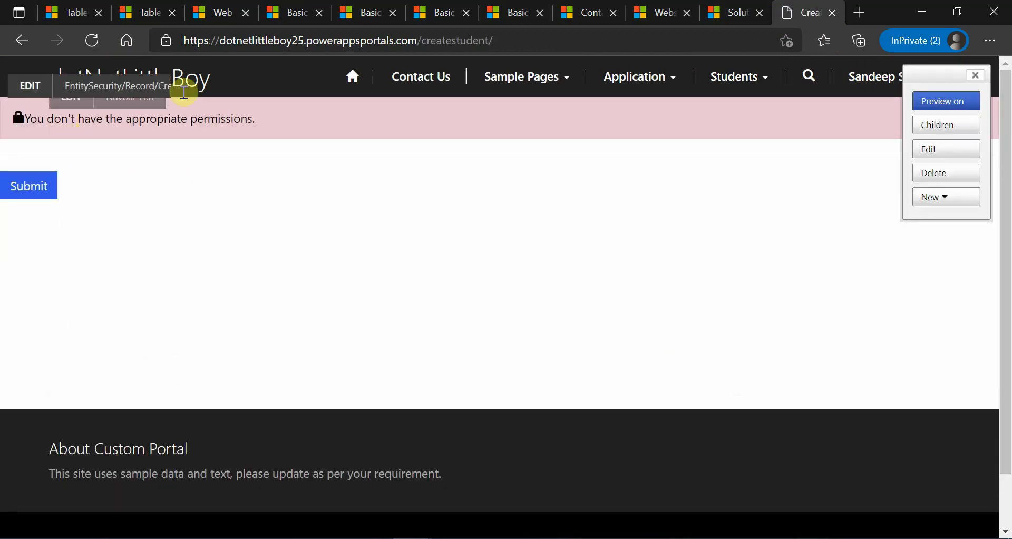
Examine the portal contact's details and the general settings and table permissions of the DNLB General Users web role
left_click(598, 8)
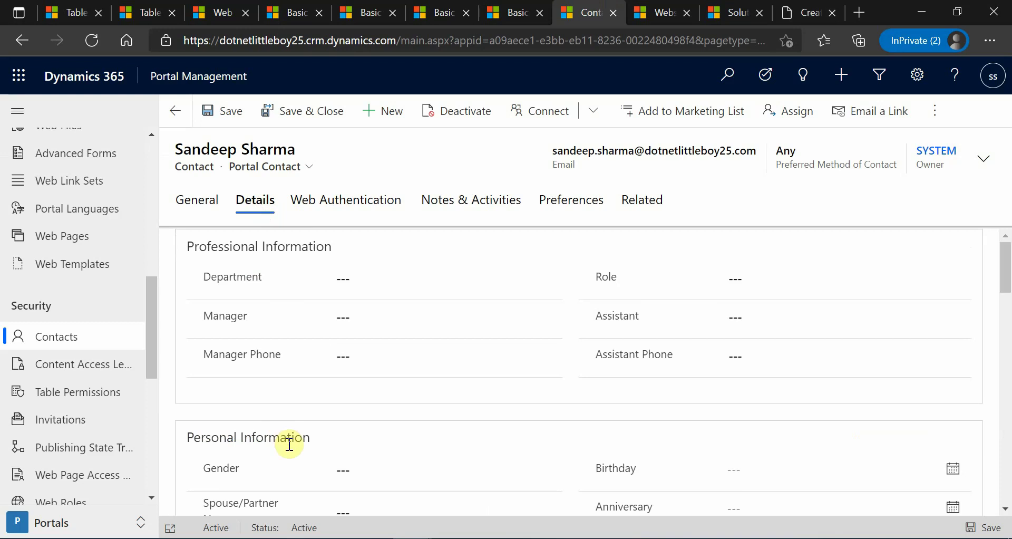
scroll(348, 431, "down", 7)
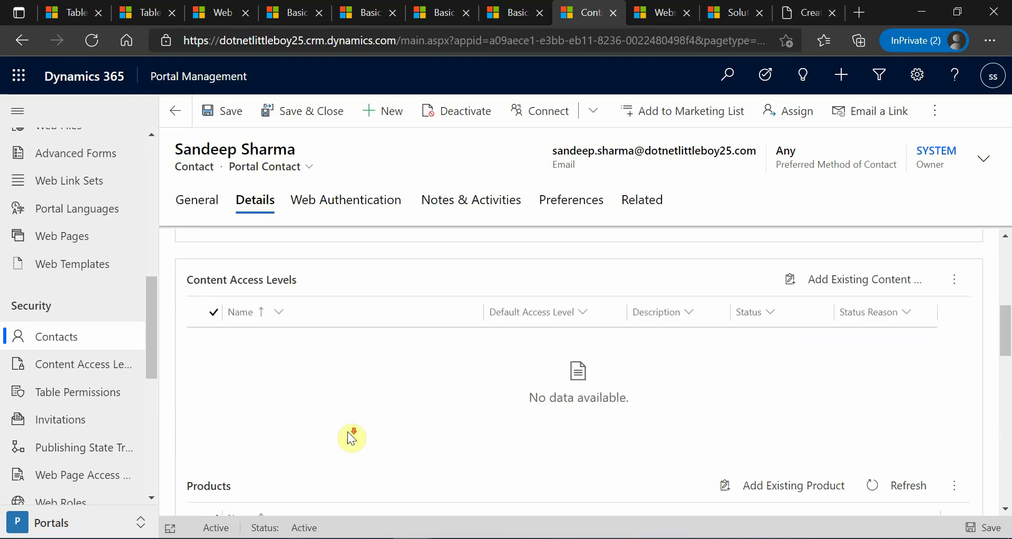
left_click(206, 10)
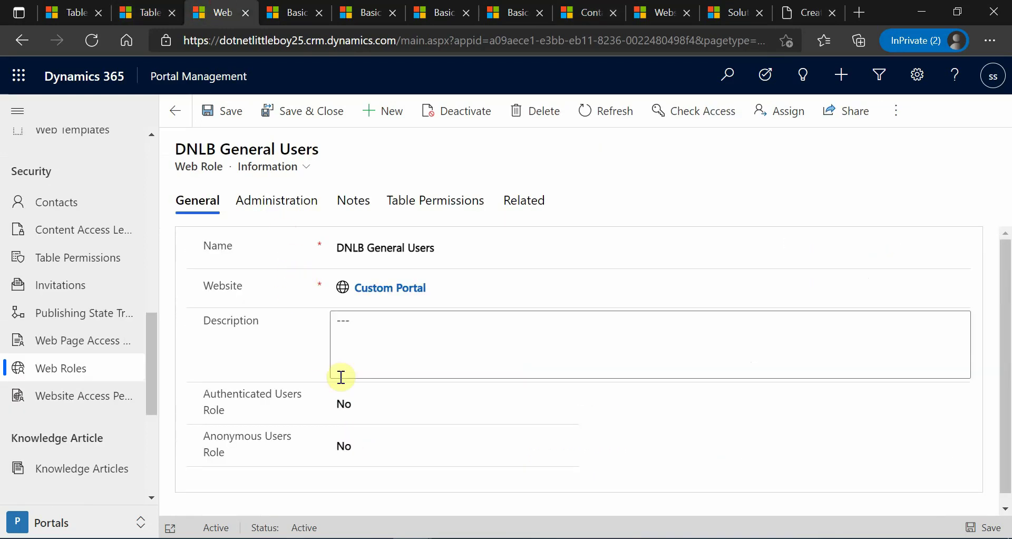
scroll(342, 377, "up", 1)
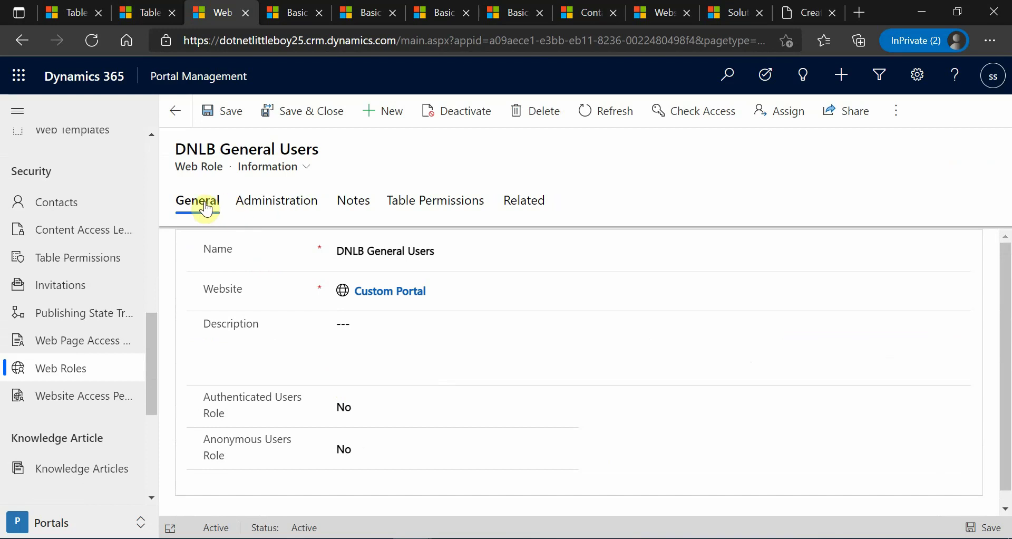
left_click(449, 203)
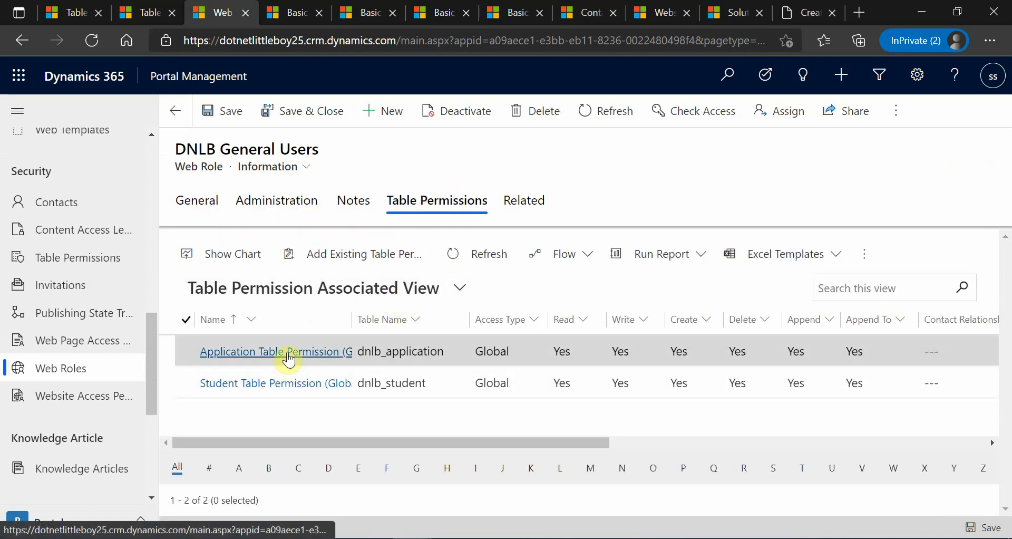
Add the DNLB General Users web role of Custom Portal to the portal contact's web roles
left_click(587, 12)
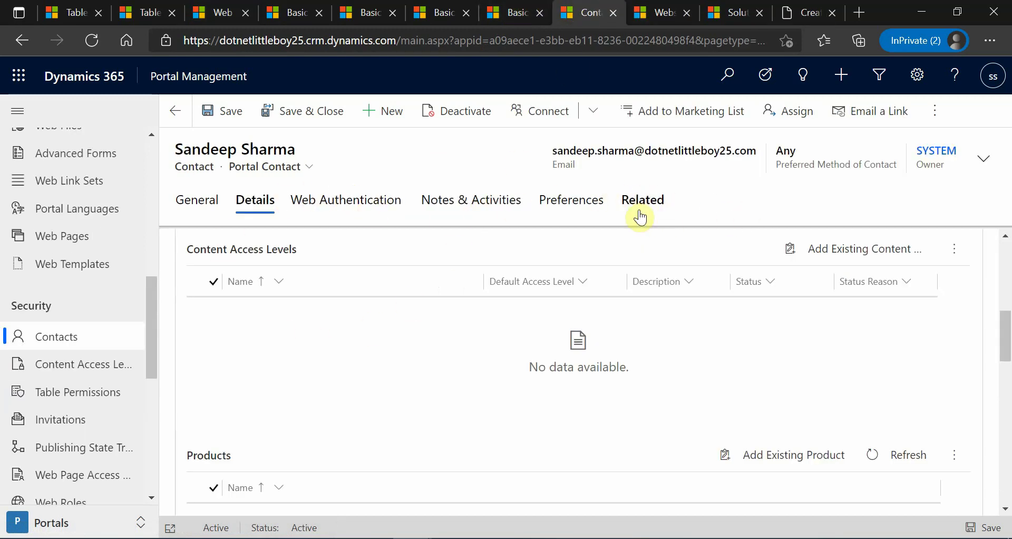
scroll(472, 375, "down", 8)
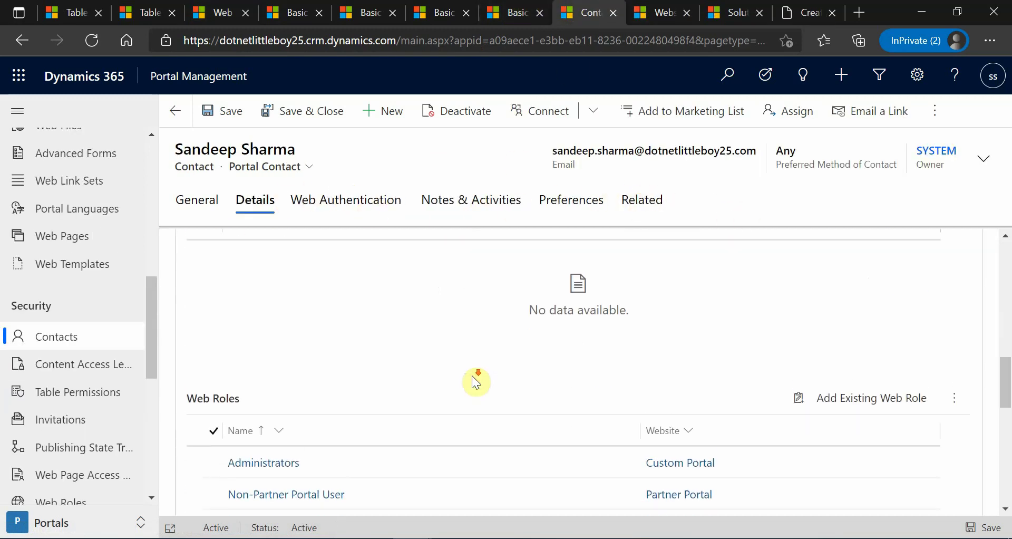
scroll(610, 348, "up", 2)
left_click(849, 313)
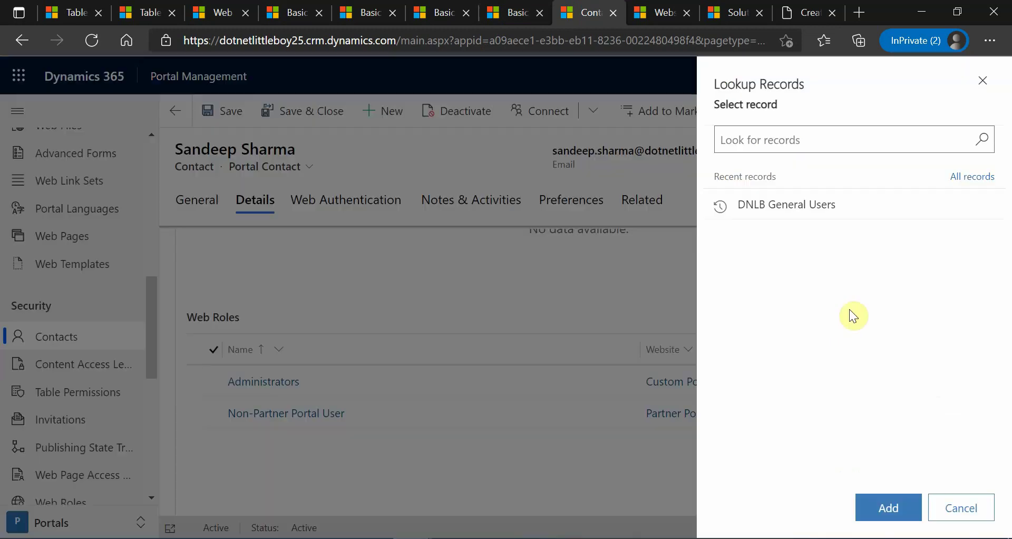
left_click(763, 132)
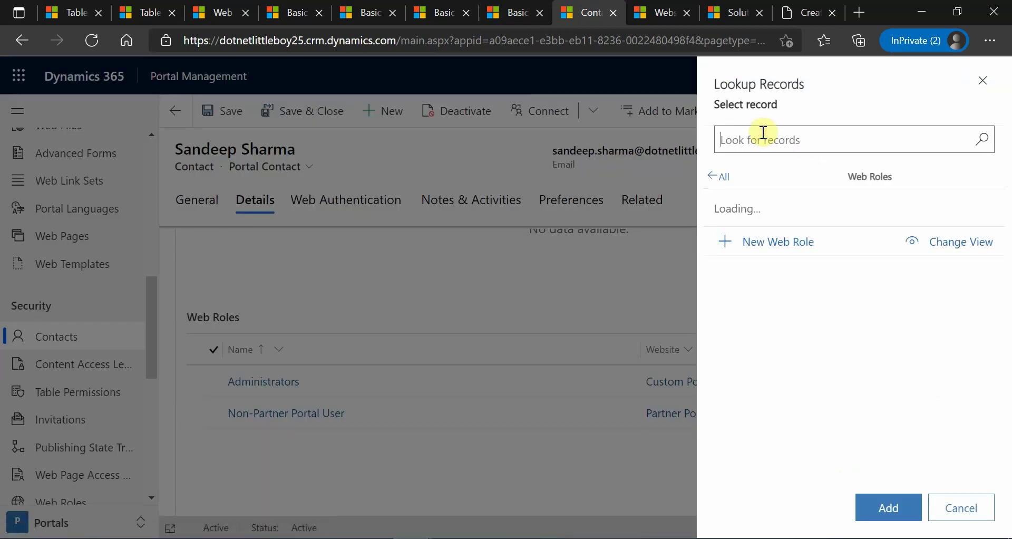
scroll(944, 327, "down", 2)
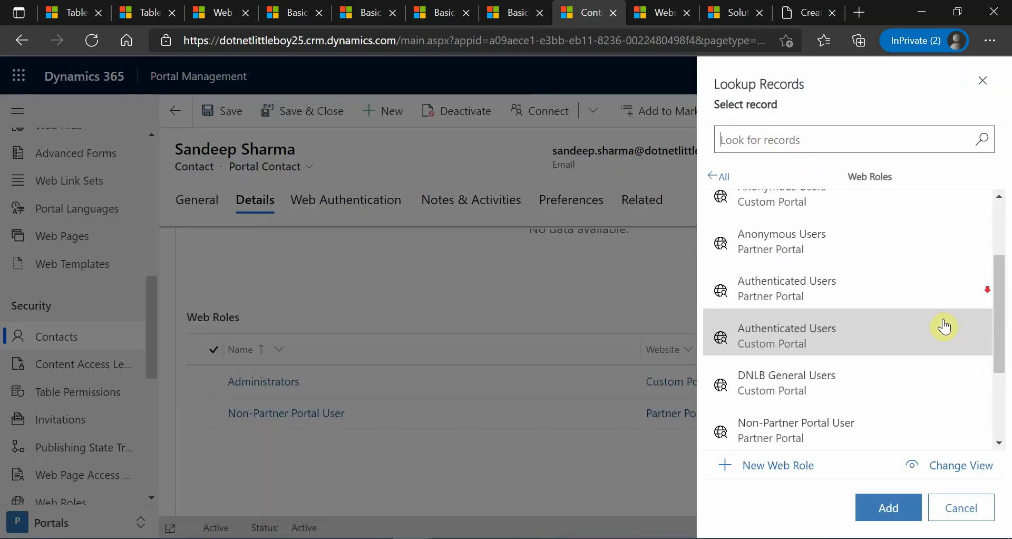
left_click(800, 375)
left_click(865, 506)
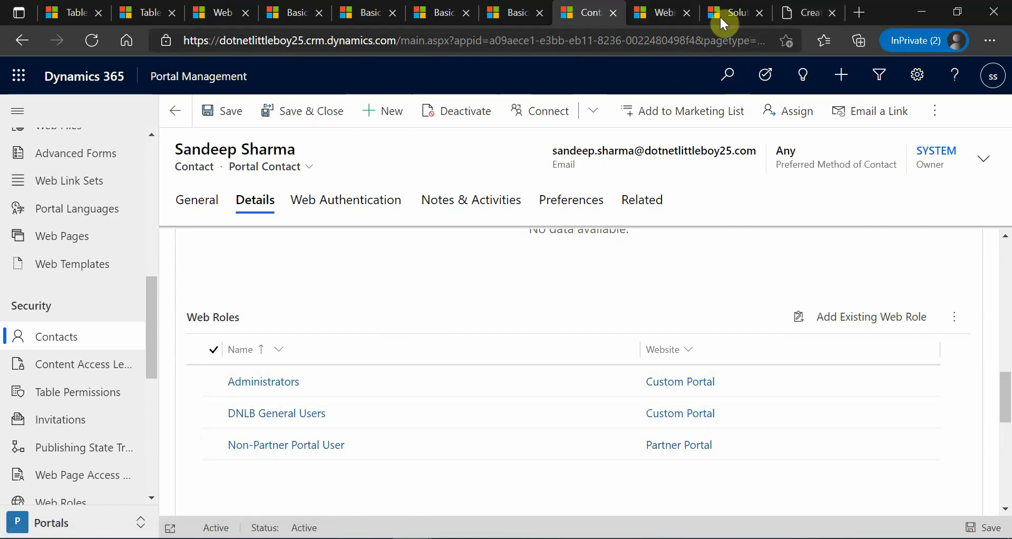
Test access to the portal's Create Student page from the home page, retrying after returning home
left_click(804, 13)
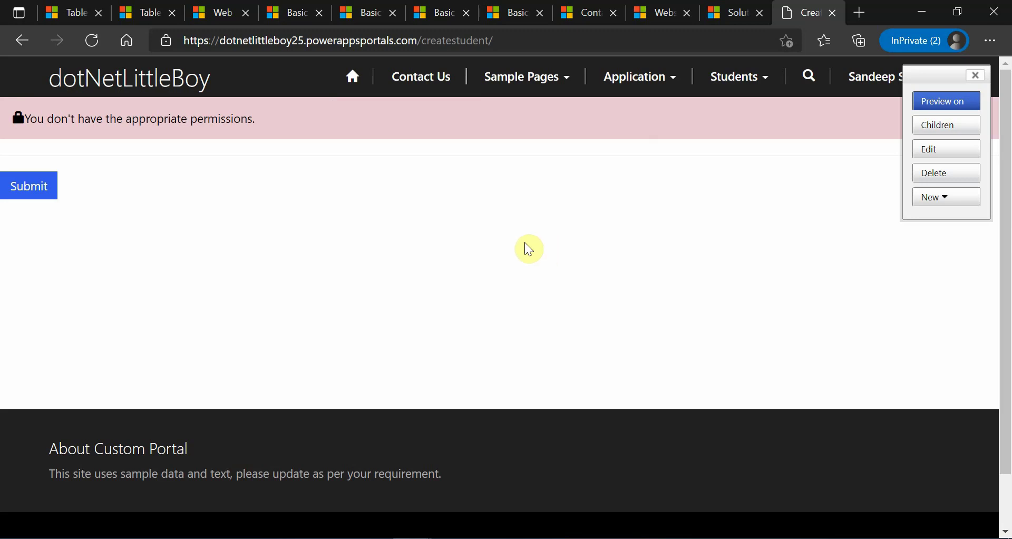
left_click(352, 76)
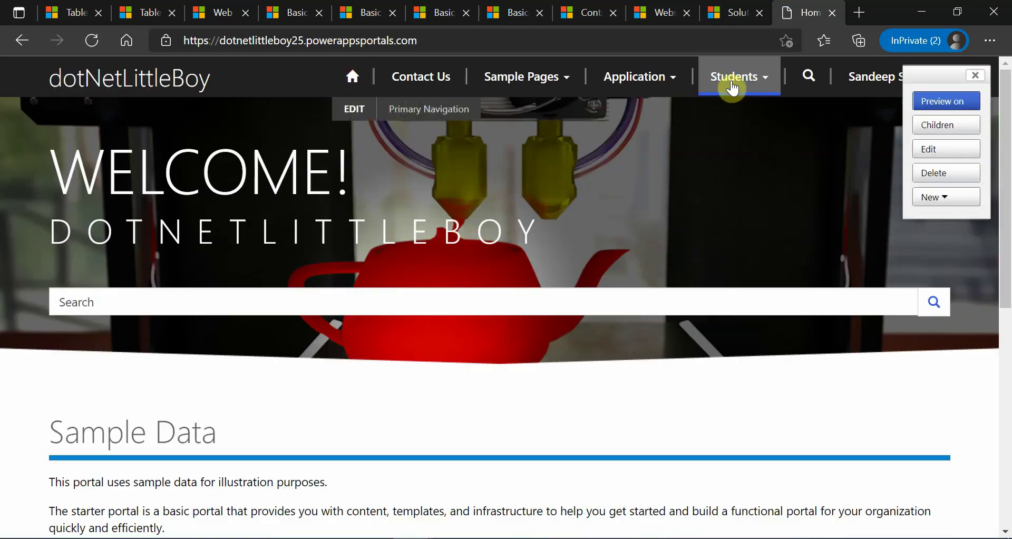
left_click(733, 87)
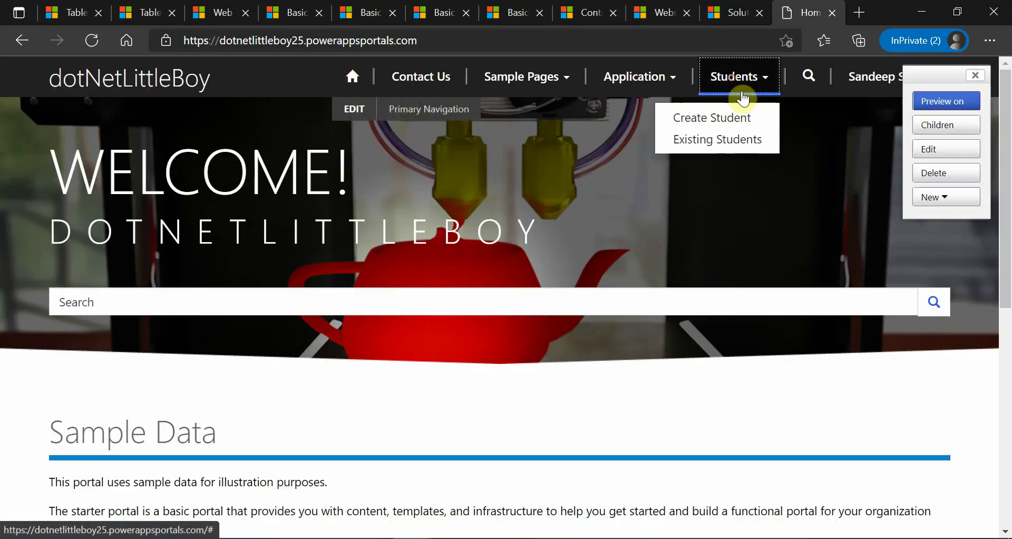
left_click(736, 118)
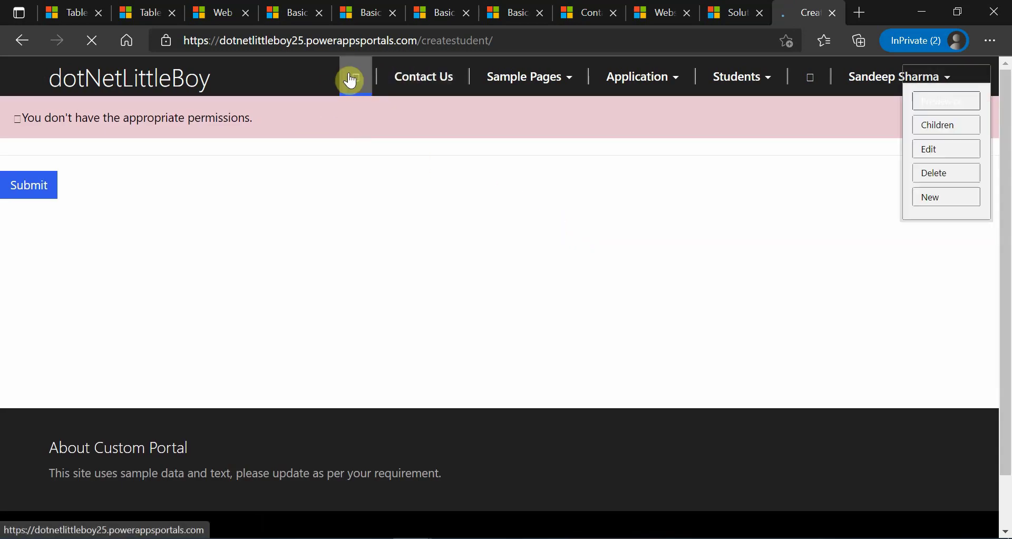
left_click(353, 77)
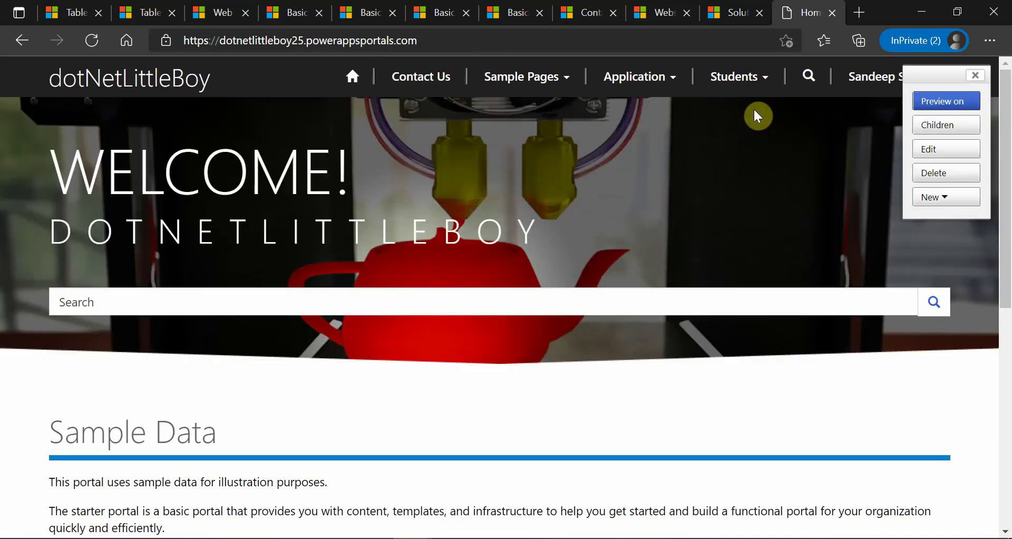
left_click(976, 75)
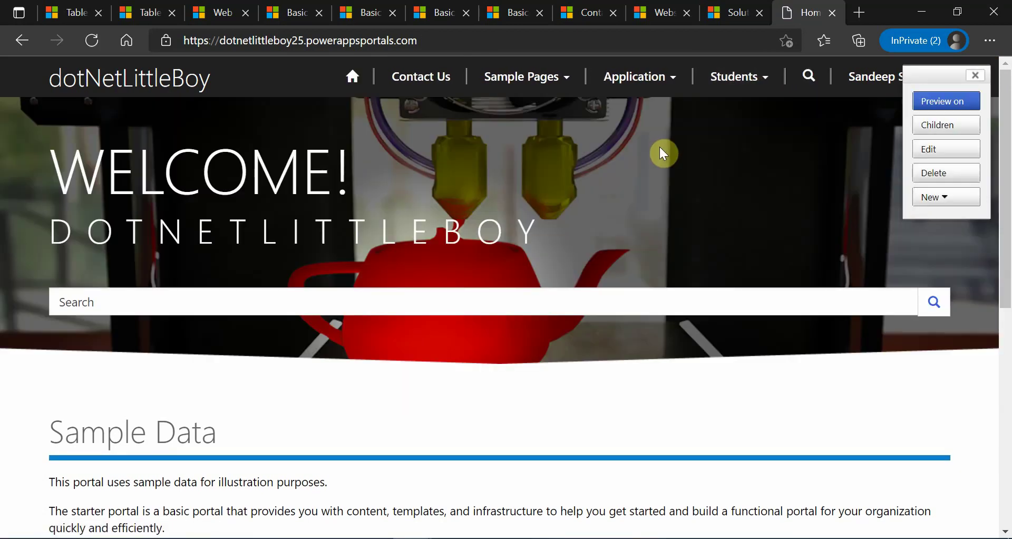
left_click(740, 84)
left_click(739, 118)
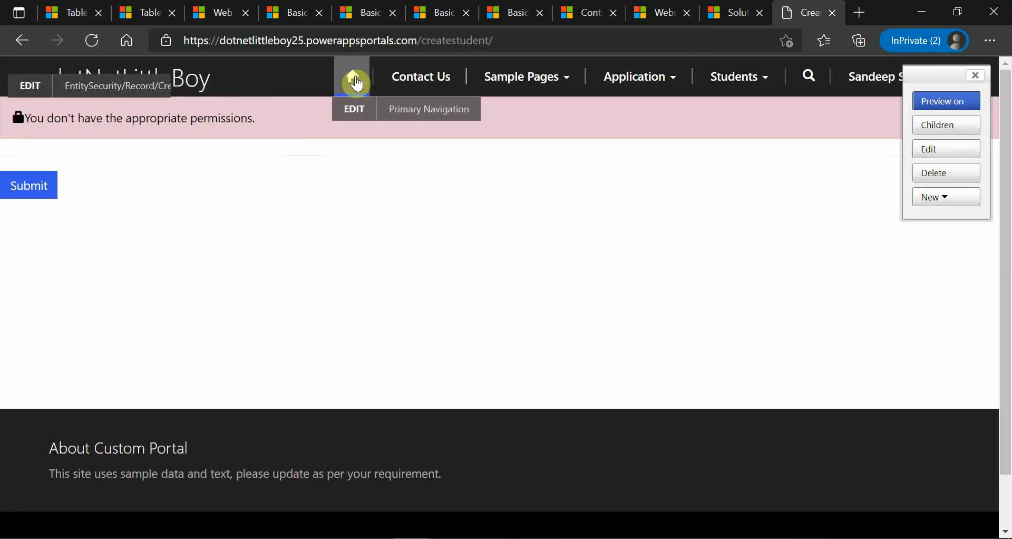
left_click(354, 87)
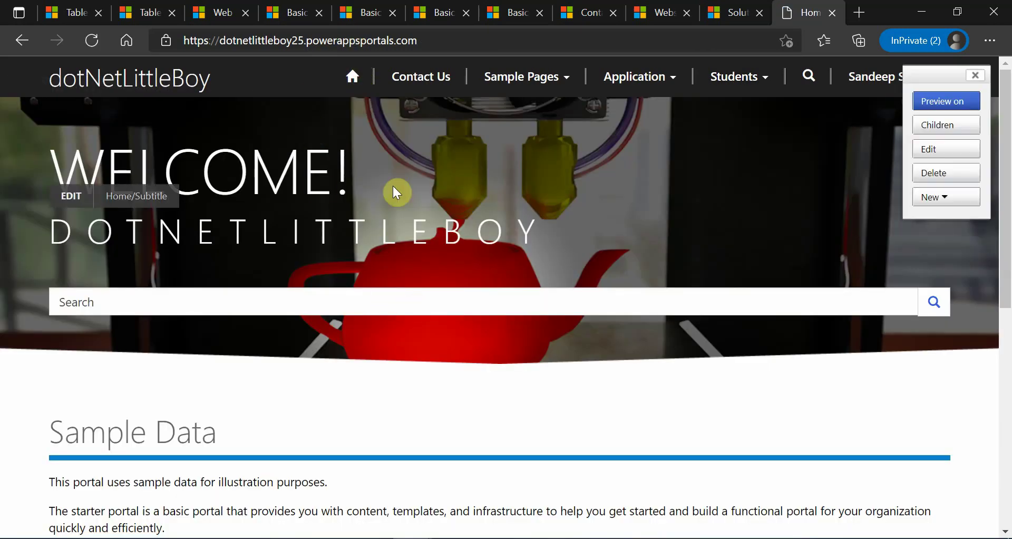
Check the contact's assigned web roles, then reopen the portal's Create Student page and look through its form fields
left_click(582, 12)
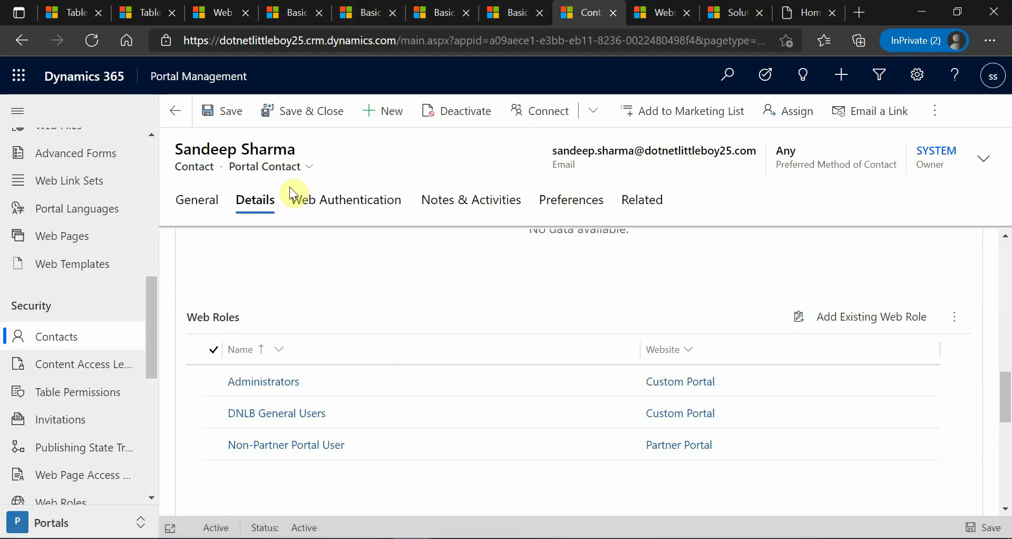
left_click(807, 12)
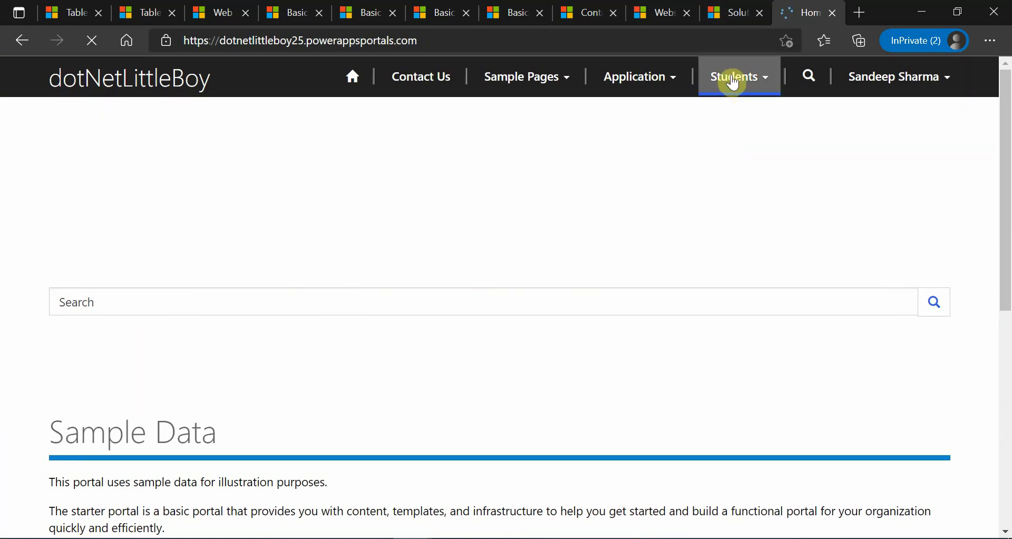
left_click(738, 77)
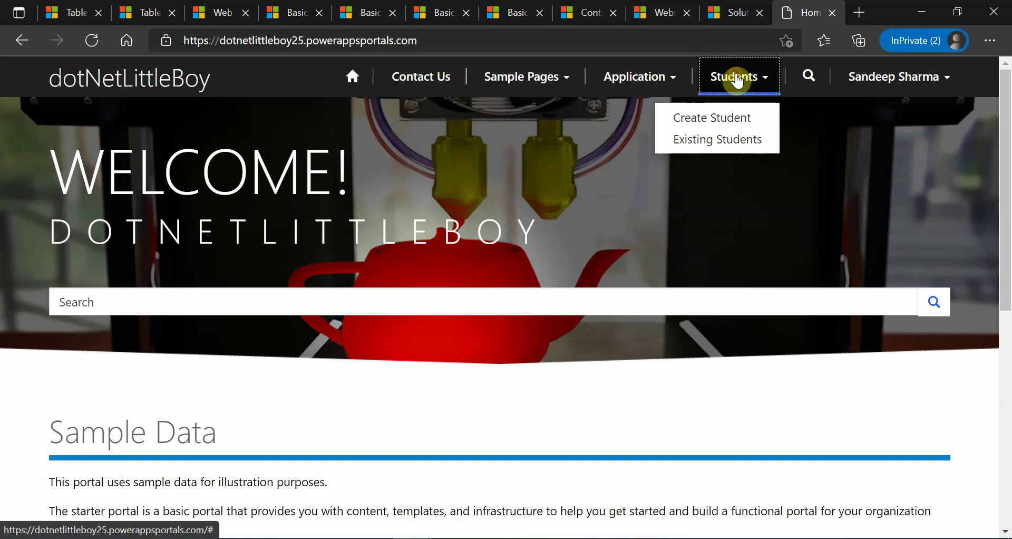
left_click(716, 121)
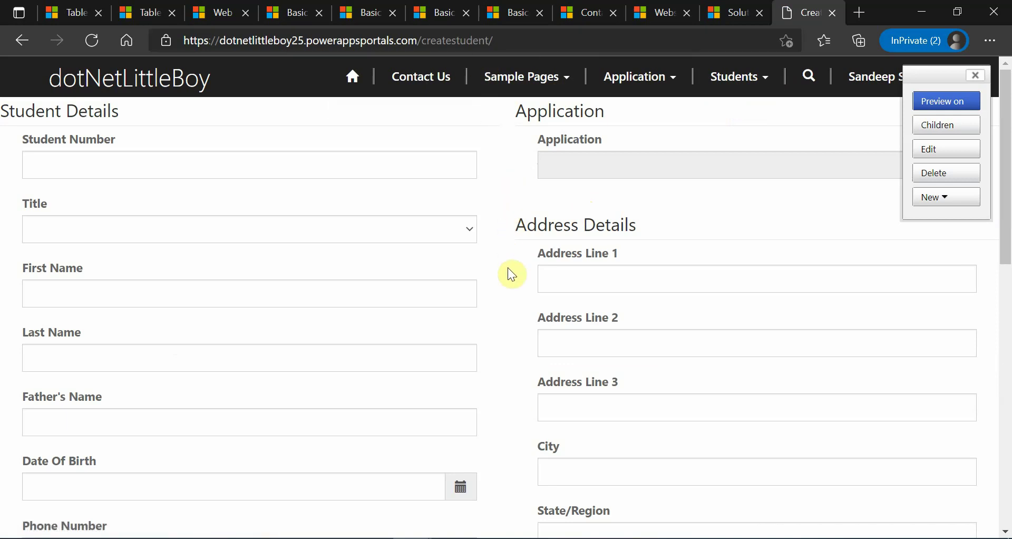
scroll(517, 312, "down", 5)
scroll(517, 316, "up", 5)
scroll(519, 318, "down", 4)
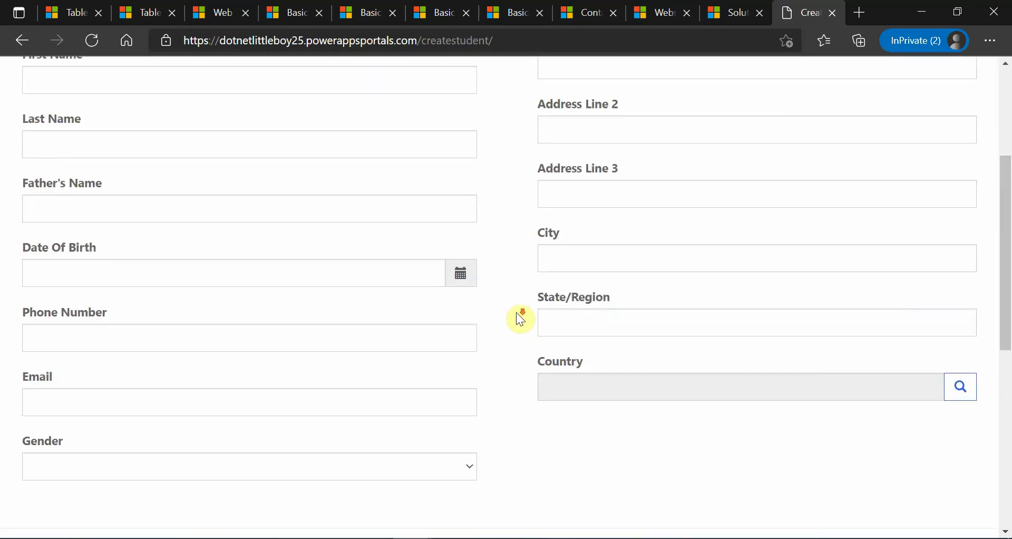
scroll(521, 318, "up", 4)
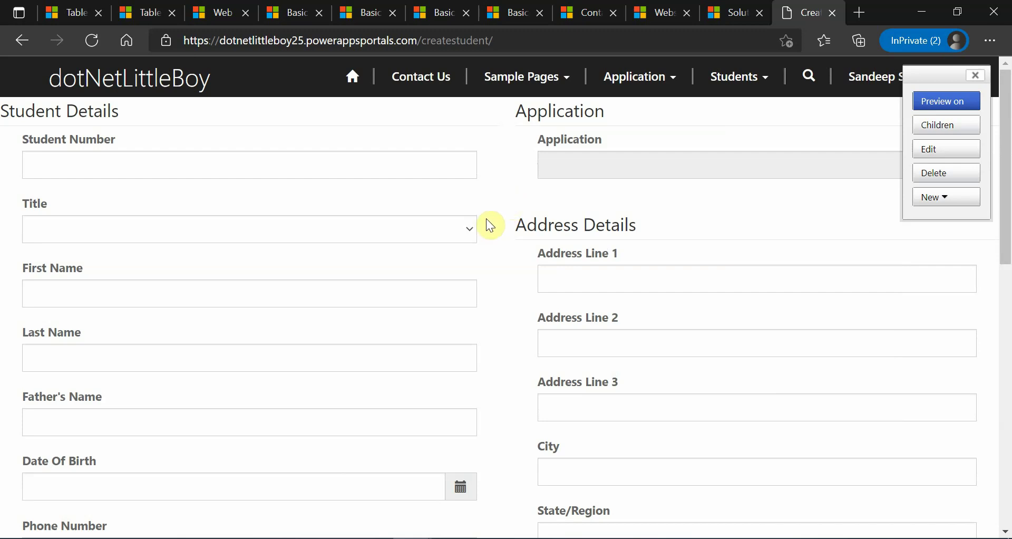
Review the web roles of Application Table Permission (Global) and the contact, the DNLB General Users settings, and the Application (Edit) form's table permissions setting
left_click(145, 11)
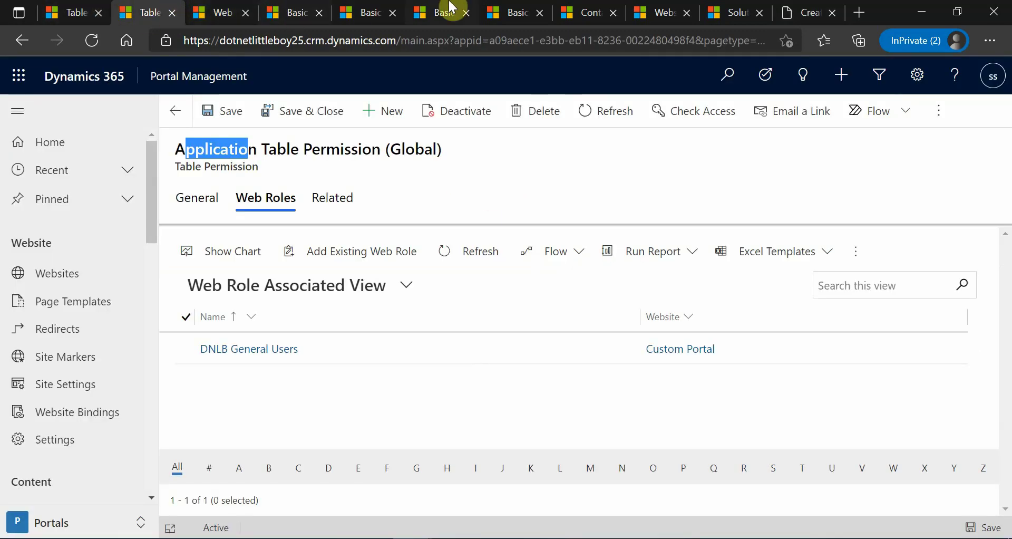
left_click(589, 12)
scroll(466, 332, "up", 2)
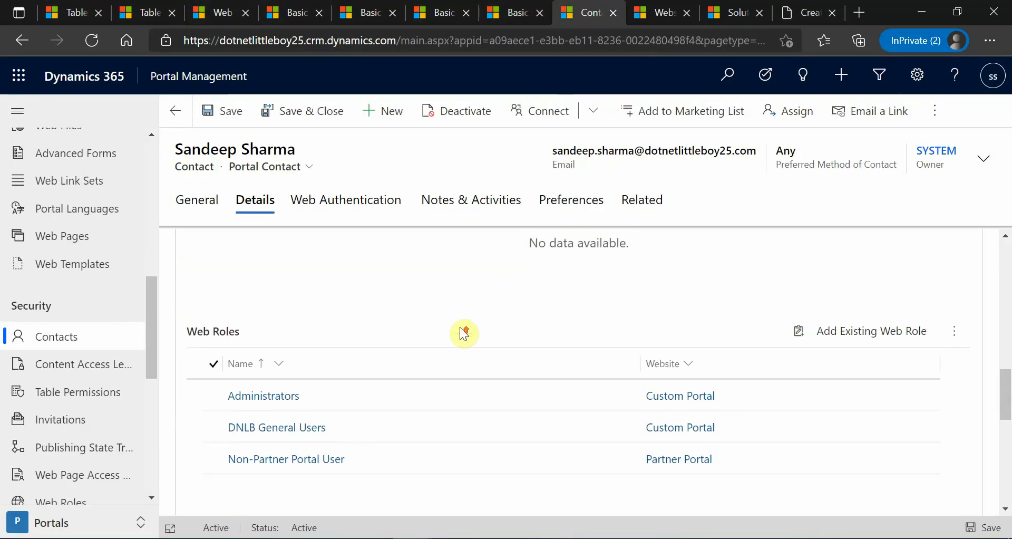
left_click(224, 11)
left_click(203, 200)
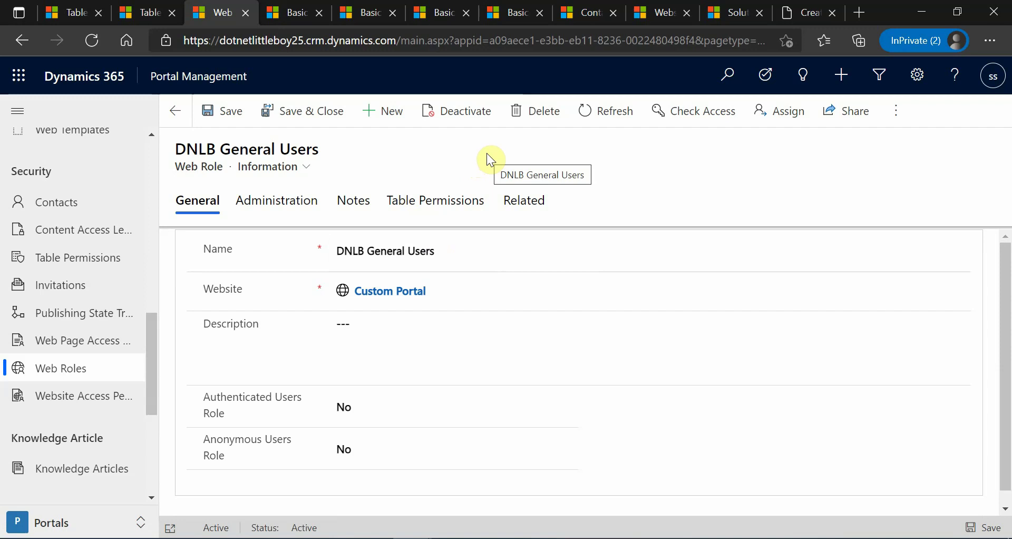
left_click(293, 6)
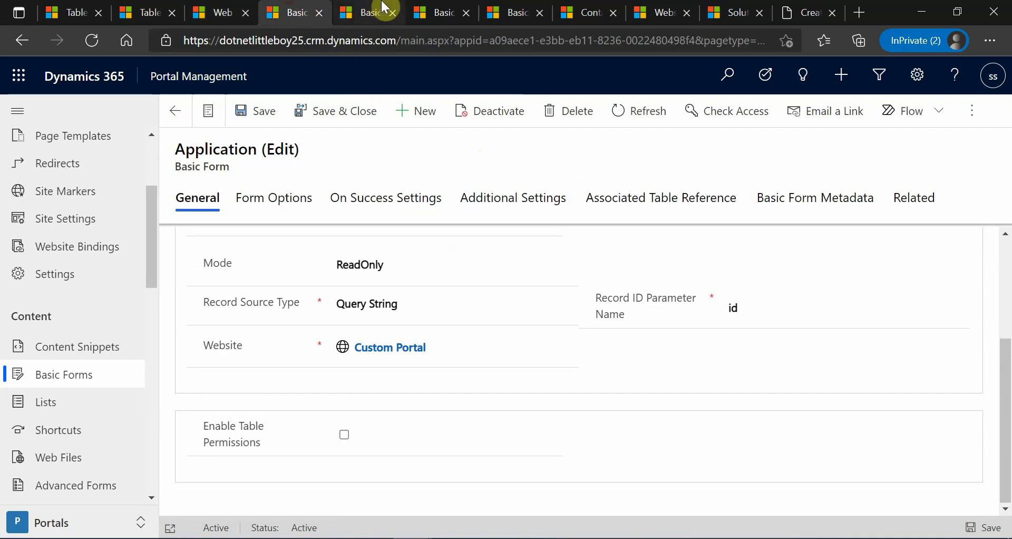
left_click(369, 8)
left_click(311, 8)
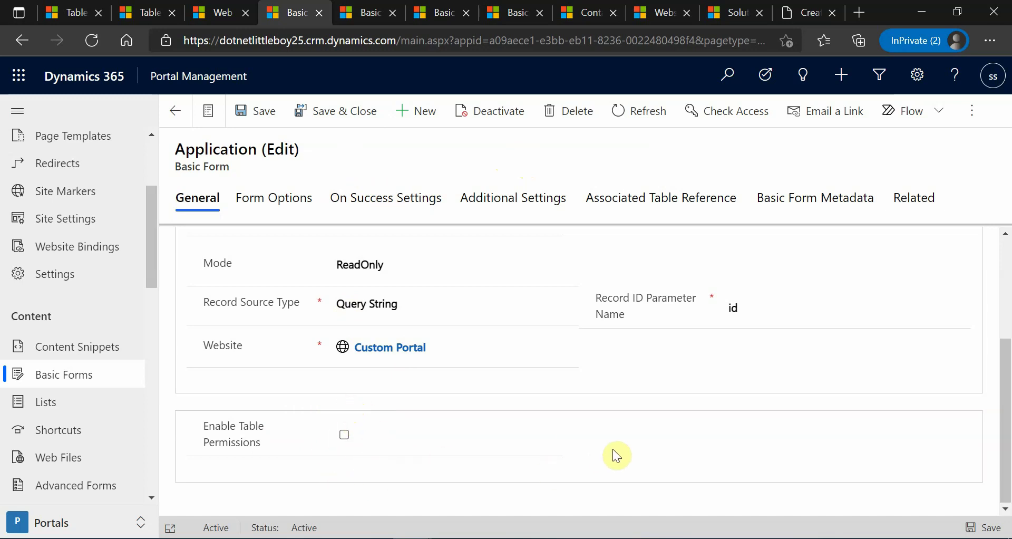
Sign out of the portal and check access to the Create Student page as an anonymous visitor
left_click(799, 13)
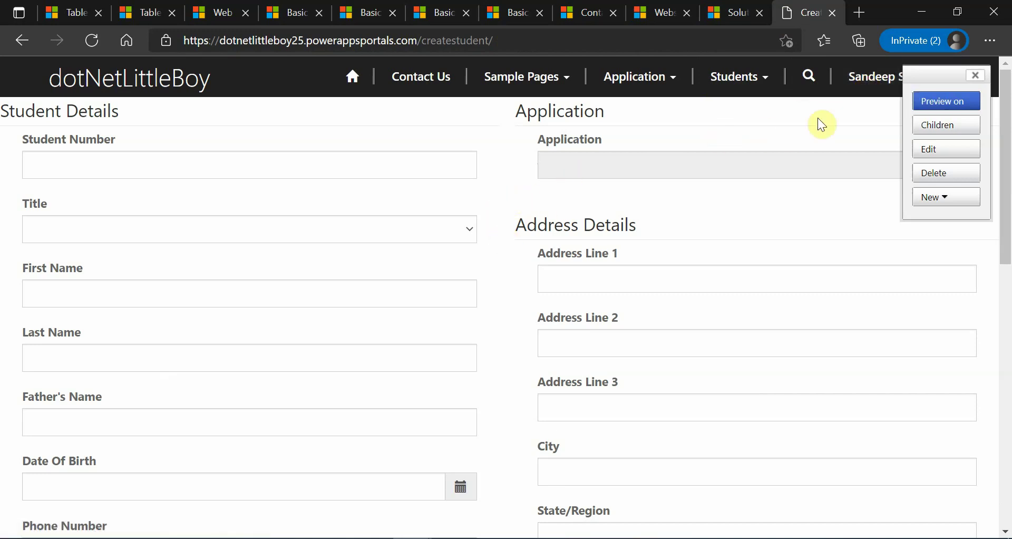
left_click(873, 79)
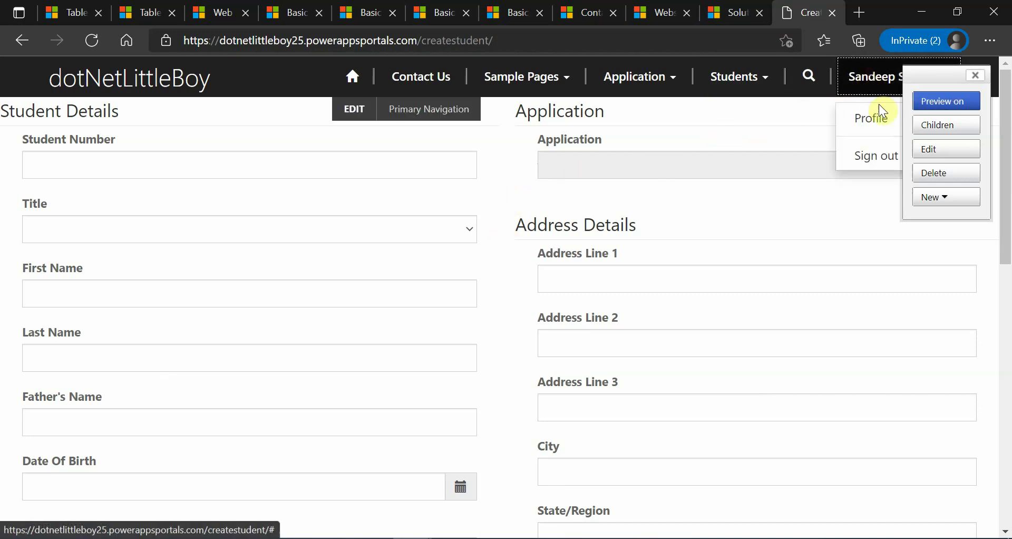
left_click(867, 154)
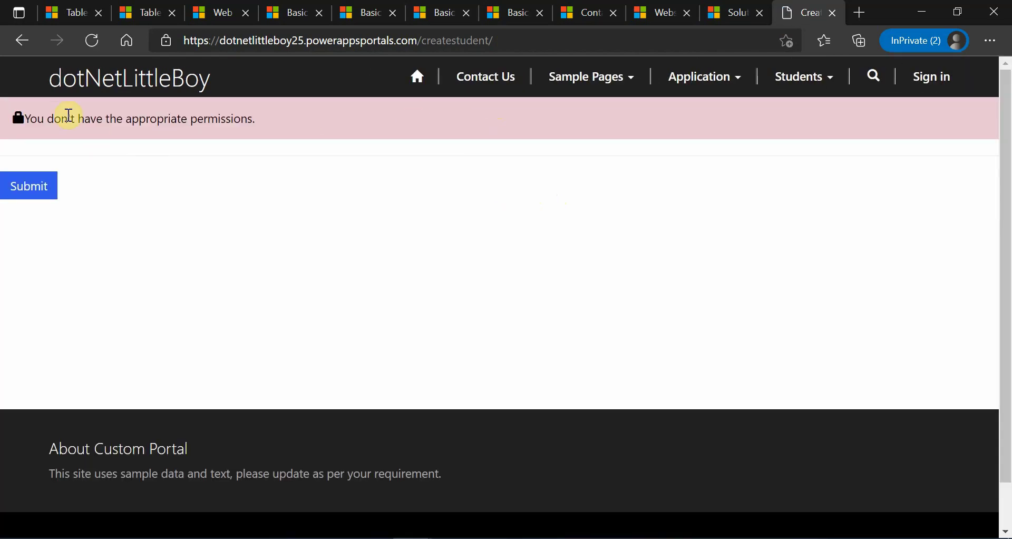
left_click_drag(53, 116, 295, 125)
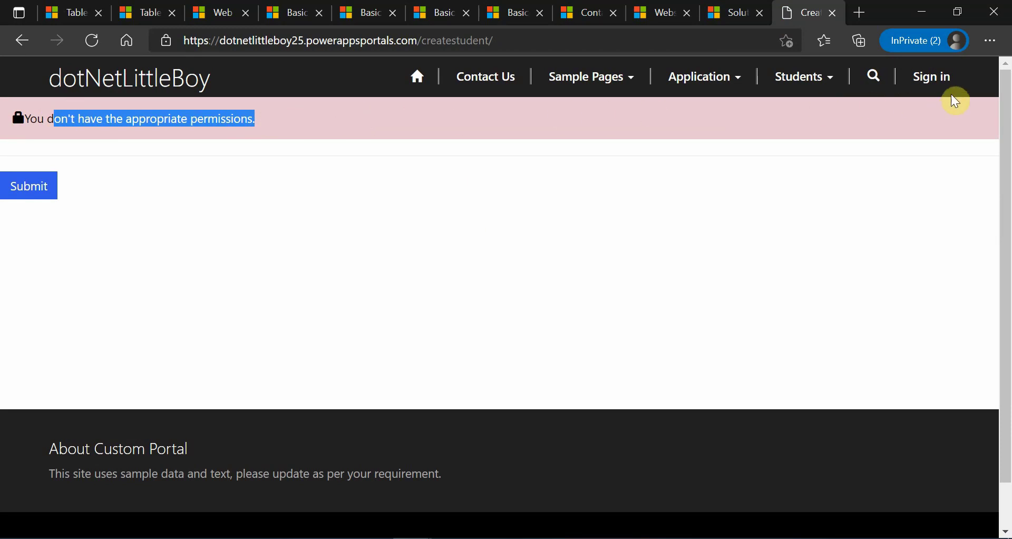
left_click(257, 132)
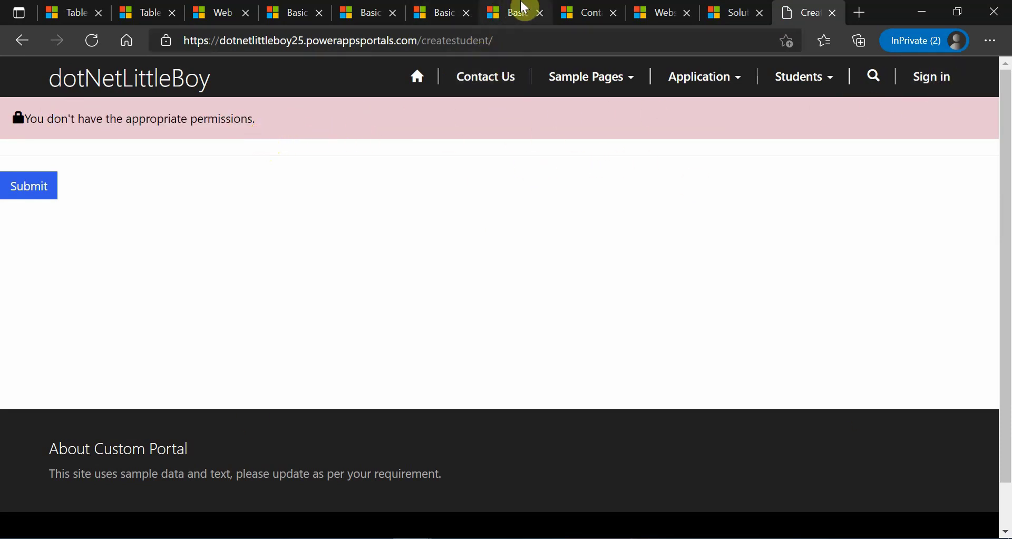
Check the Application (Edit) basic form's general settings, then open the portal's Create Application page while signed out and look over its fields
left_click(293, 11)
scroll(372, 326, "up", 2)
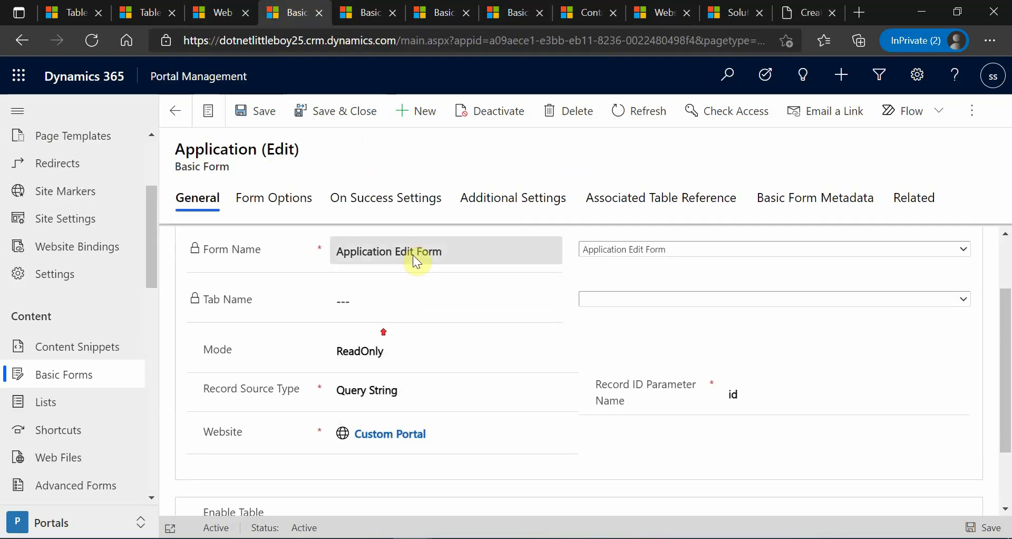
left_click(824, 6)
left_click(683, 89)
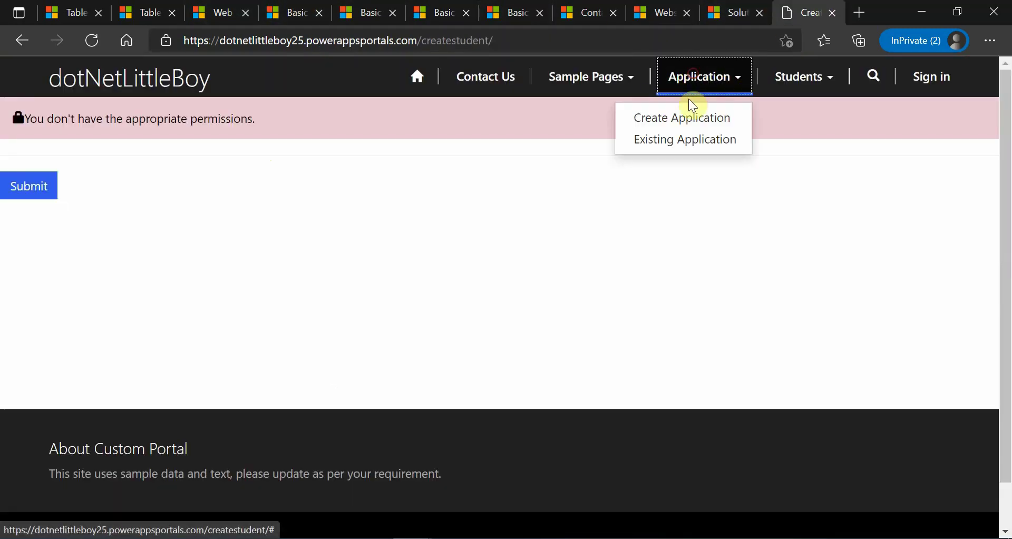
left_click(681, 119)
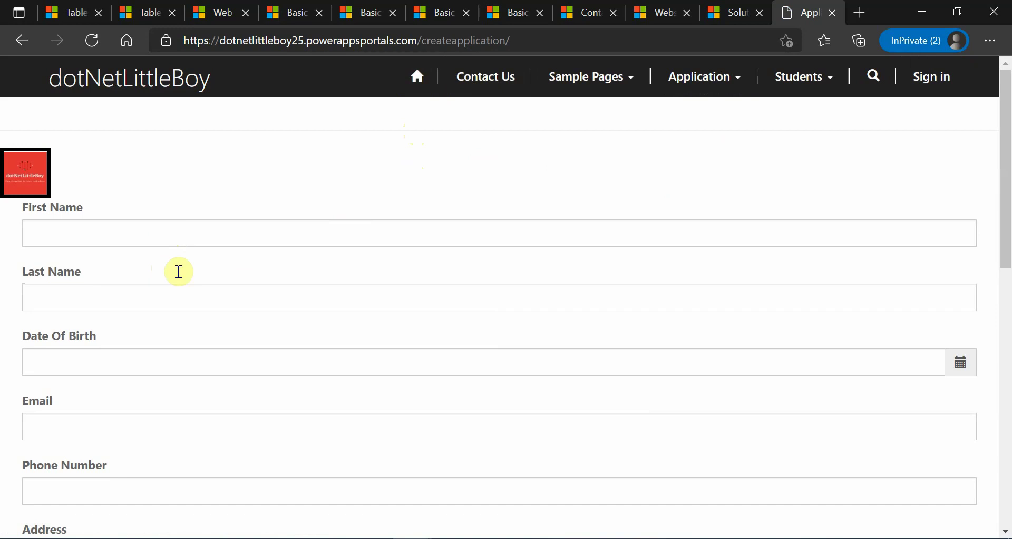
scroll(309, 361, "down", 2)
scroll(328, 373, "up", 2)
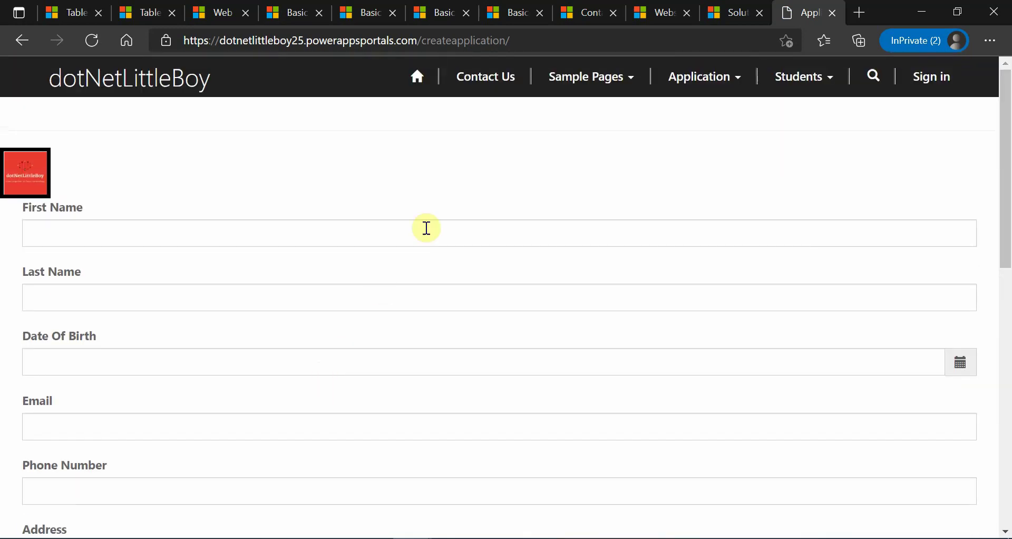
Review the Application (insert) form's table permissions setting and the web roles assigned to Student Table Permission (Global) and the portal contact
left_click(369, 12)
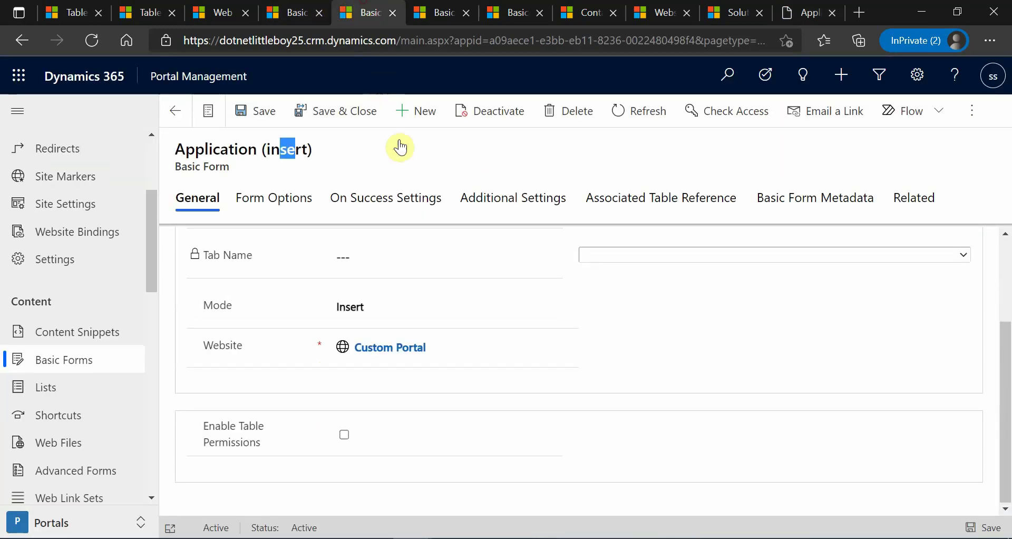
left_click(73, 13)
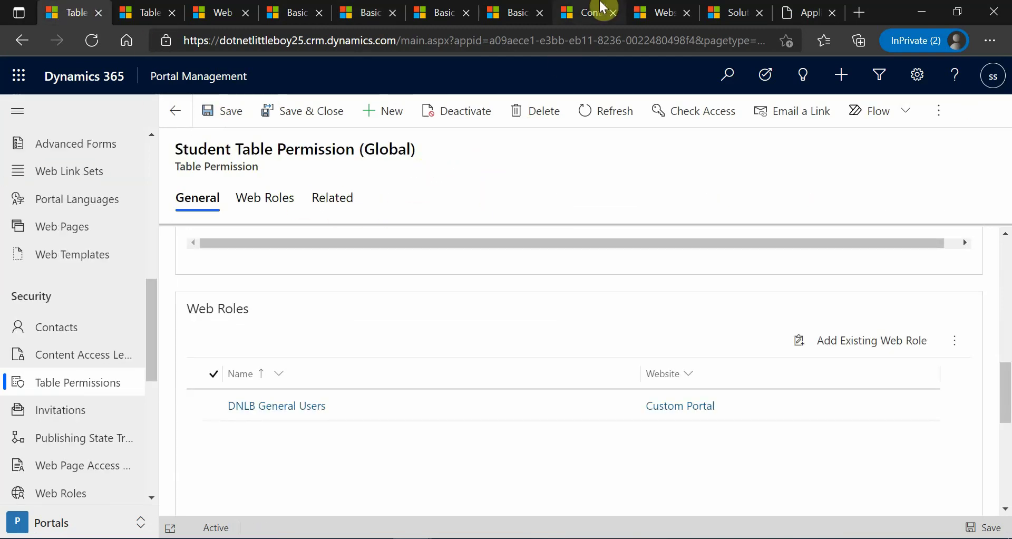
left_click(586, 13)
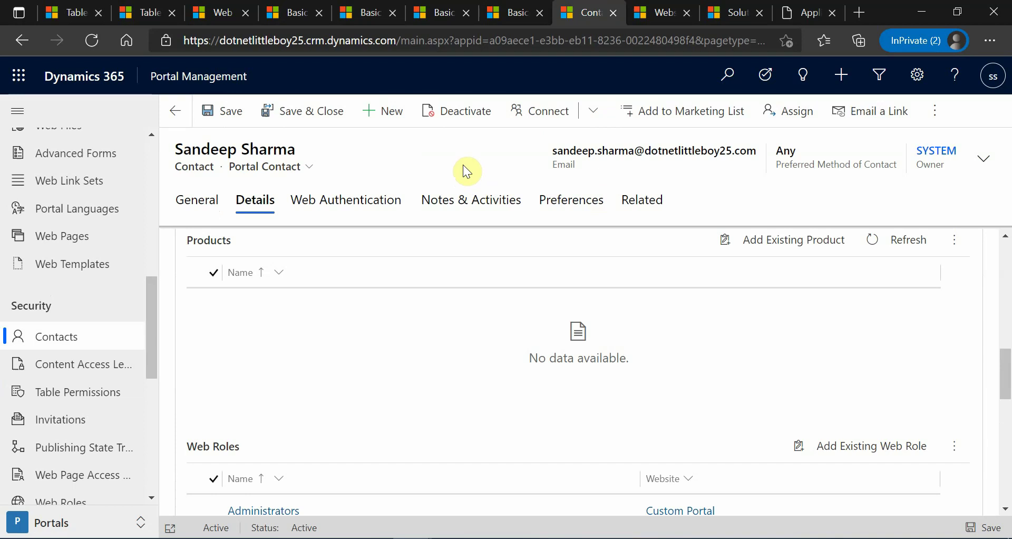